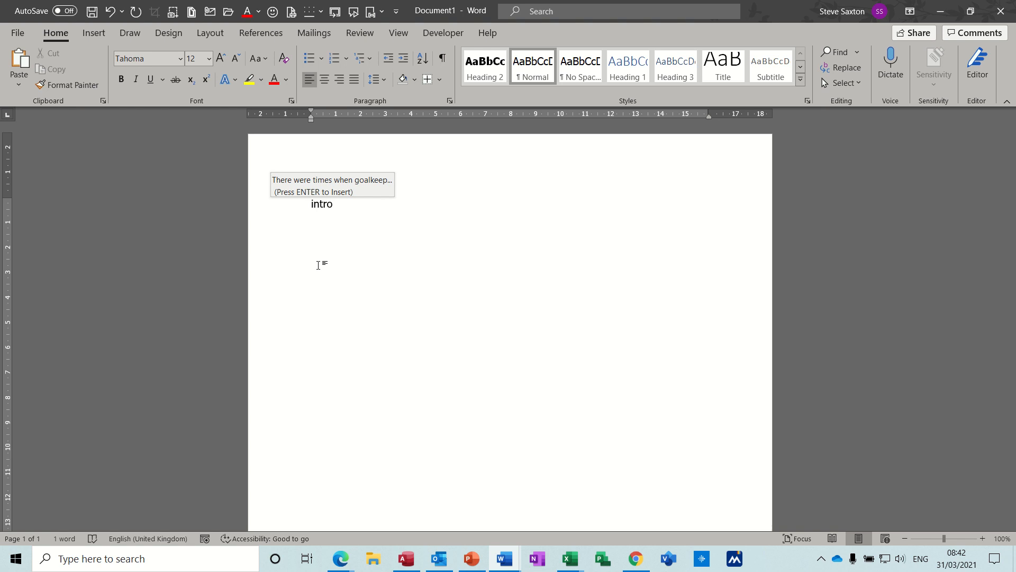
- Insert the "intro" AutoText paragraph and apply All Borders to it
{"action": "key", "text": "Return"}
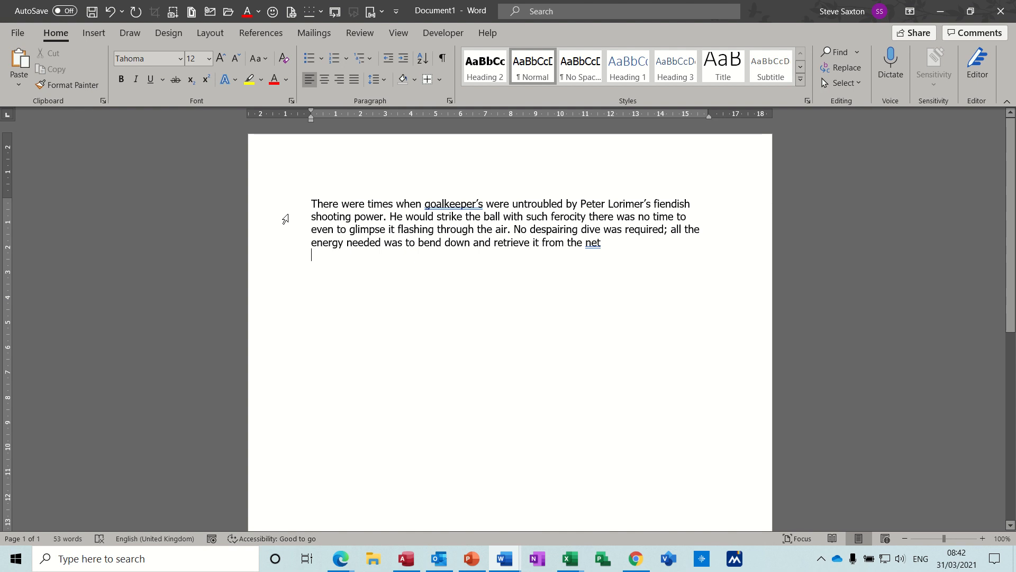
{"action": "left_click", "coordinate": [340, 216]}
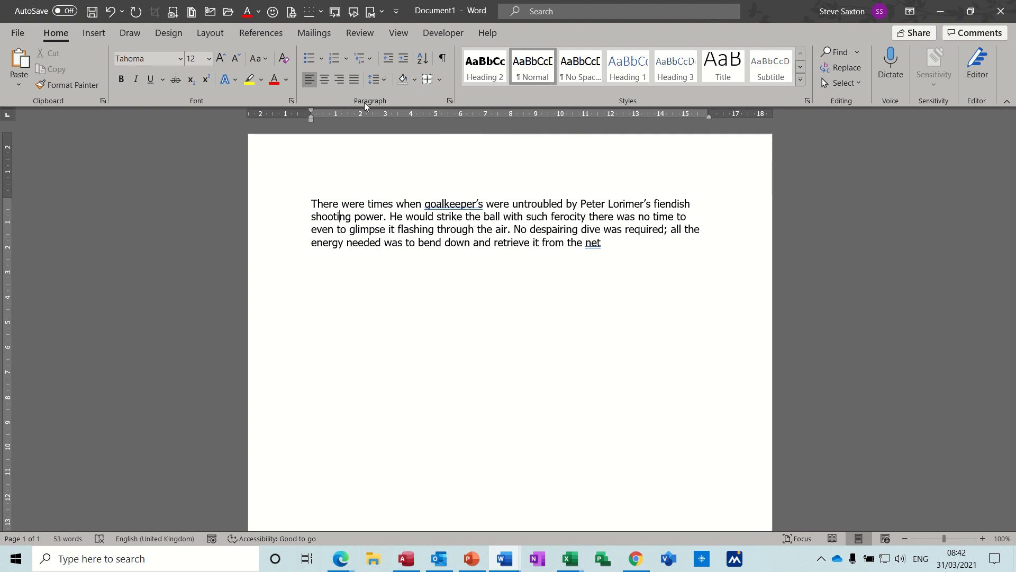
{"action": "left_click", "coordinate": [440, 80]}
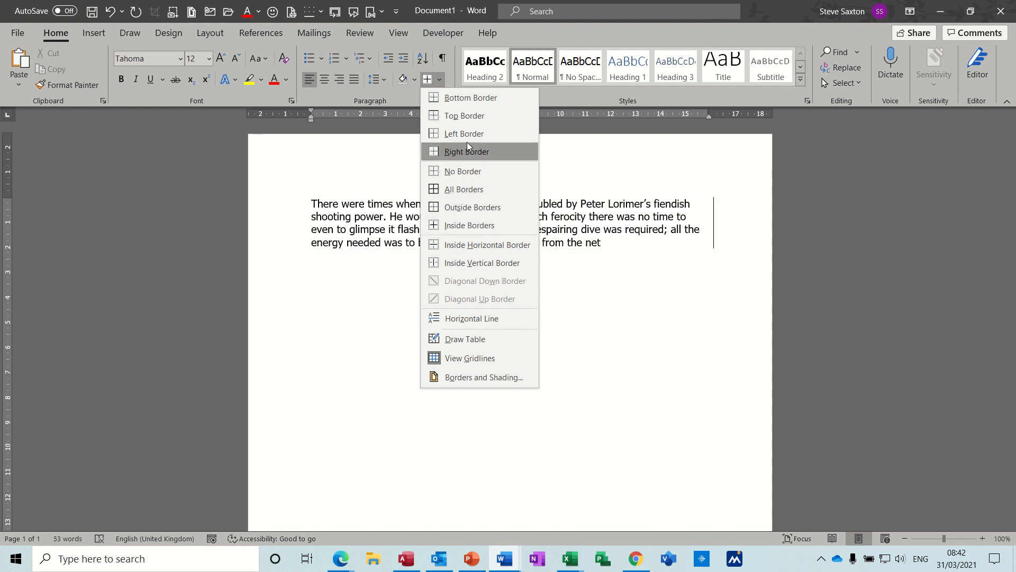
{"action": "left_click", "coordinate": [455, 189]}
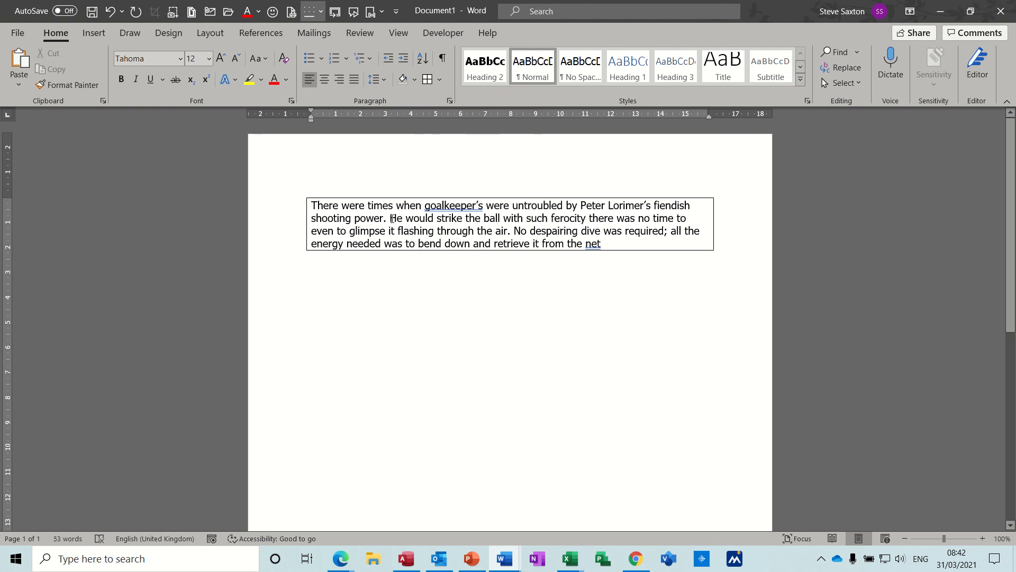
- Put a box border around the phrases "He would strike the ball", "through the" and "despairing dive"
{"action": "left_click_drag", "start_coordinate": [390, 218], "coordinate": [496, 220]}
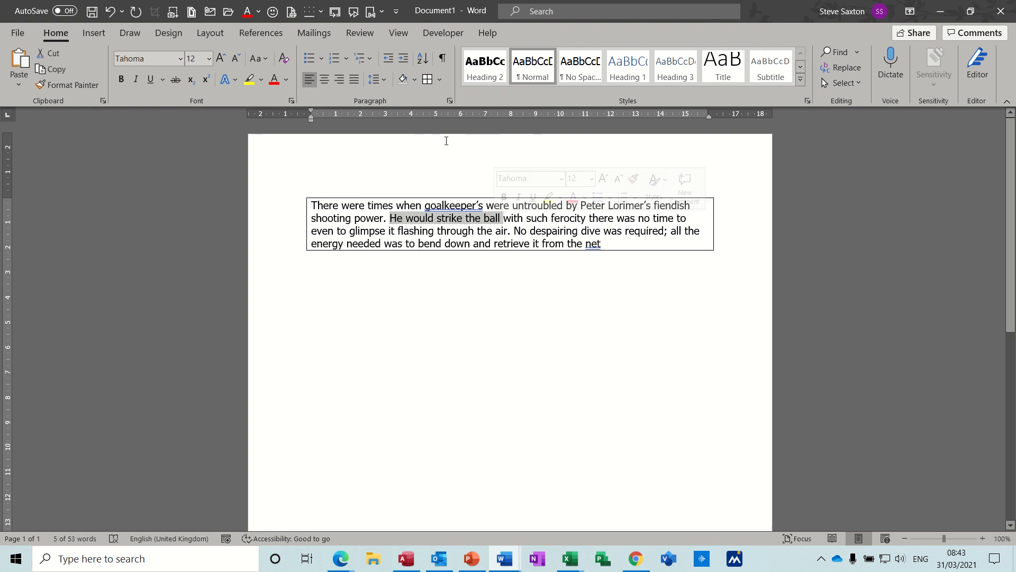
{"action": "left_click", "coordinate": [428, 79]}
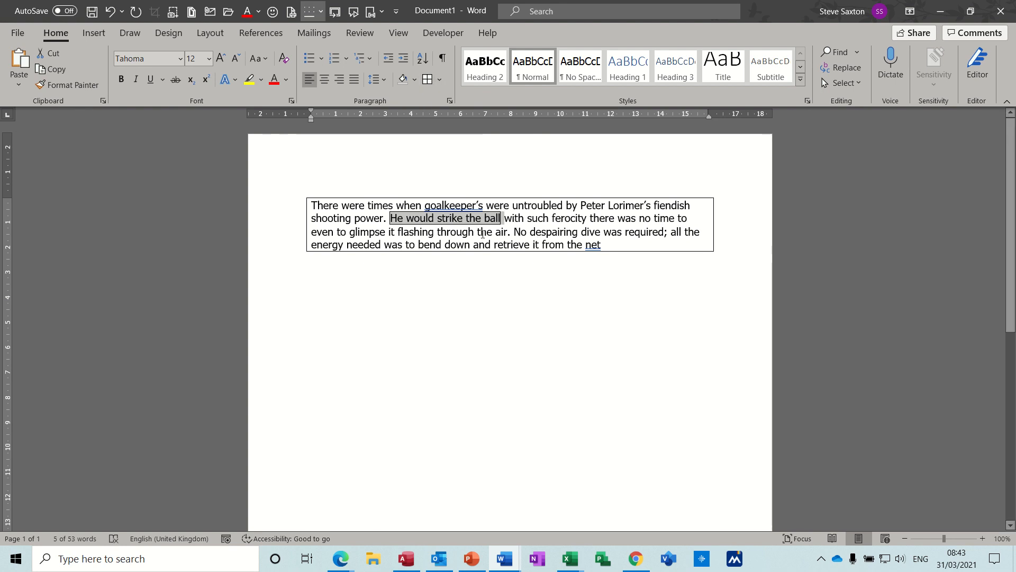
{"action": "left_click_drag", "start_coordinate": [443, 231], "coordinate": [496, 231]}
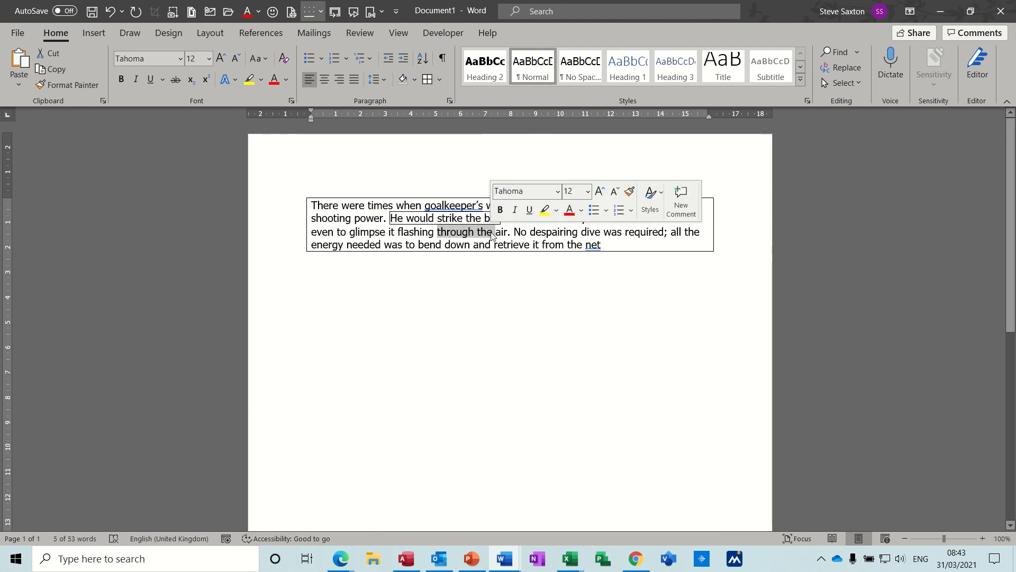
{"action": "left_click", "coordinate": [429, 81]}
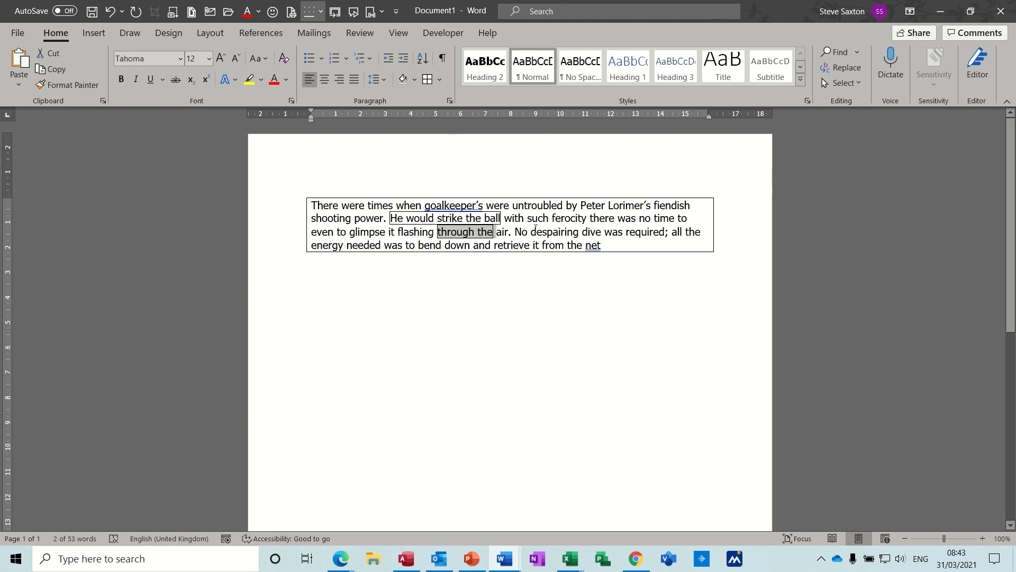
{"action": "left_click_drag", "start_coordinate": [534, 232], "coordinate": [604, 232]}
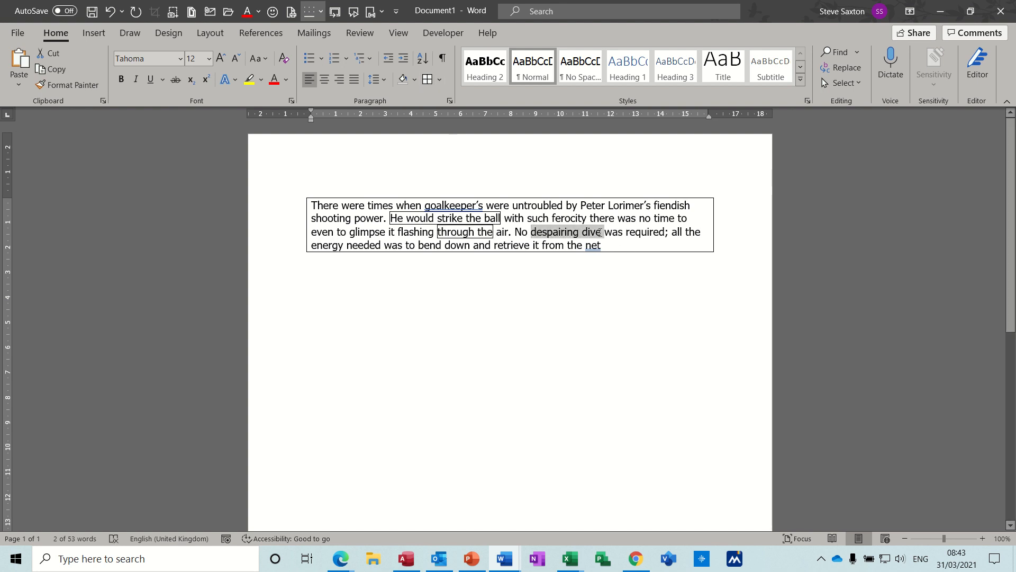
{"action": "left_click", "coordinate": [428, 81]}
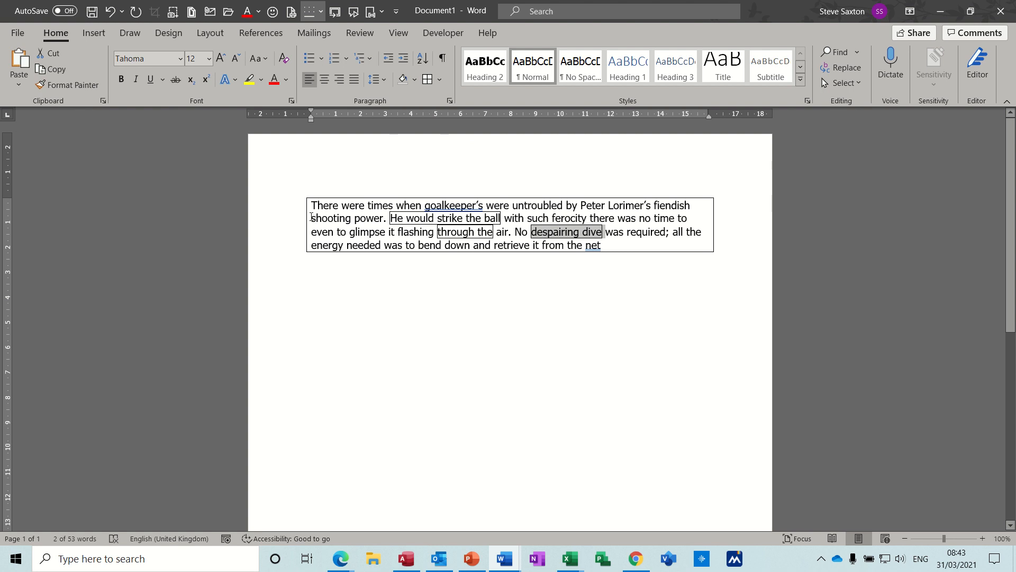
- Put a box border around the phrases "shooting power" and "was no time to"
{"action": "left_click_drag", "start_coordinate": [312, 217], "coordinate": [382, 218]}
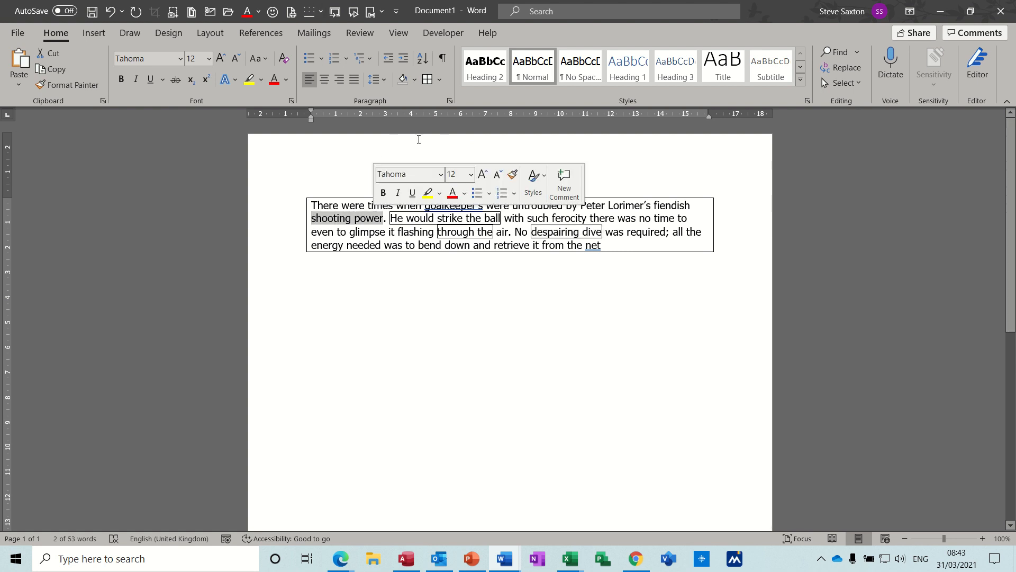
{"action": "left_click", "coordinate": [439, 83]}
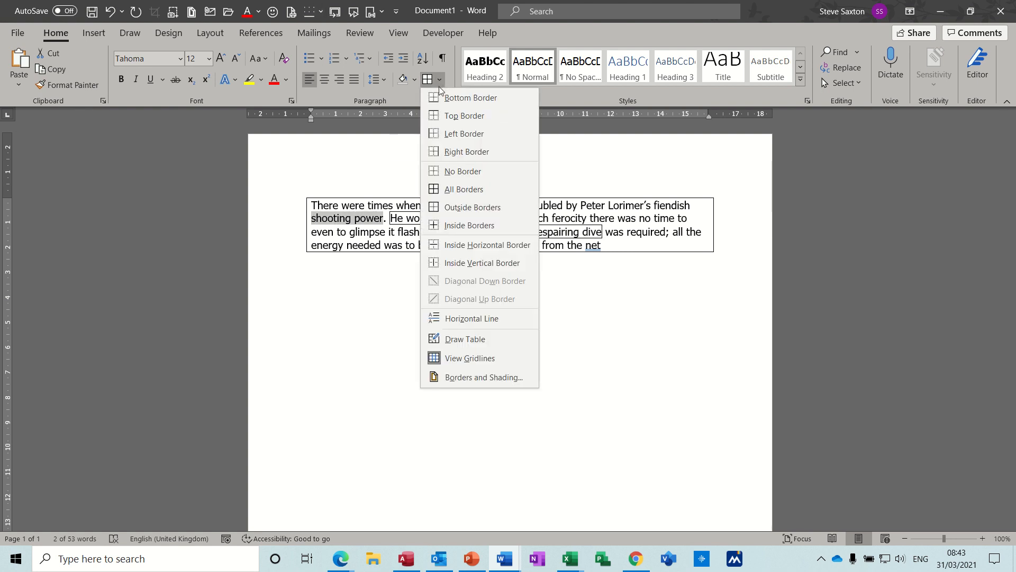
{"action": "left_click", "coordinate": [449, 116]}
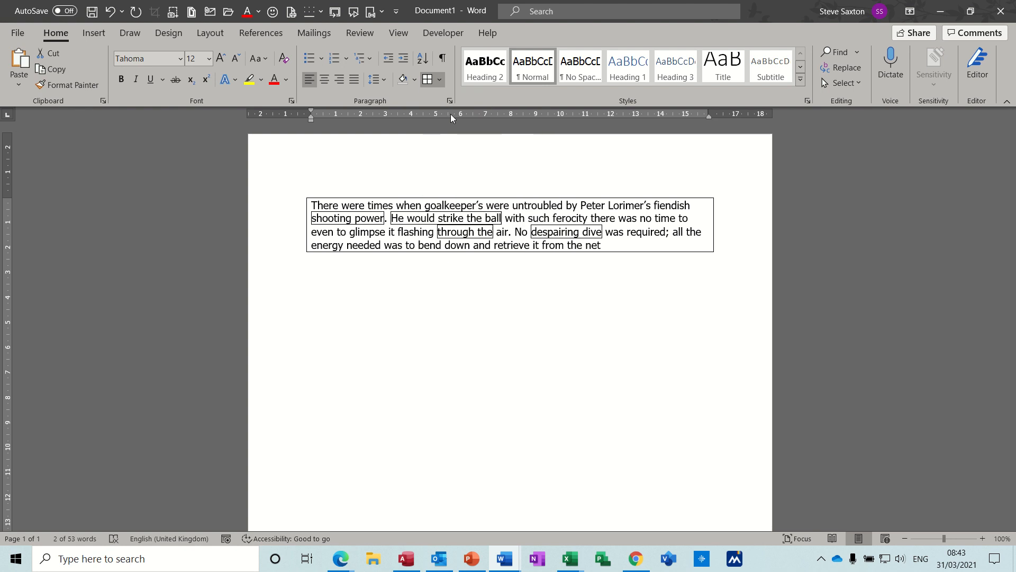
{"action": "left_click", "coordinate": [562, 217]}
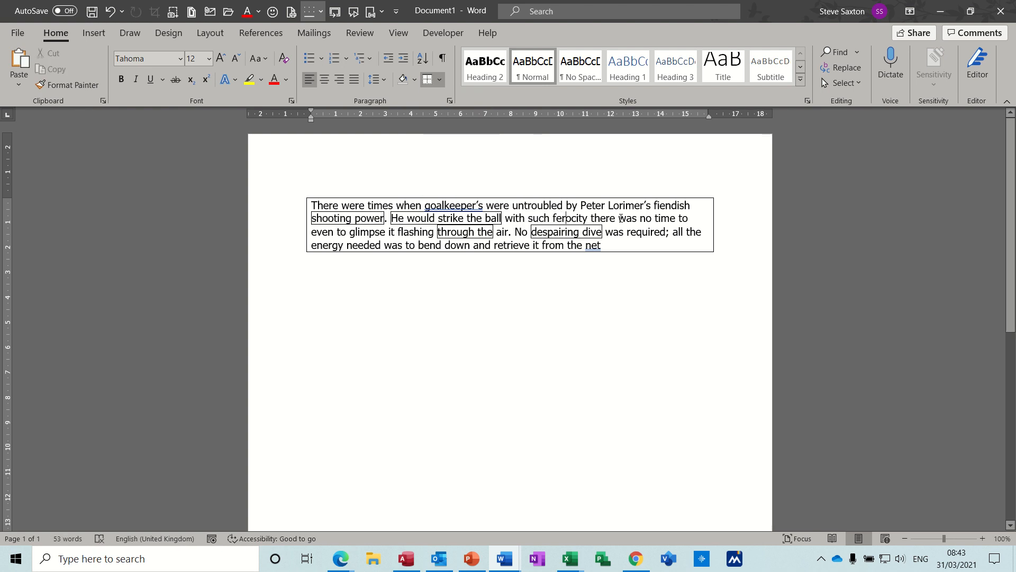
{"action": "left_click_drag", "start_coordinate": [621, 218], "coordinate": [691, 218]}
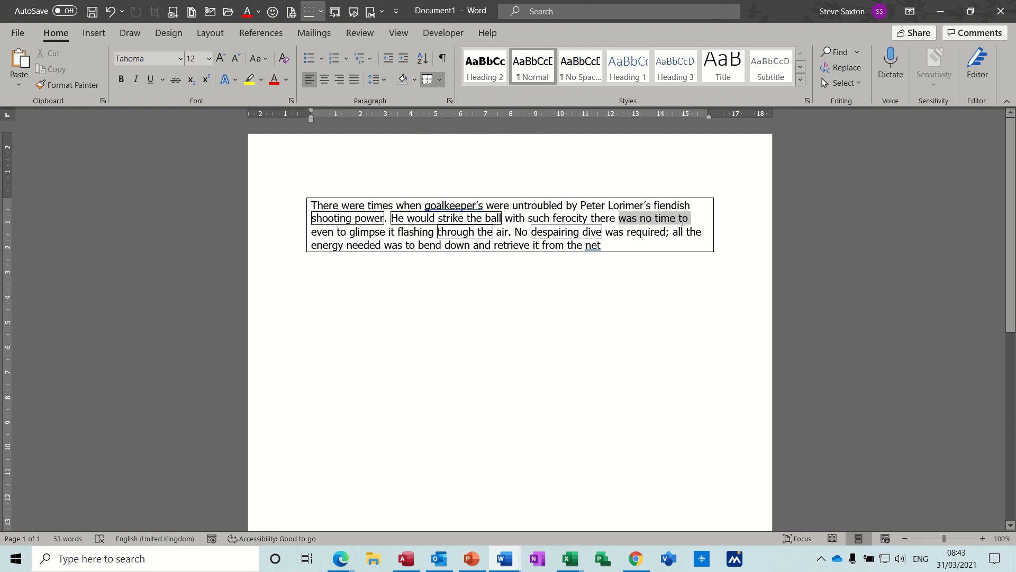
{"action": "left_click", "coordinate": [429, 80]}
{"action": "left_click", "coordinate": [620, 237]}
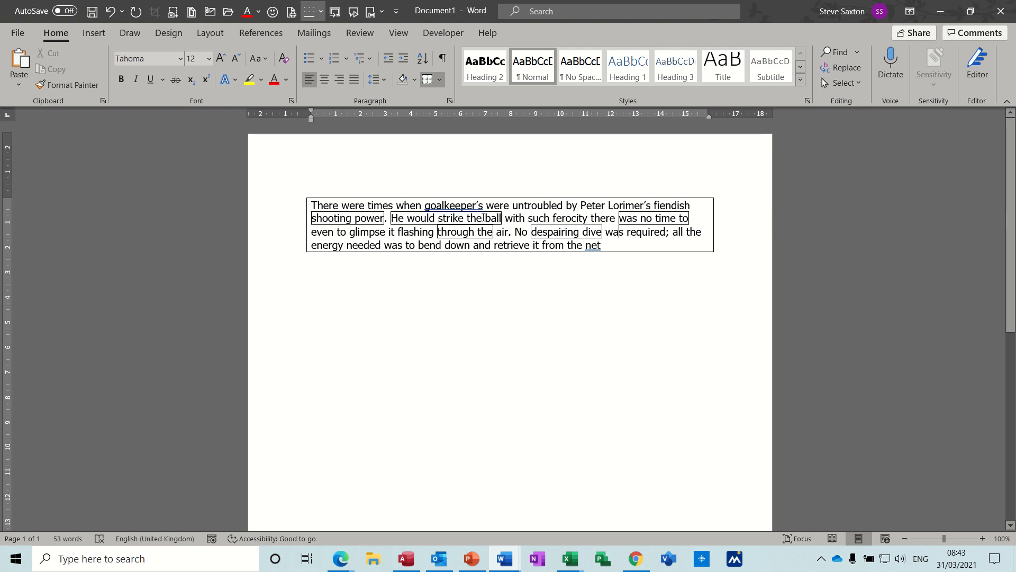
- Shade "to glimpse it" with the dark blue-grey theme colour and "with such ferocity" with a light blue theme colour
{"action": "left_click_drag", "start_coordinate": [358, 232], "coordinate": [397, 233]}
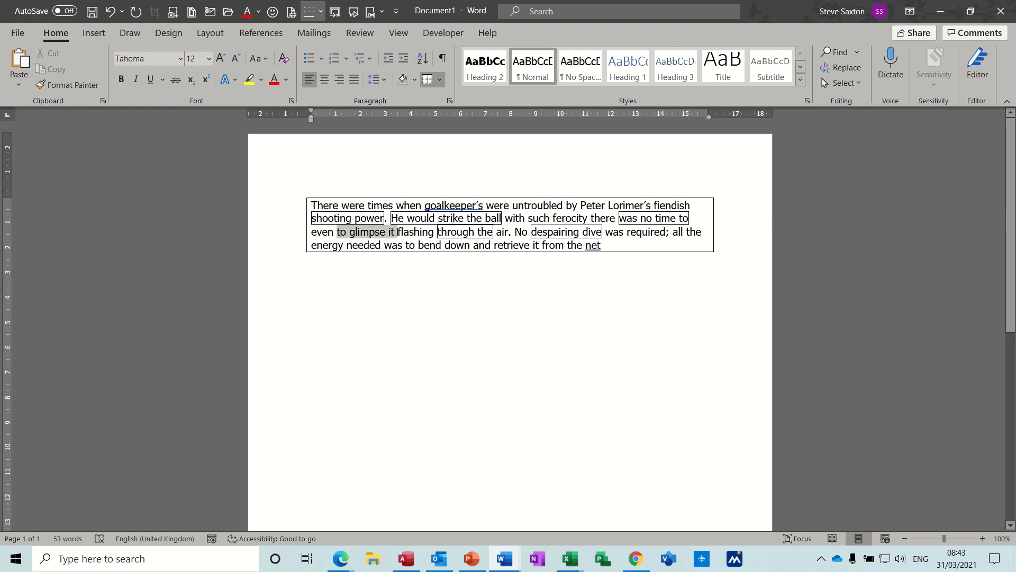
{"action": "left_click", "coordinate": [415, 82]}
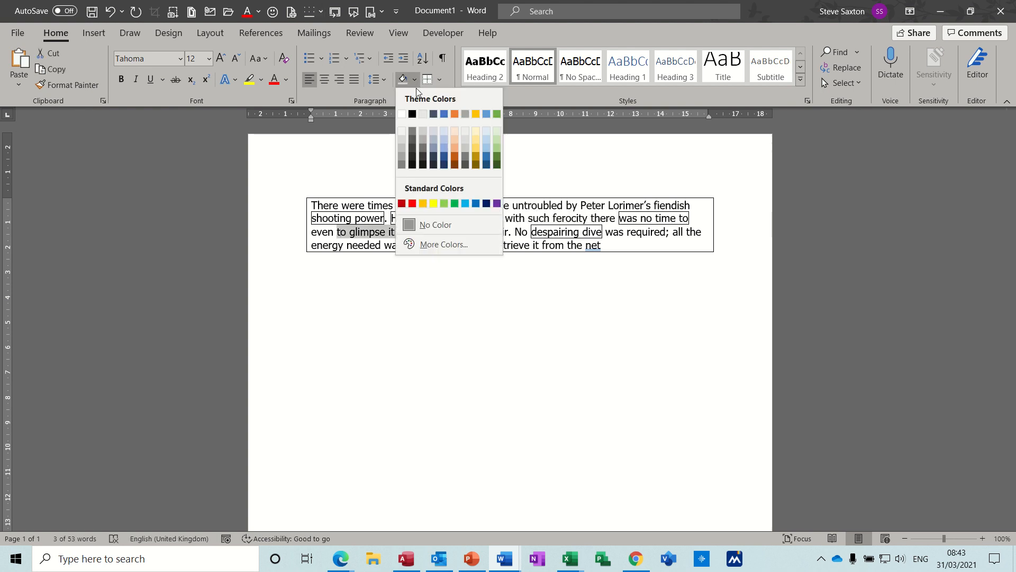
{"action": "left_click", "coordinate": [435, 113]}
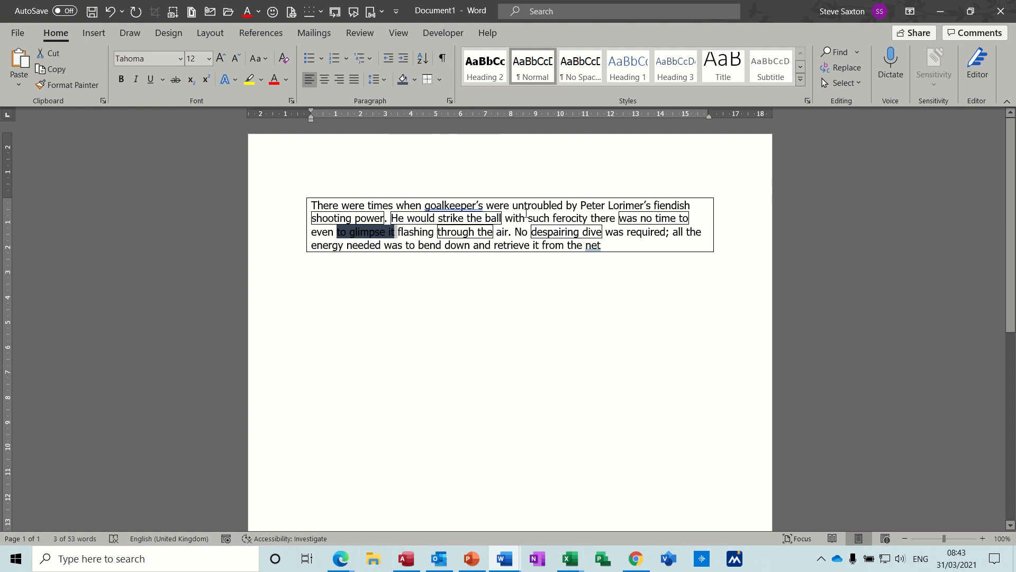
{"action": "left_click_drag", "start_coordinate": [506, 218], "coordinate": [588, 216]}
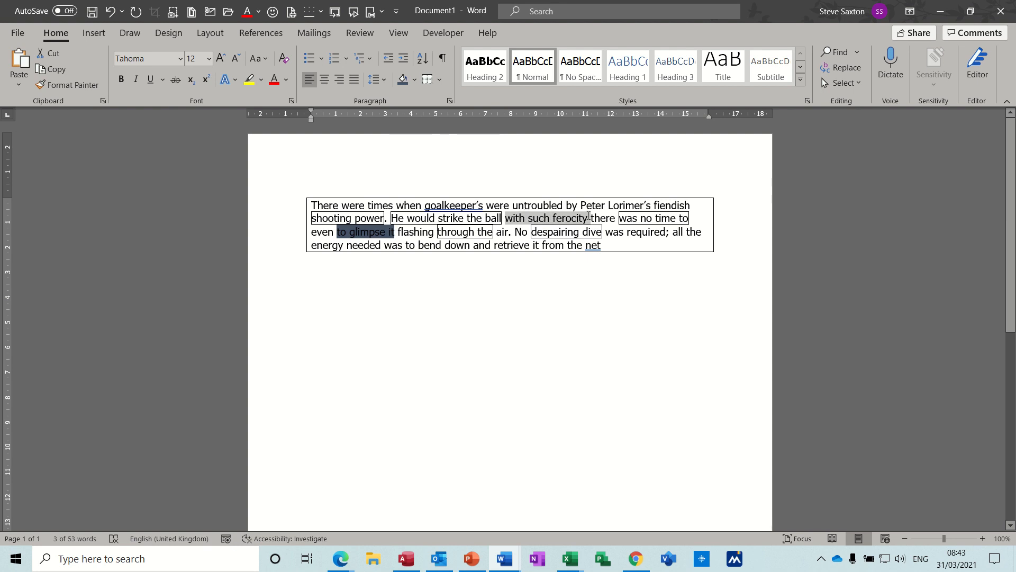
{"action": "left_click", "coordinate": [416, 81]}
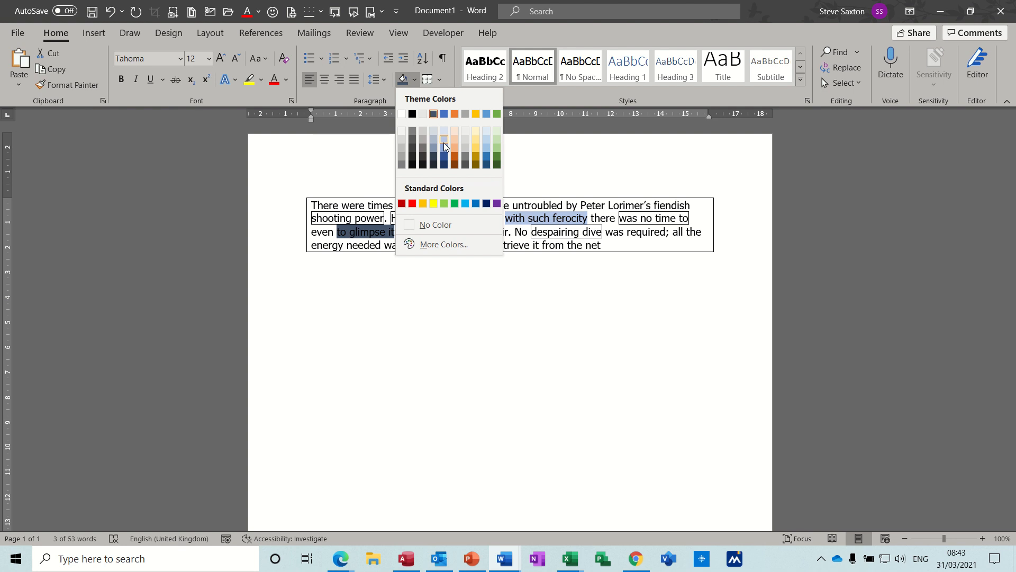
{"action": "left_click", "coordinate": [444, 141]}
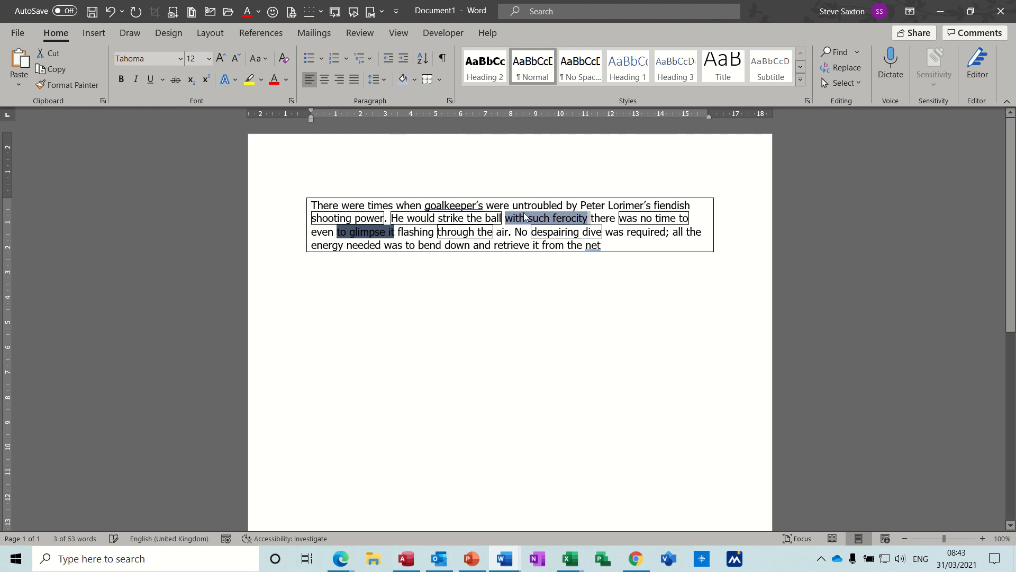
{"action": "left_click", "coordinate": [496, 237]}
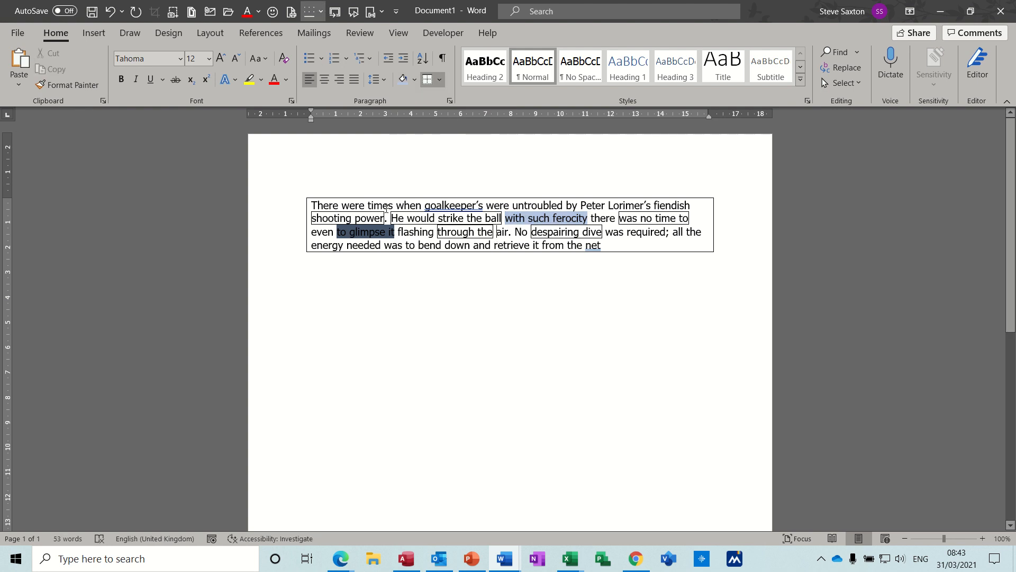
- Highlight "to bend down and" and "was required" in yellow, and reset the highlighter to no colour
{"action": "left_click", "coordinate": [250, 85]}
{"action": "left_click_drag", "start_coordinate": [409, 244], "coordinate": [490, 245]}
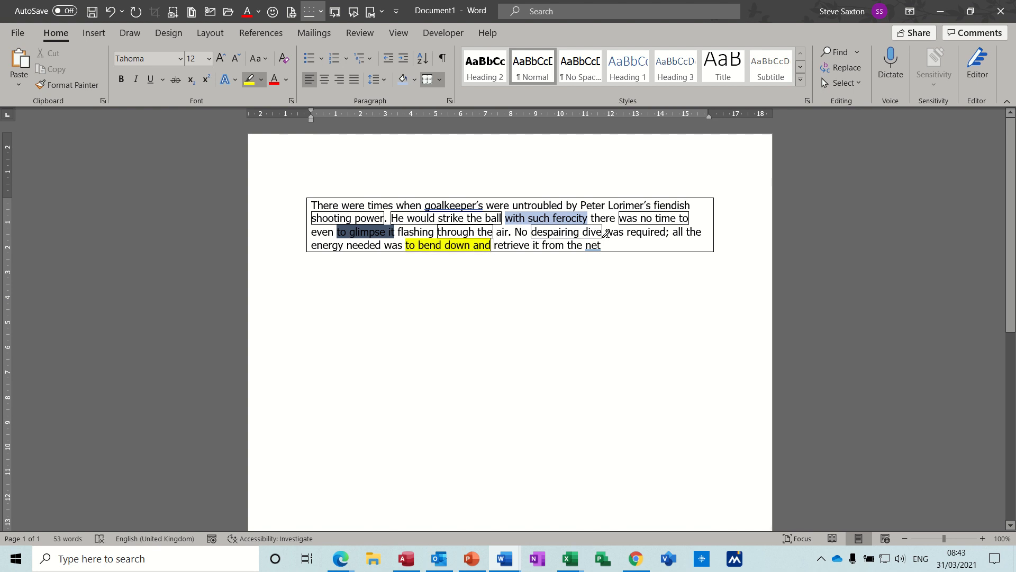
{"action": "left_click_drag", "start_coordinate": [612, 233], "coordinate": [666, 234]}
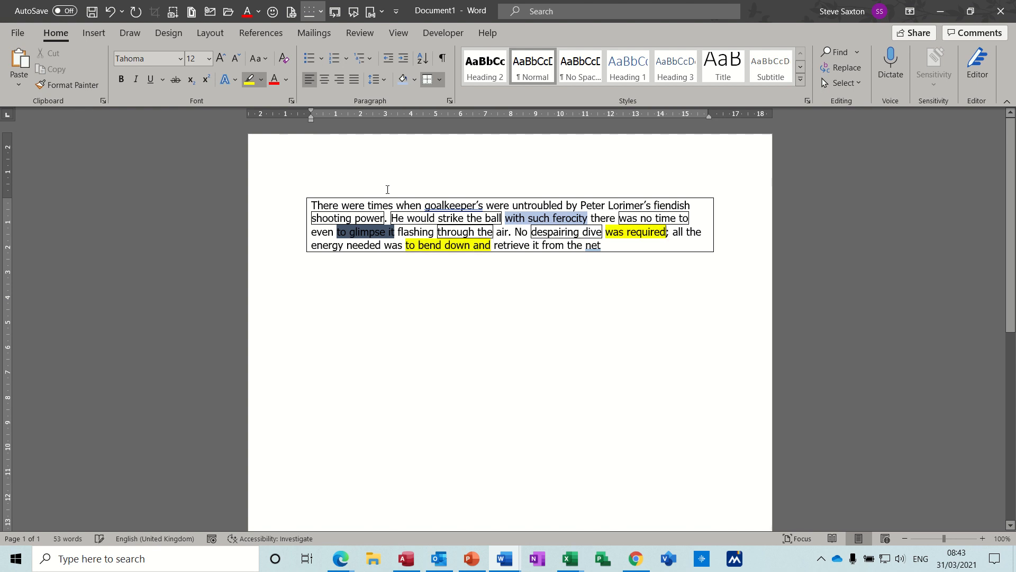
{"action": "left_click", "coordinate": [259, 82]}
{"action": "left_click", "coordinate": [275, 160]}
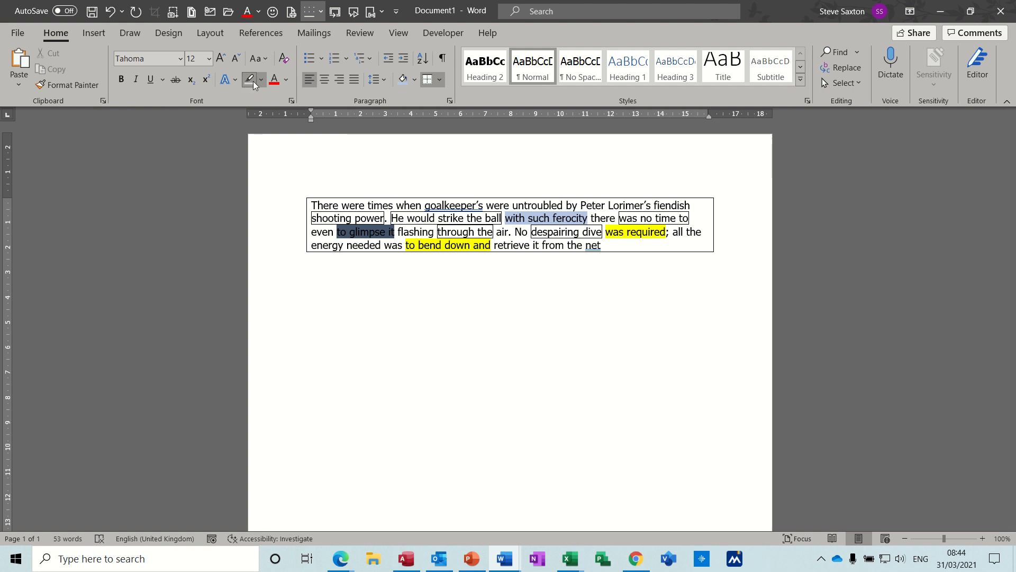
{"action": "left_click", "coordinate": [441, 79]}
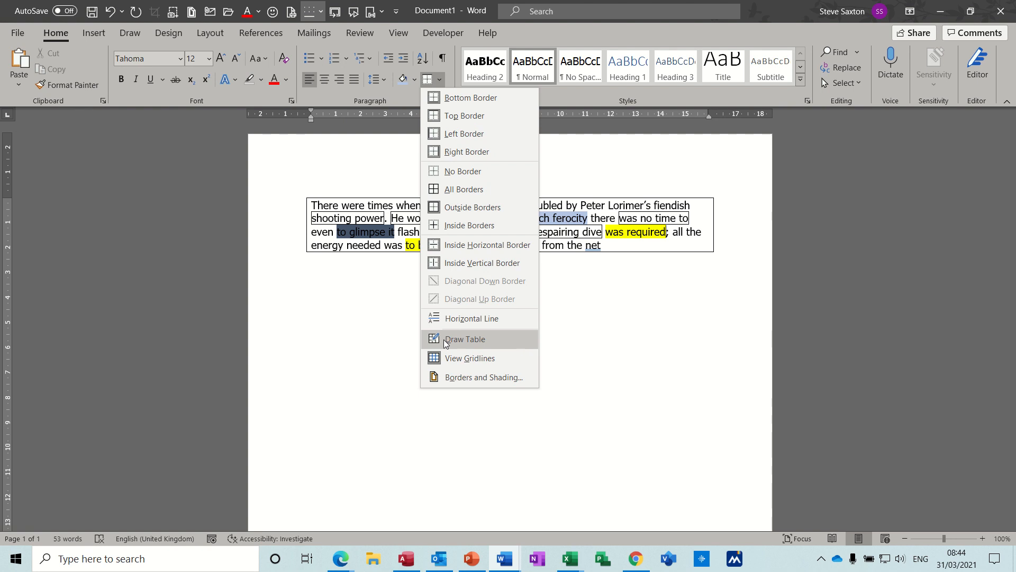
{"action": "left_click", "coordinate": [456, 379]}
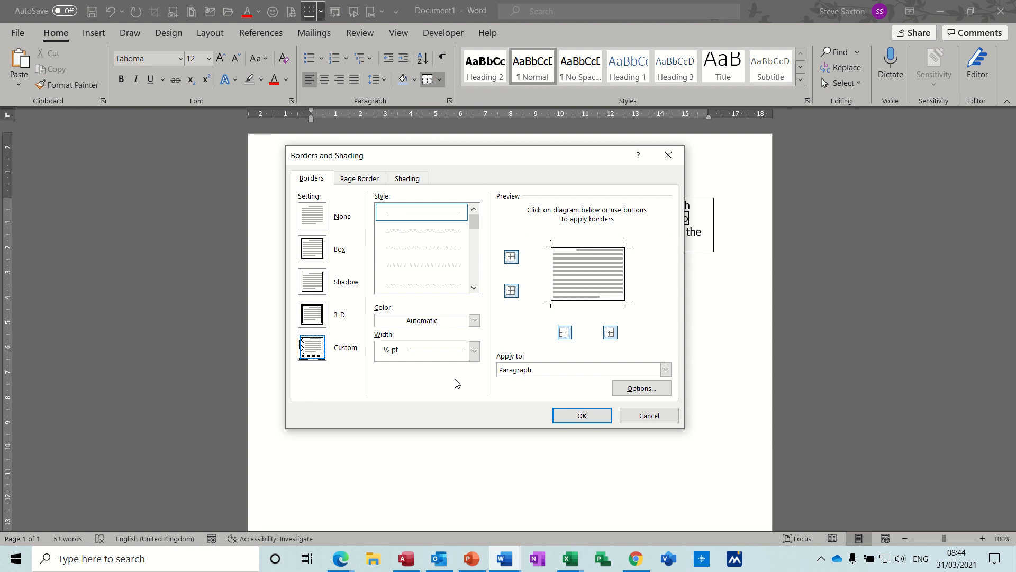
{"action": "mouse_move", "coordinate": [469, 159]}
{"action": "left_mouse_down"}
{"action": "mouse_move", "coordinate": [518, 181]}
{"action": "mouse_move", "coordinate": [519, 160]}
{"action": "mouse_move", "coordinate": [461, 158]}
{"action": "left_mouse_up"}
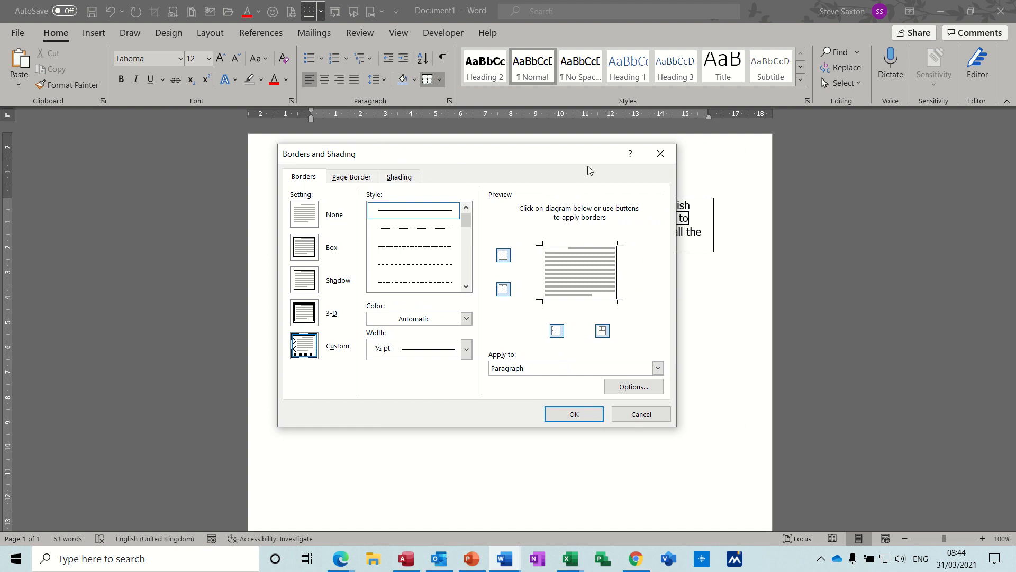
{"action": "left_click", "coordinate": [661, 154]}
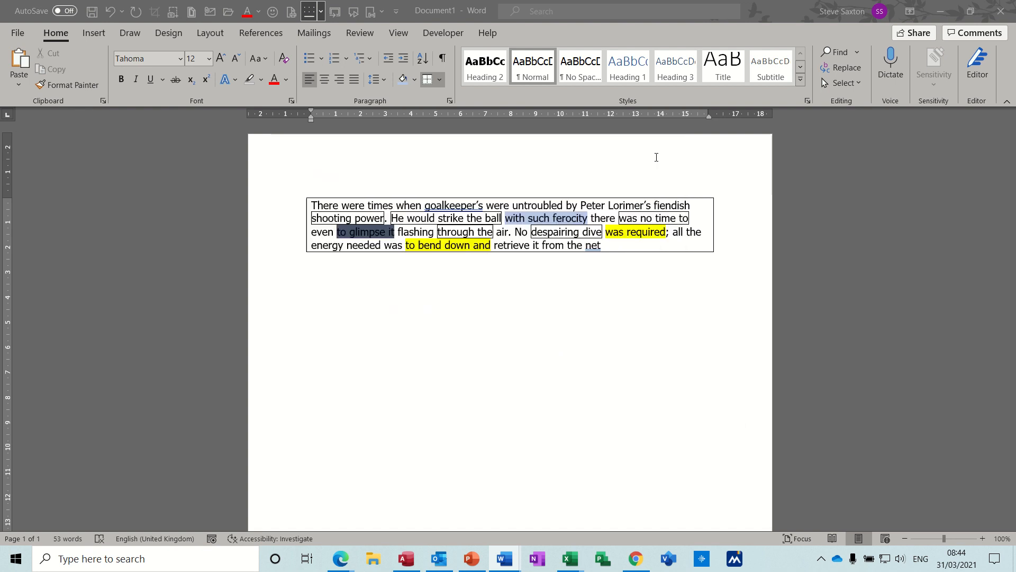
- Insert the "intro" AutoText paragraph twice more as separate paragraphs below the bordered one
{"action": "left_click", "coordinate": [390, 294]}
{"action": "type", "text": "i"}
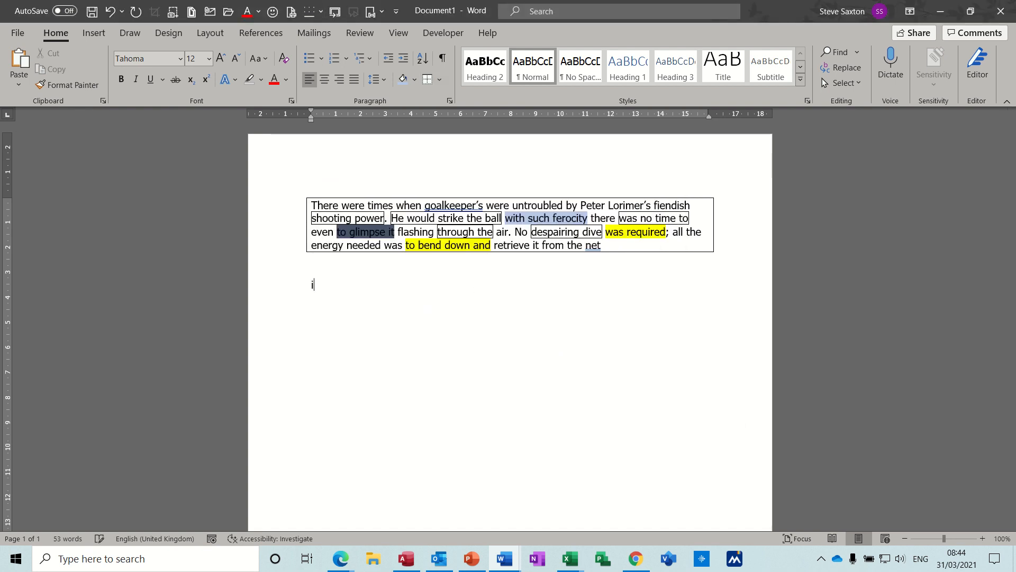
{"action": "type", "text": "ntro"}
{"action": "key", "text": "Return"}
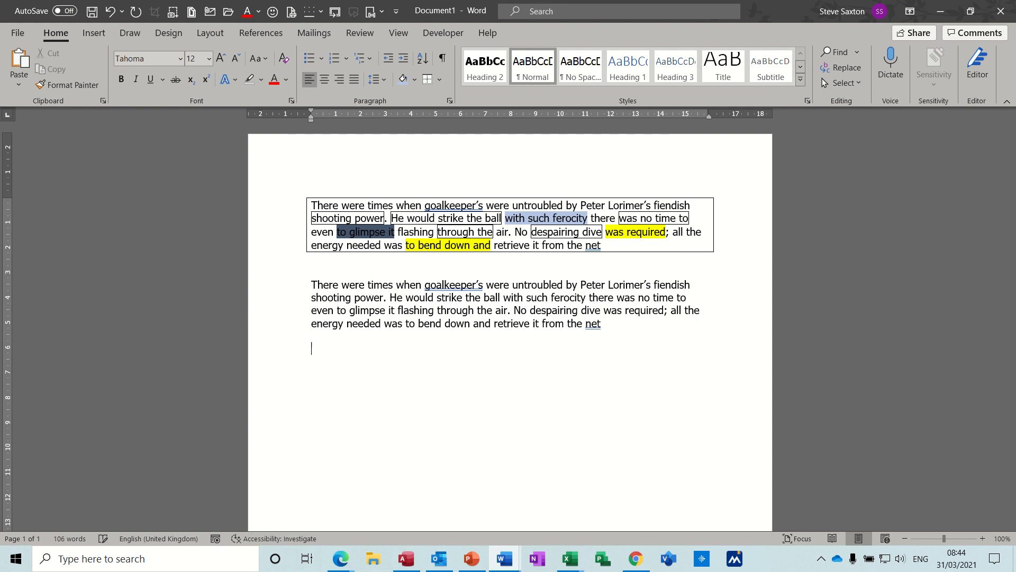
{"action": "type", "text": "intro"}
{"action": "key", "text": "Return"}
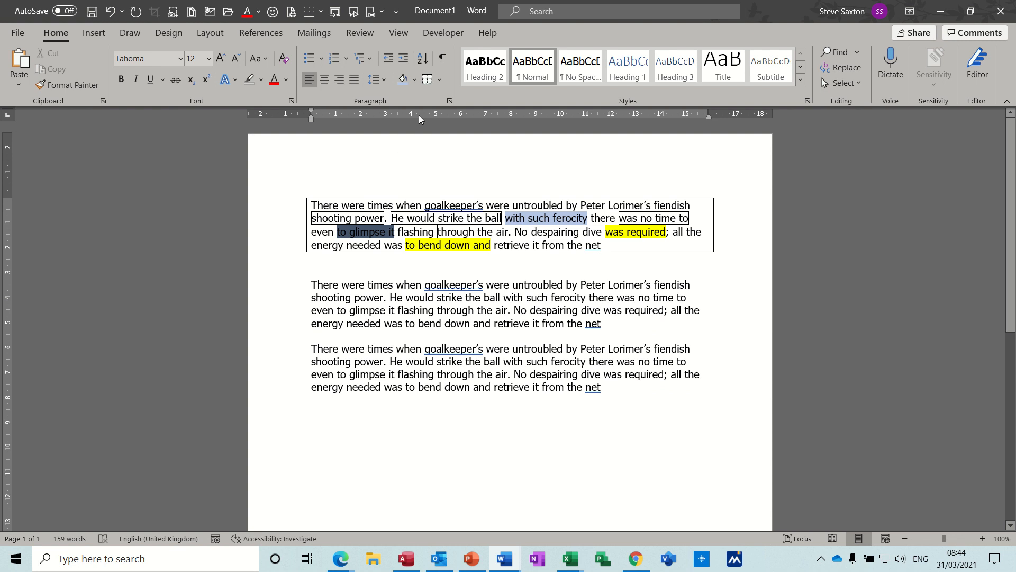
- Set up a Box border for the second paragraph using the thick-and-thin double line style
{"action": "left_click", "coordinate": [440, 79]}
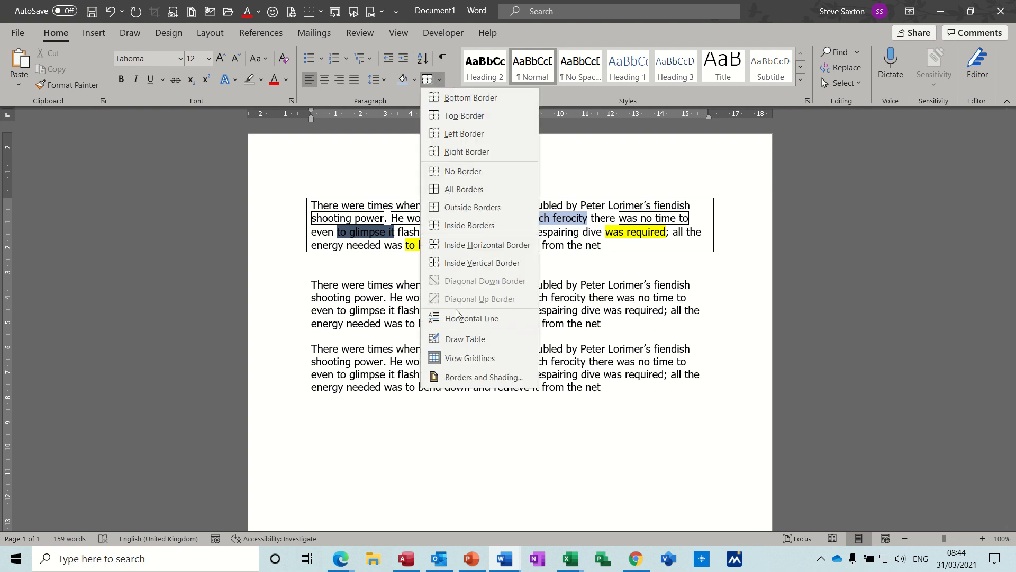
{"action": "left_click", "coordinate": [450, 376]}
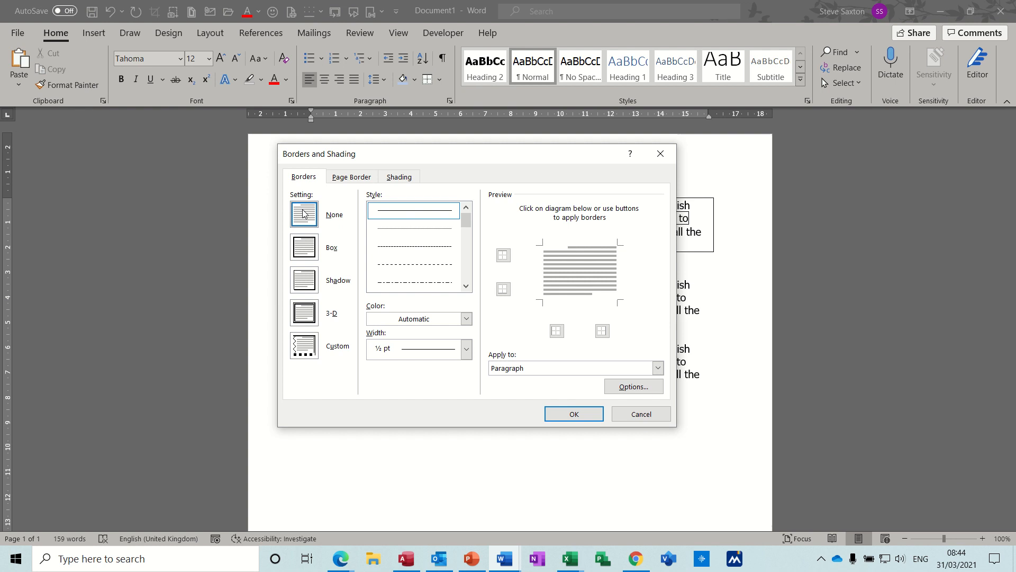
{"action": "left_click", "coordinate": [300, 247]}
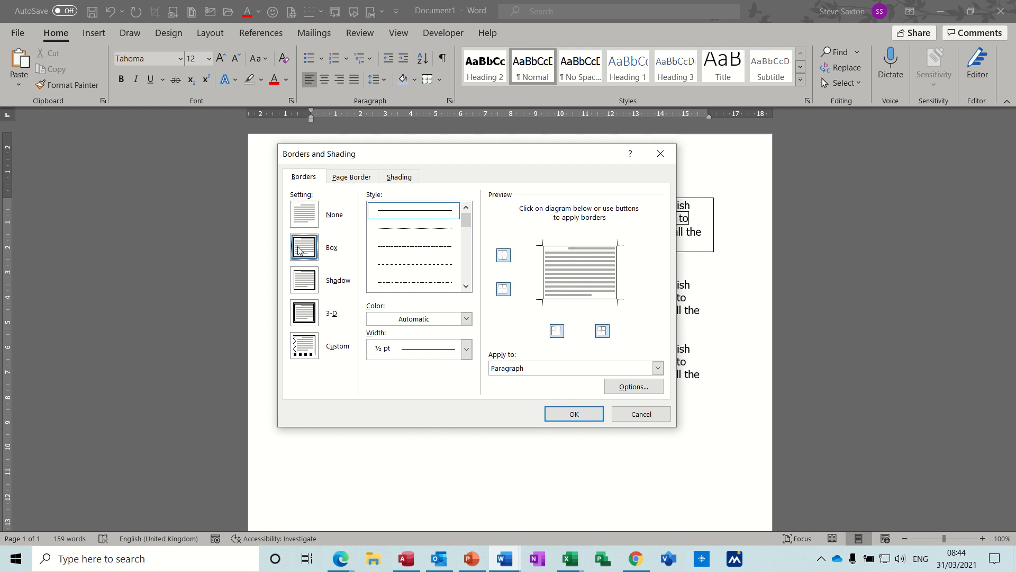
{"action": "left_click", "coordinate": [420, 234]}
{"action": "left_click", "coordinate": [419, 249]}
{"action": "left_click", "coordinate": [466, 286]}
{"action": "left_click", "coordinate": [466, 286]}
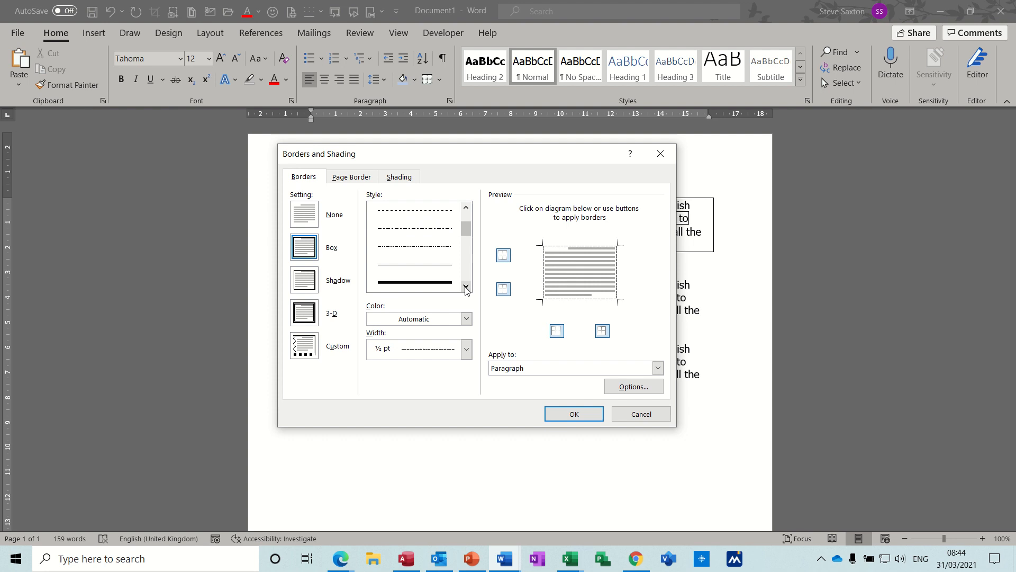
{"action": "left_click", "coordinate": [466, 286]}
{"action": "left_click", "coordinate": [414, 282]}
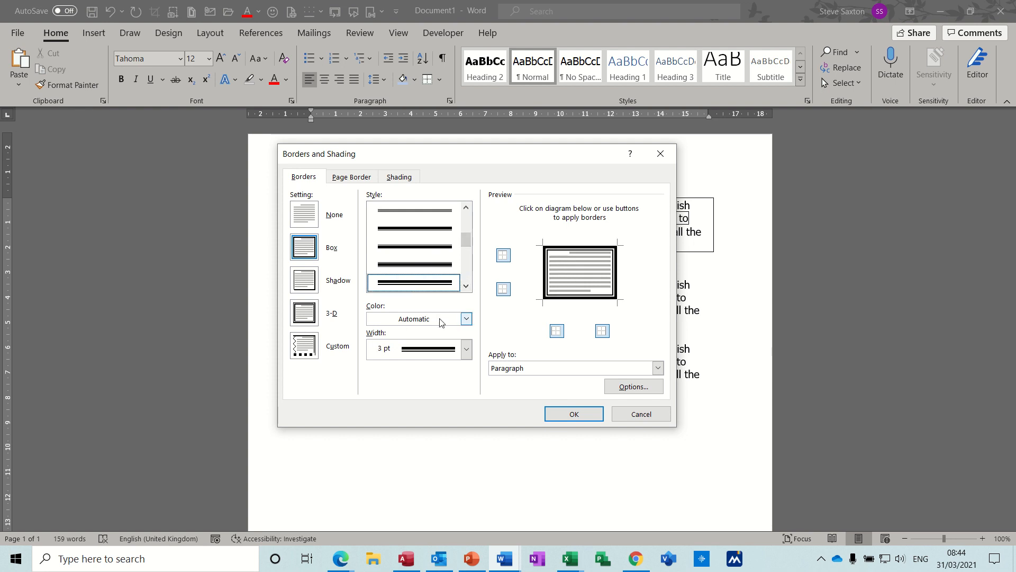
- Colour the box border standard red, set its width to 6 pt and apply it to the paragraph
{"action": "left_click", "coordinate": [467, 319]}
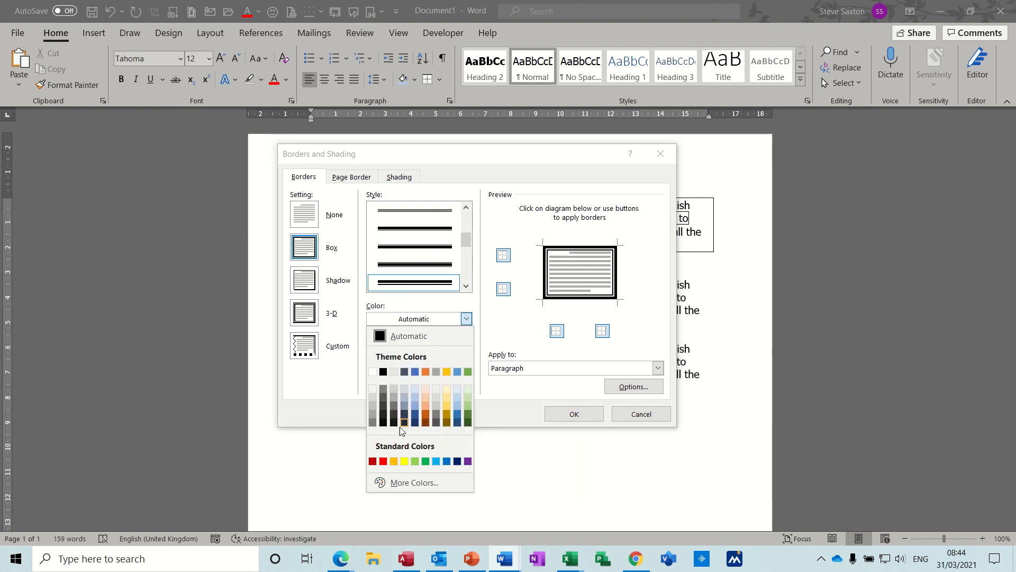
{"action": "left_click", "coordinate": [384, 461]}
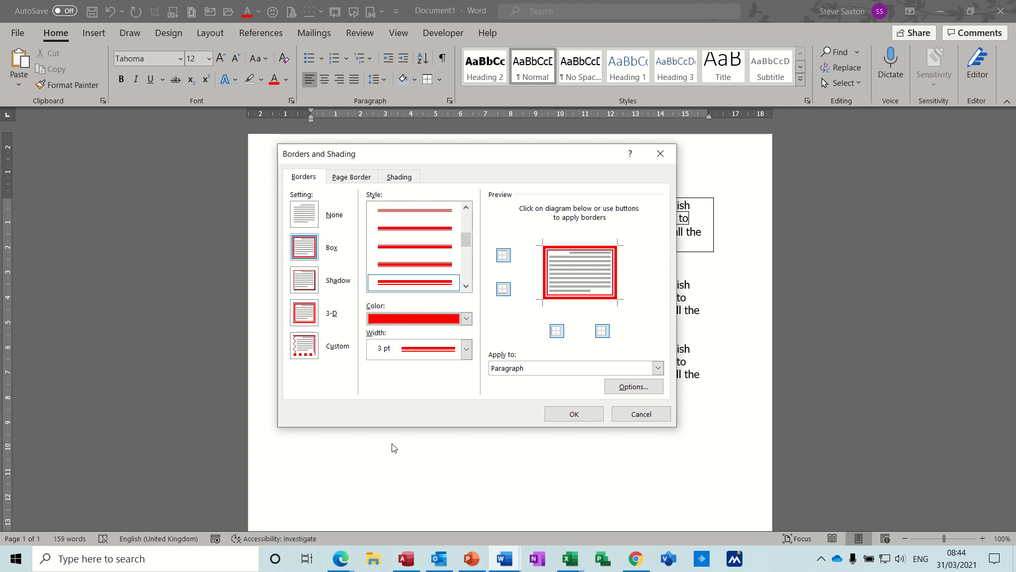
{"action": "left_click", "coordinate": [467, 349]}
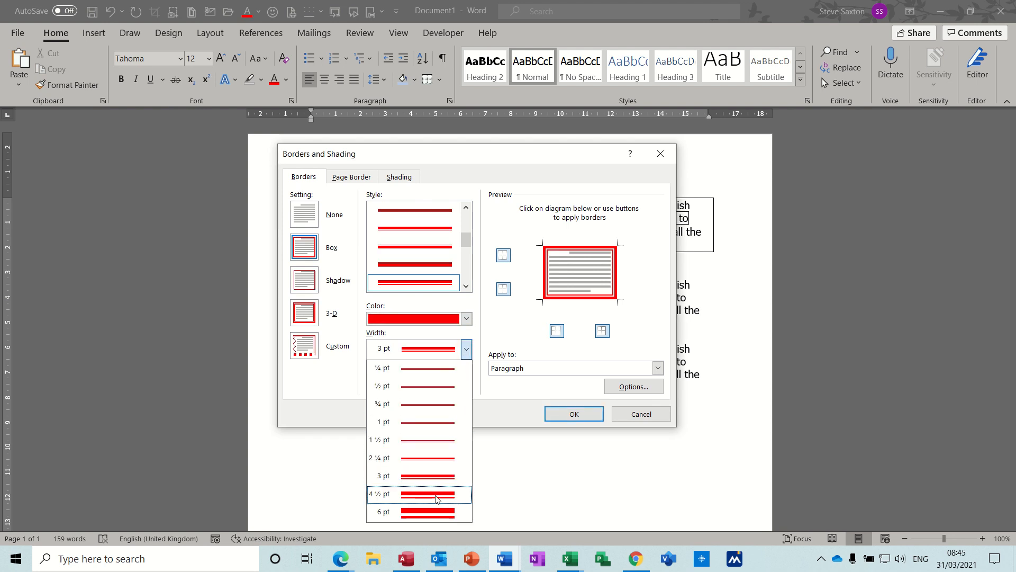
{"action": "left_click", "coordinate": [430, 512]}
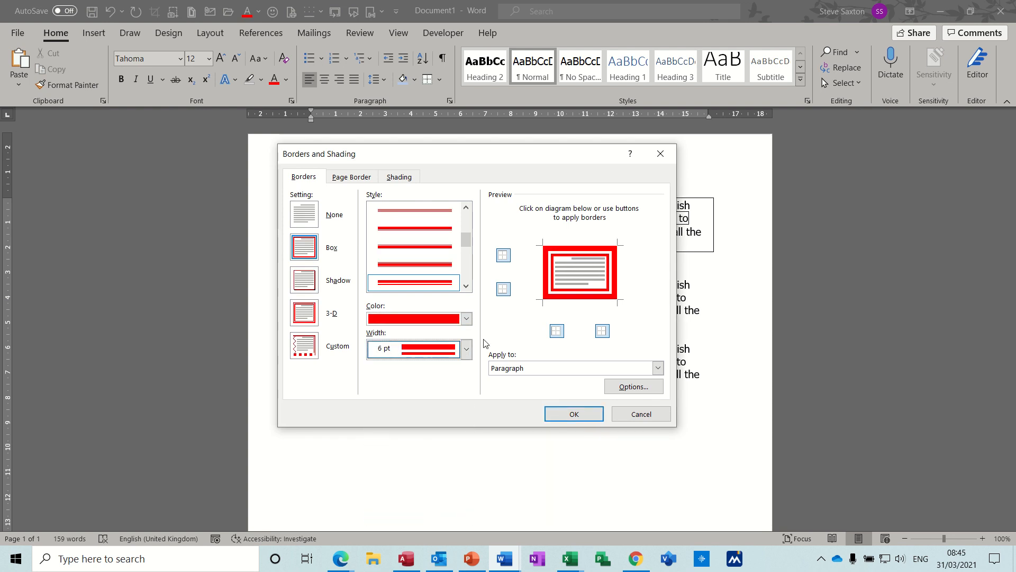
{"action": "left_click", "coordinate": [658, 368]}
{"action": "left_click", "coordinate": [655, 380]}
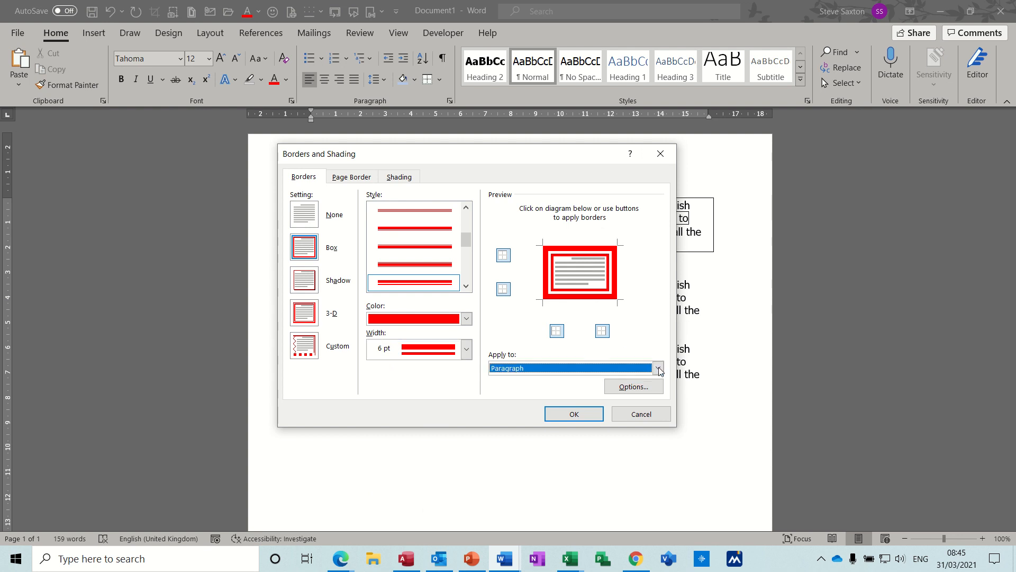
- Set the border's distance from the text to 10 pt top, 6 pt bottom, 18 pt left and 11 pt right
{"action": "left_click", "coordinate": [640, 390]}
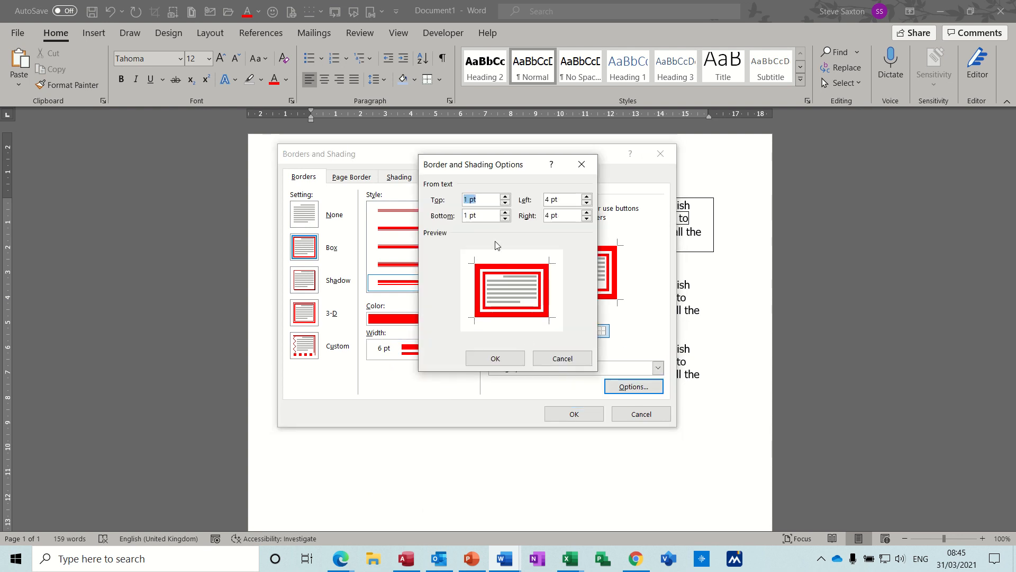
{"action": "double_click", "coordinate": [505, 212]}
{"action": "left_click_drag", "start_coordinate": [588, 212], "coordinate": [587, 197]}
{"action": "left_click", "coordinate": [586, 197]}
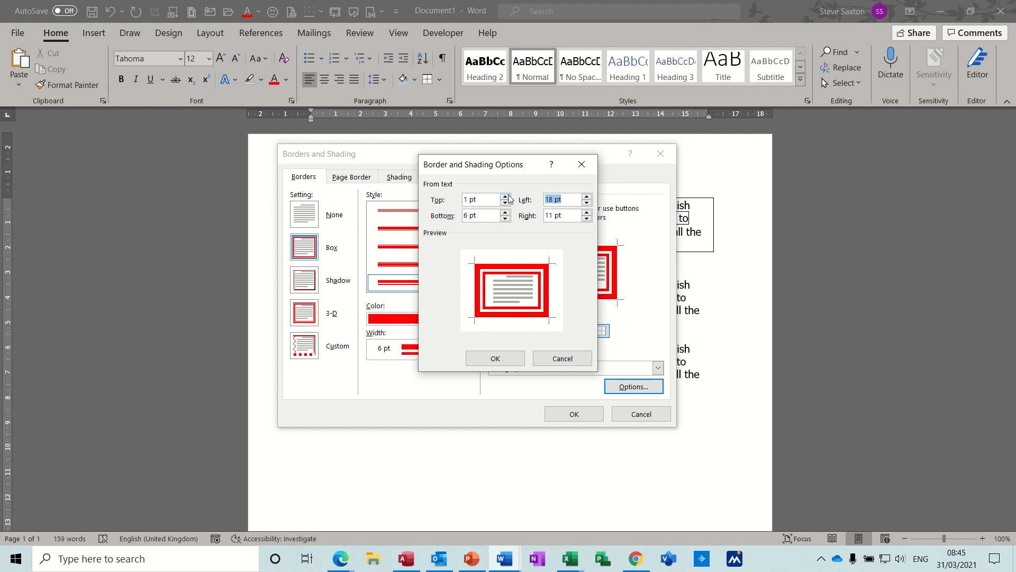
{"action": "left_click_drag", "start_coordinate": [505, 197], "coordinate": [506, 196]}
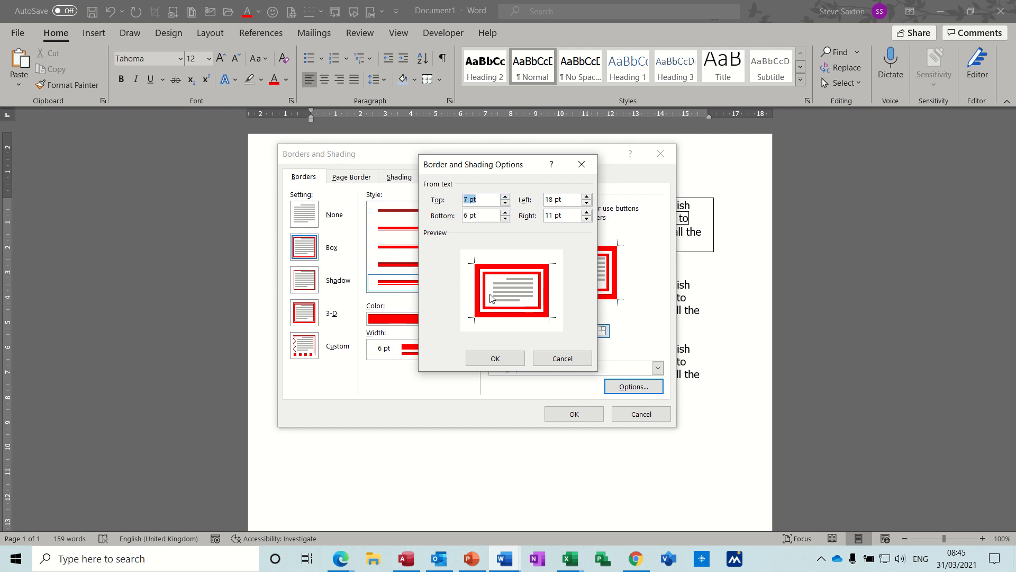
{"action": "left_click", "coordinate": [506, 196]}
{"action": "left_click", "coordinate": [505, 197]}
{"action": "left_click", "coordinate": [506, 197]}
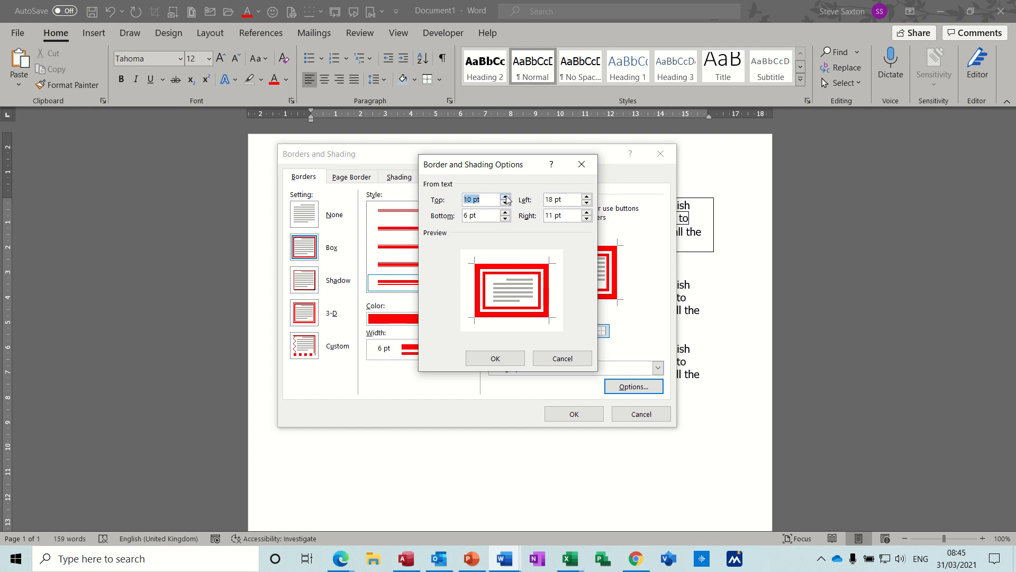
{"action": "left_click", "coordinate": [506, 196]}
{"action": "left_click", "coordinate": [493, 358]}
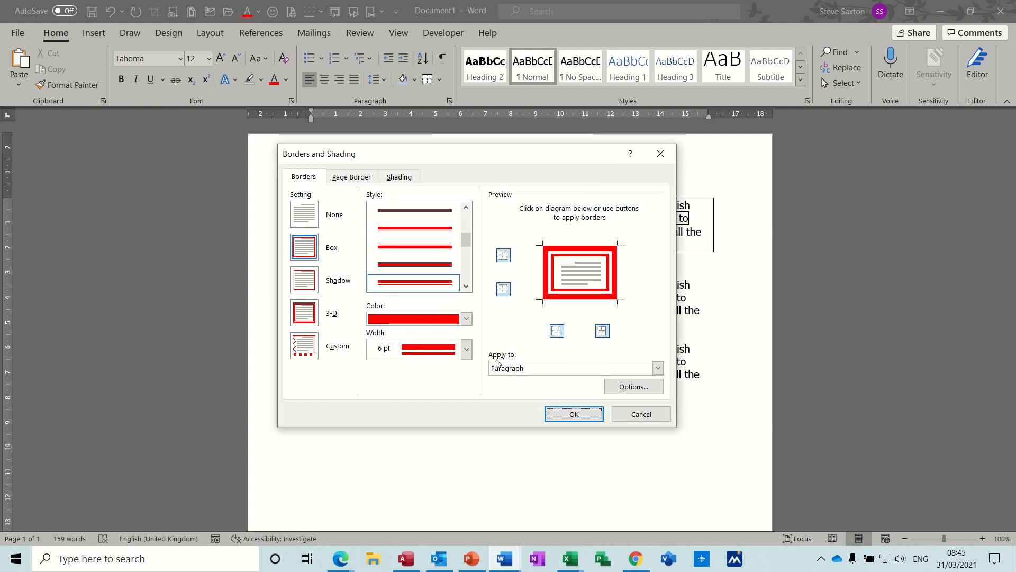
- Set the red border's width to 1 ½ pt and apply the border settings to the second paragraph
{"action": "left_click", "coordinate": [466, 349]}
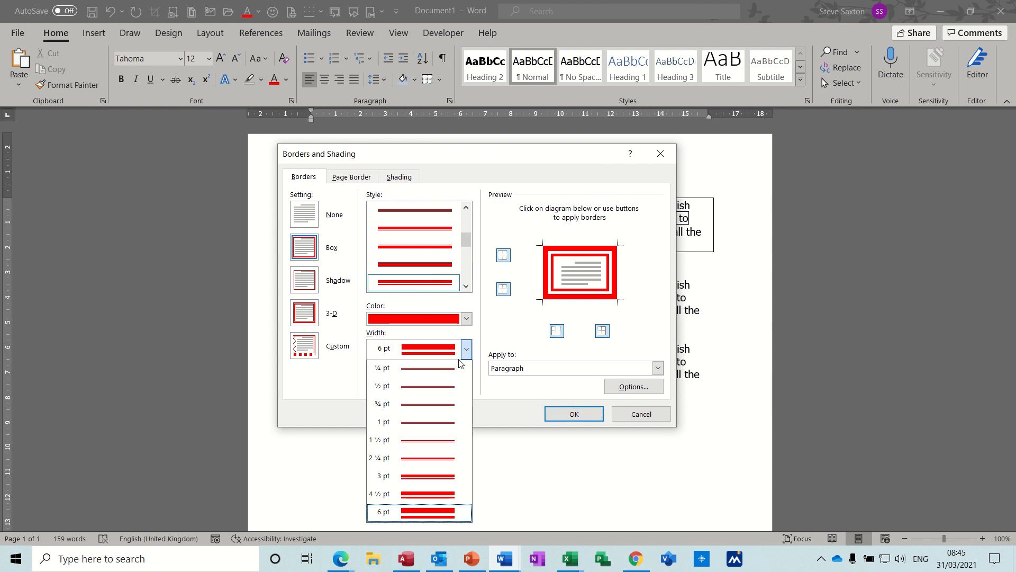
{"action": "left_click", "coordinate": [429, 440]}
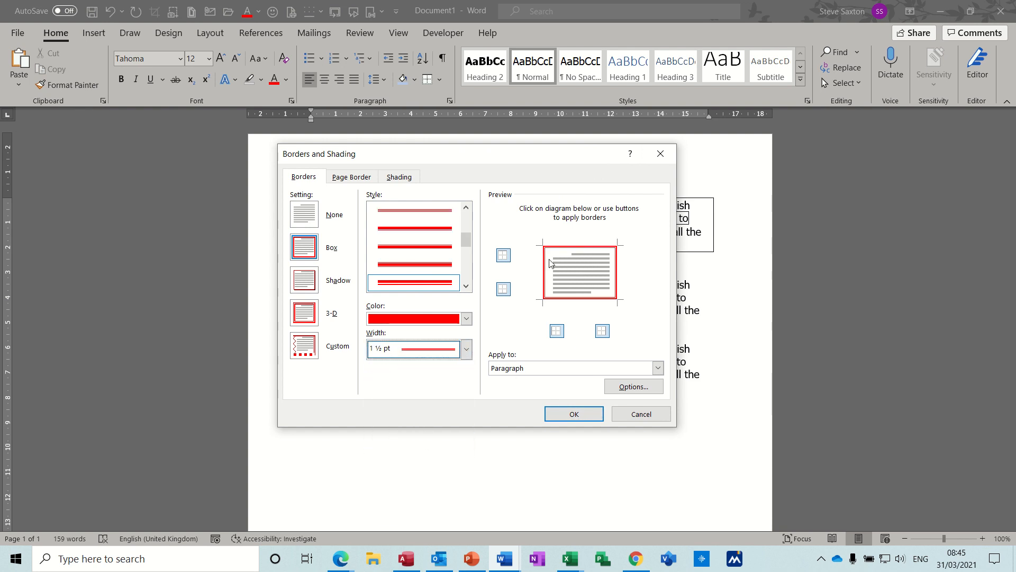
{"action": "left_click", "coordinate": [574, 416]}
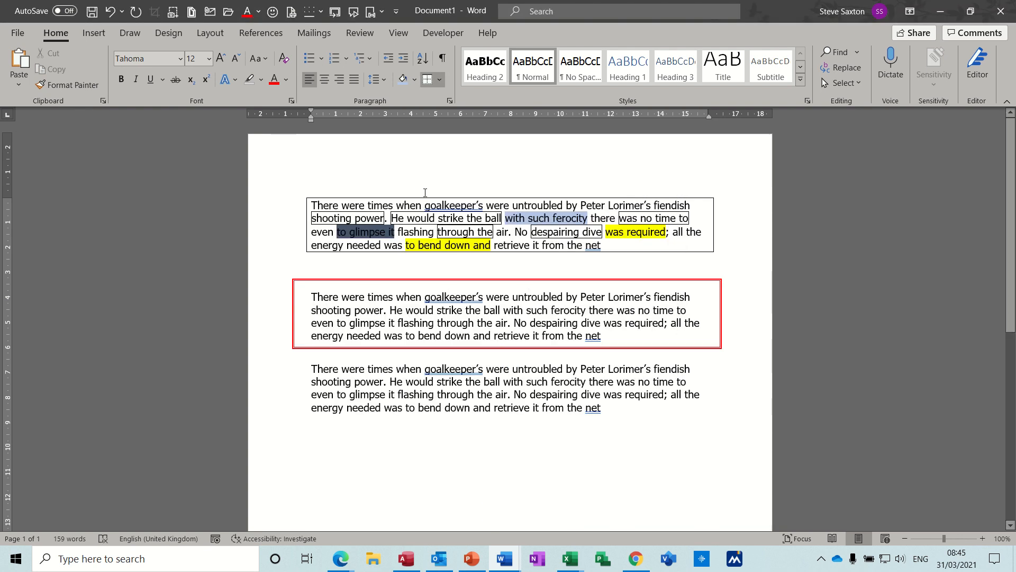
- Set up a 3-D border for the third paragraph in the orange theme colour with a 3 pt width
{"action": "left_click", "coordinate": [374, 381]}
{"action": "left_click", "coordinate": [439, 80]}
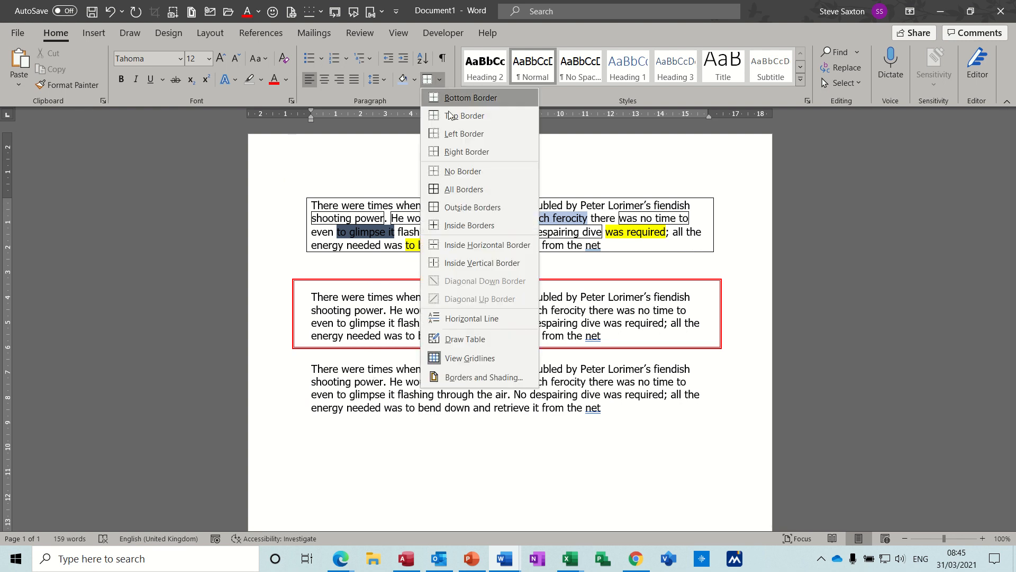
{"action": "left_click", "coordinate": [454, 377]}
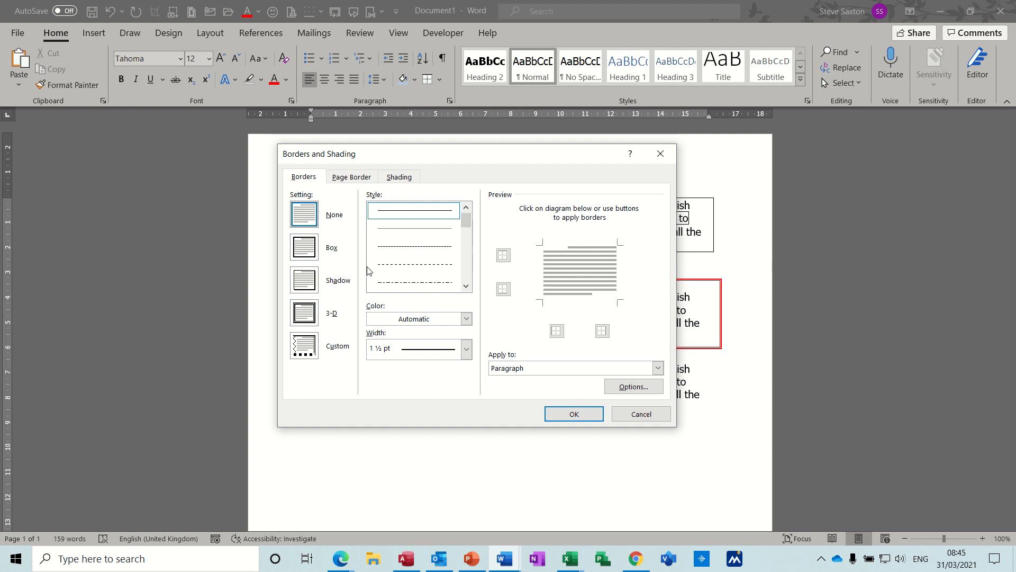
{"action": "left_click", "coordinate": [309, 315]}
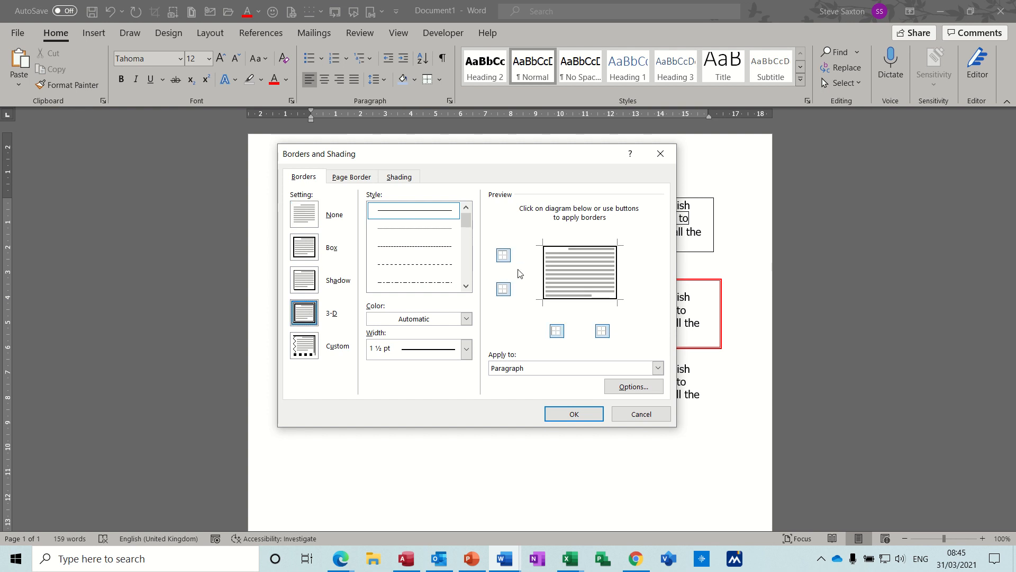
{"action": "left_click", "coordinate": [466, 320]}
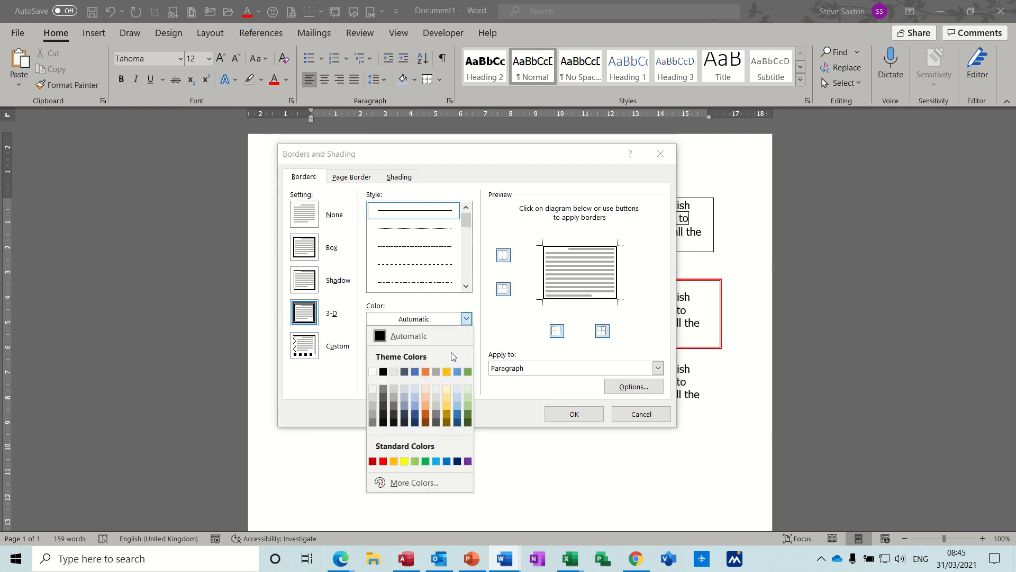
{"action": "left_click", "coordinate": [426, 371]}
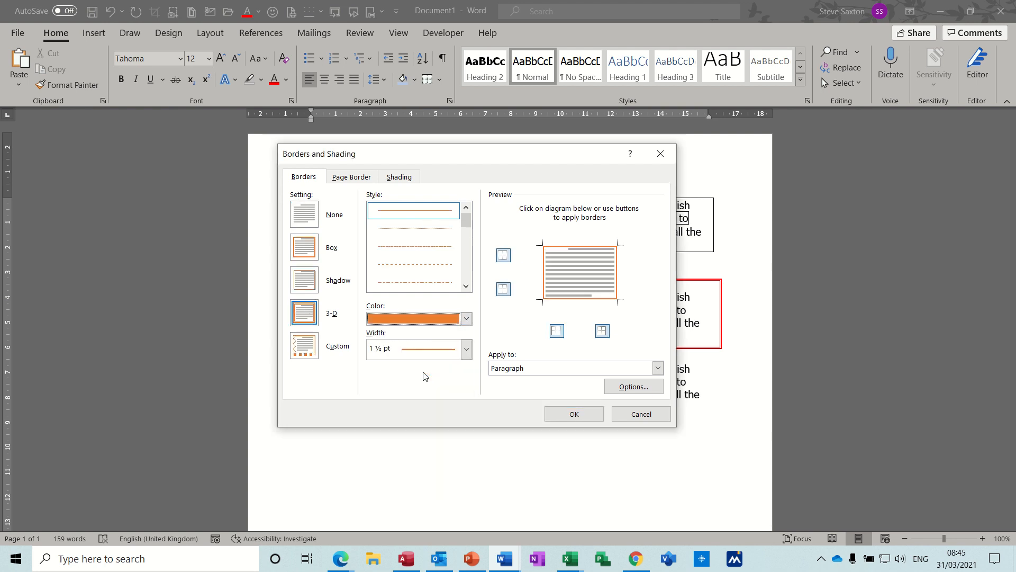
{"action": "left_click", "coordinate": [466, 349]}
{"action": "left_click", "coordinate": [430, 476]}
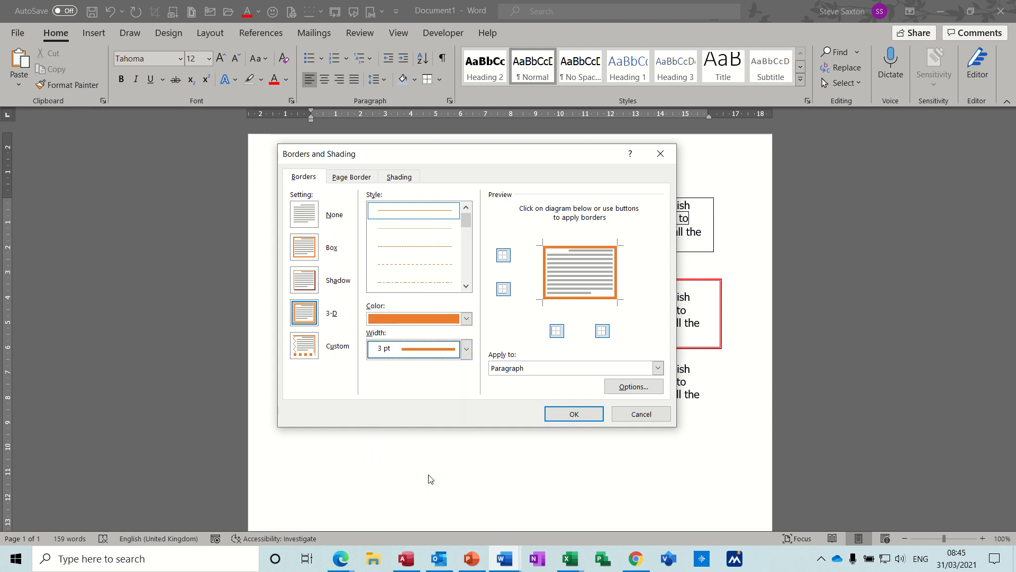
- Set the orange border's left distance from the text to 18 pt and apply the border to the third paragraph
{"action": "left_click", "coordinate": [639, 390]}
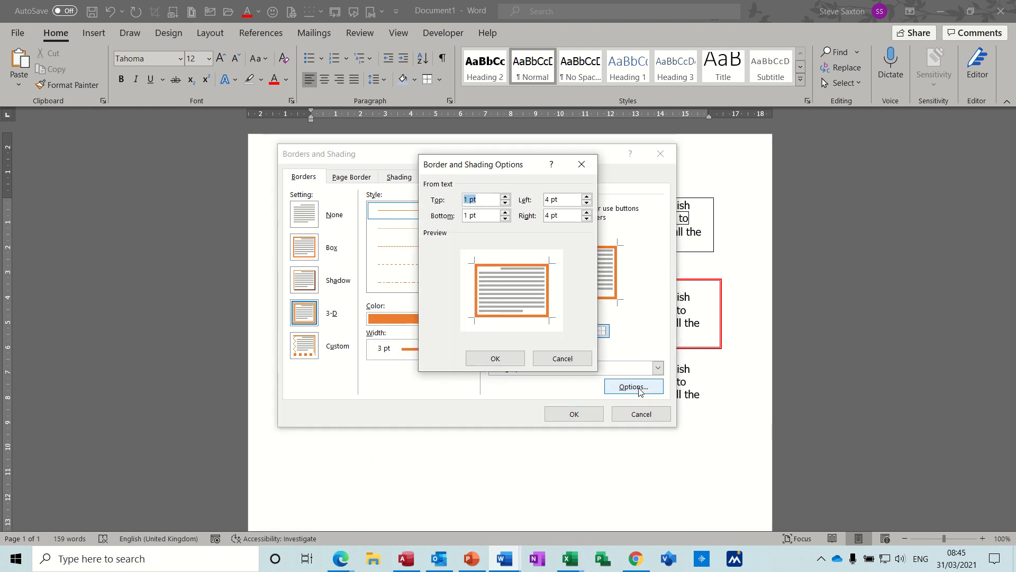
{"action": "left_click", "coordinate": [586, 197]}
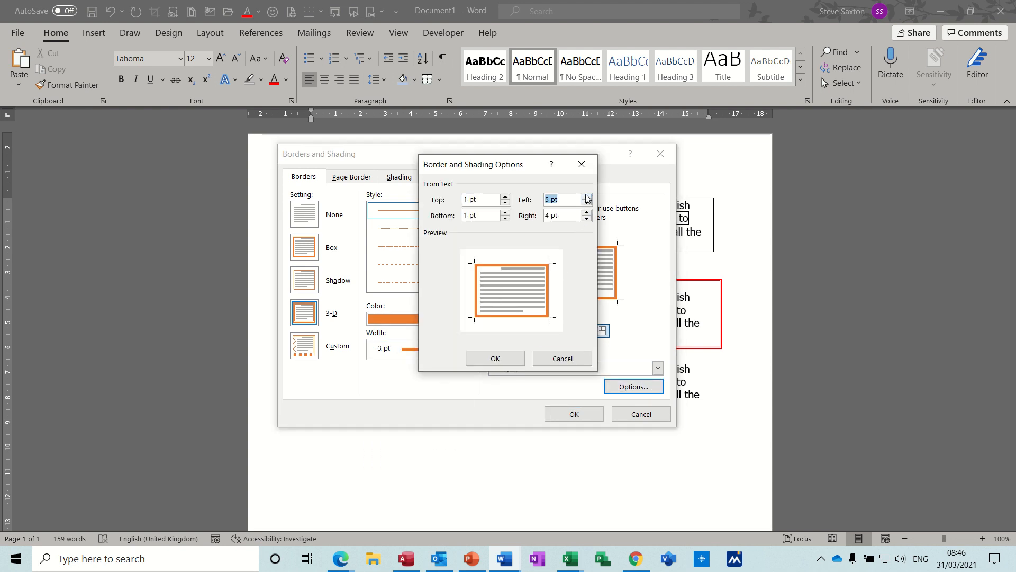
{"action": "left_click", "coordinate": [587, 196]}
{"action": "left_click", "coordinate": [497, 359]}
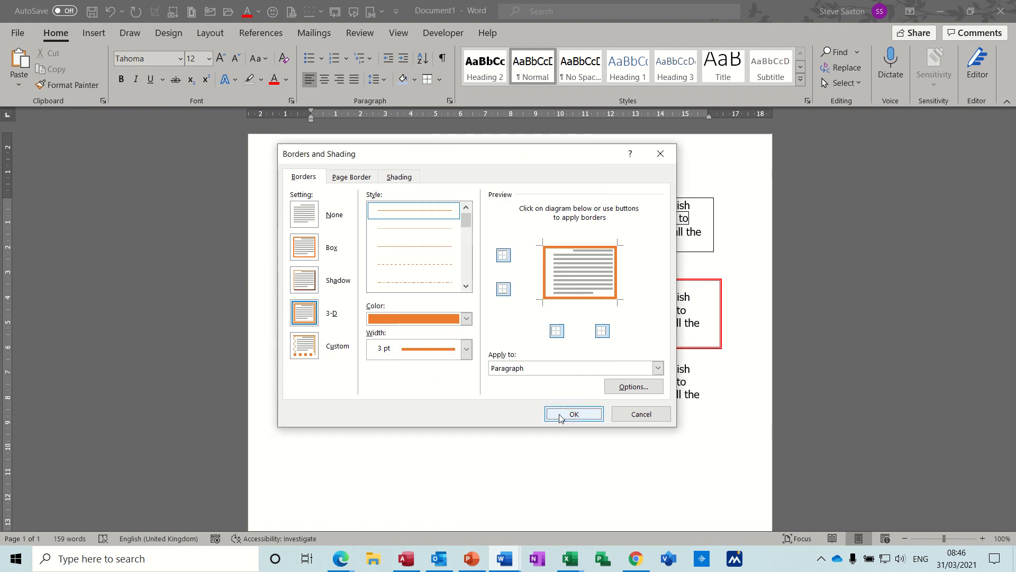
{"action": "left_click", "coordinate": [562, 418]}
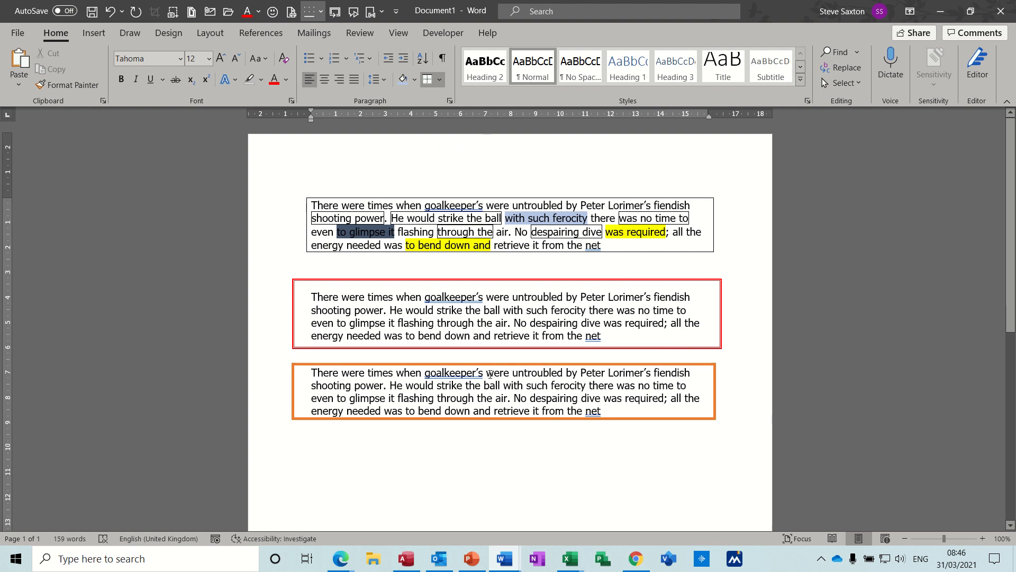
- Insert the "intro" AutoText paragraph on a new line below the orange-bordered paragraph
{"action": "double_click", "coordinate": [352, 441]}
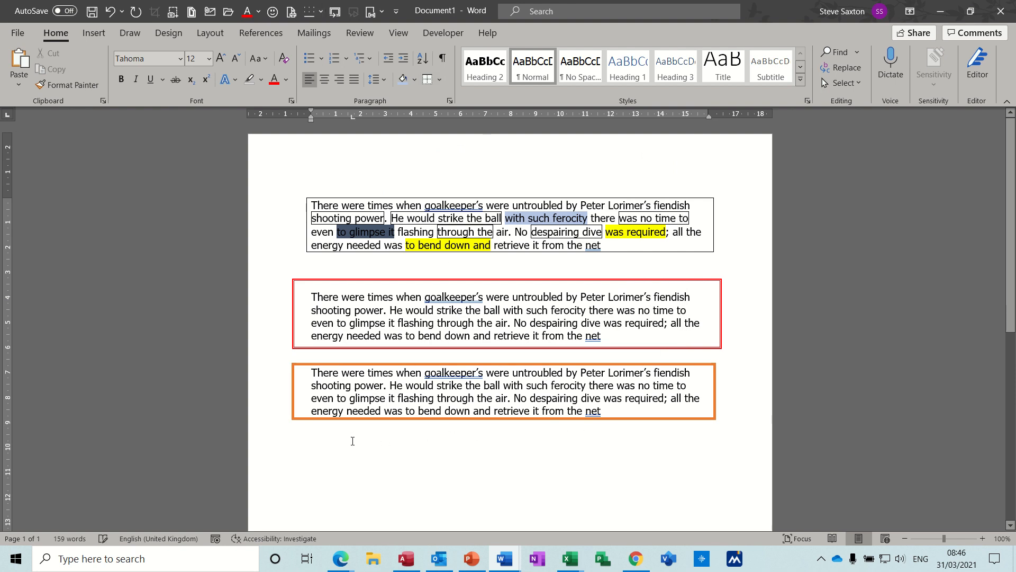
{"action": "type", "text": "i"}
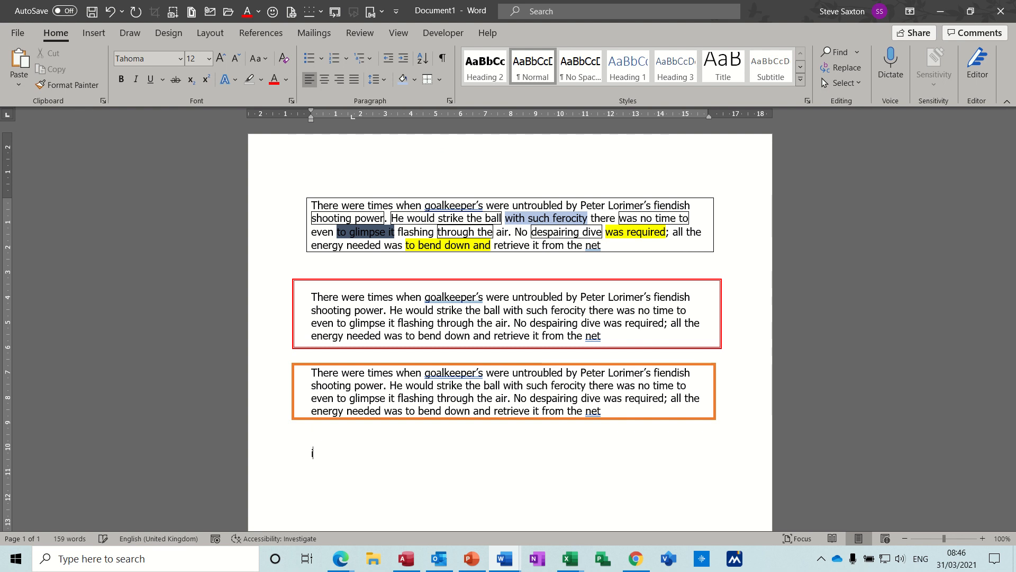
{"action": "type", "text": "ntro"}
{"action": "key", "text": "Return"}
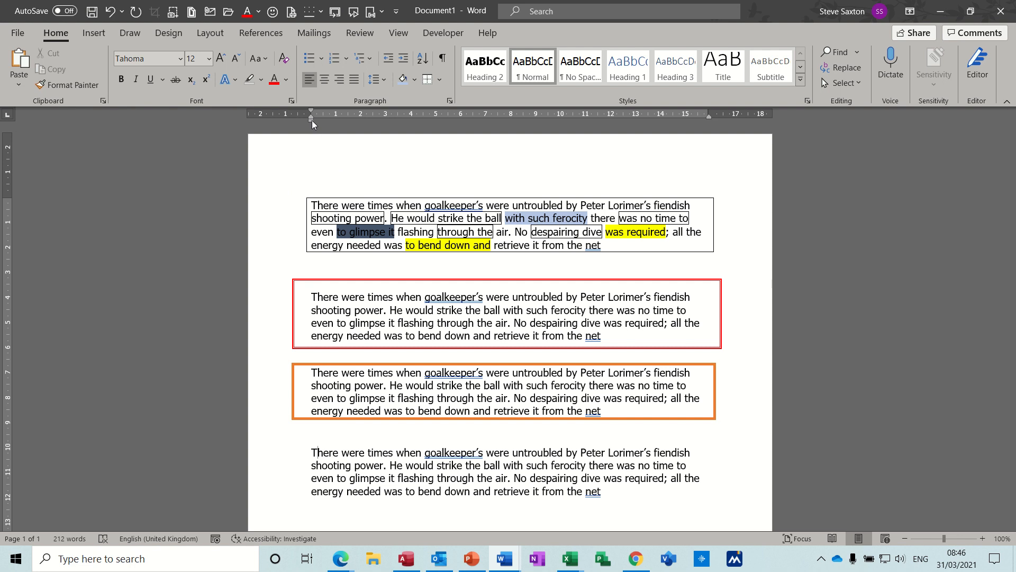
- Move the last paragraph's left indent to 1 cm and return it to the margin
{"action": "mouse_move", "coordinate": [313, 119]}
{"action": "left_mouse_down"}
{"action": "mouse_move", "coordinate": [336, 119]}
{"action": "mouse_move", "coordinate": [312, 116]}
{"action": "left_mouse_up"}
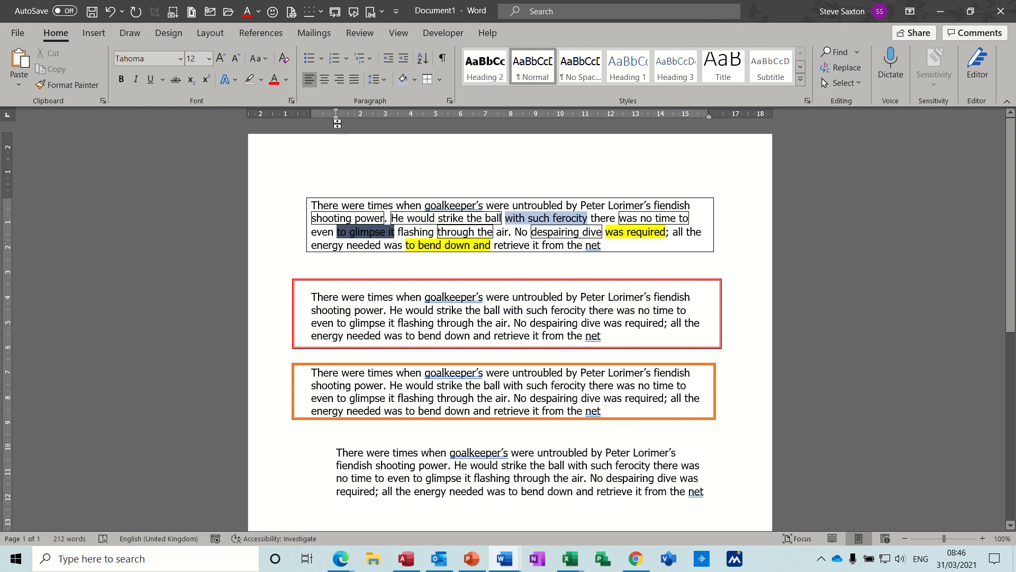
{"action": "left_click_drag", "start_coordinate": [334, 120], "coordinate": [312, 119]}
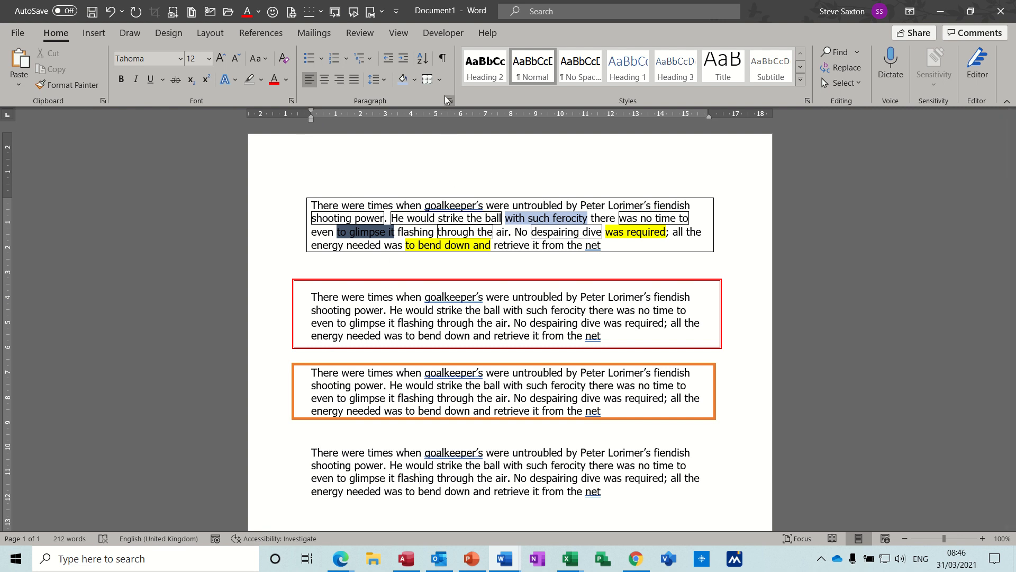
- Apply a custom red 3 pt border to only the left and right sides of the last paragraph
{"action": "left_click", "coordinate": [440, 82]}
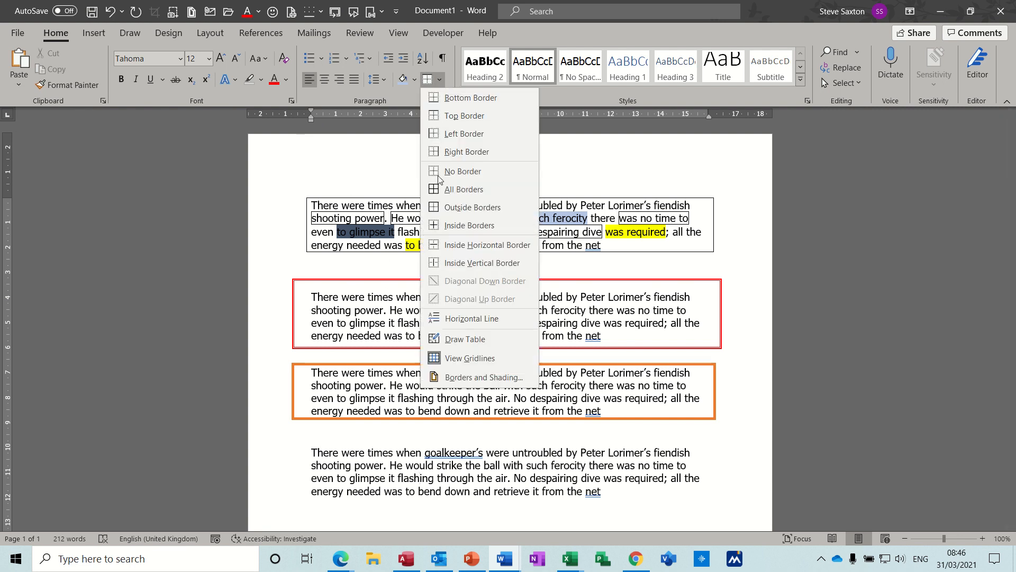
{"action": "left_click", "coordinate": [448, 378]}
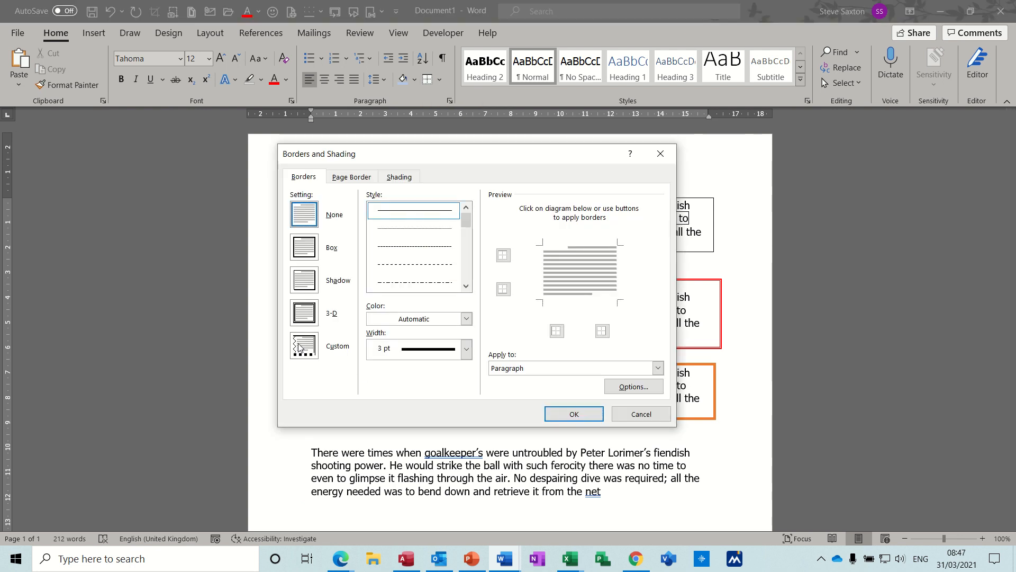
{"action": "left_click", "coordinate": [299, 347]}
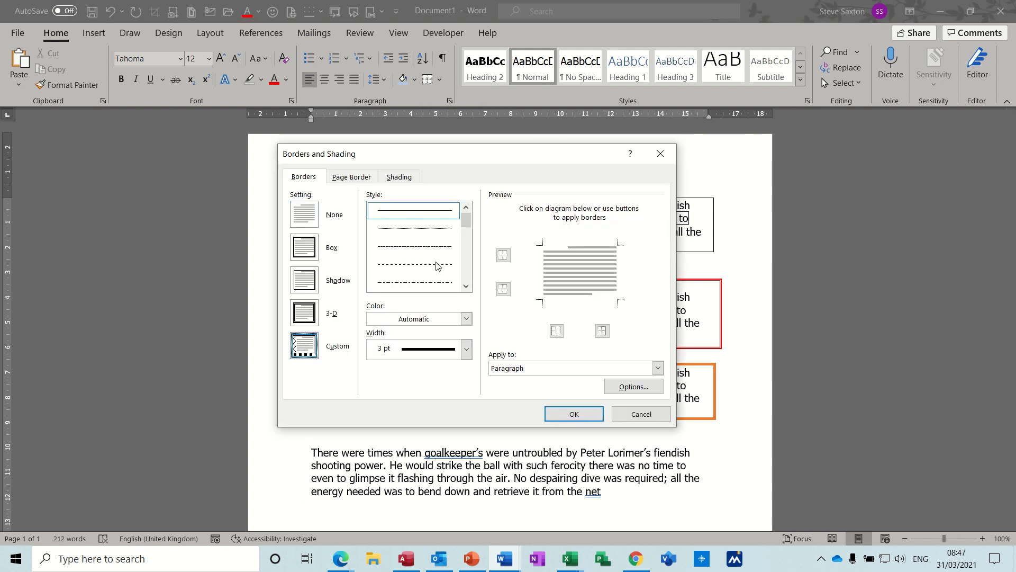
{"action": "left_click", "coordinate": [467, 319]}
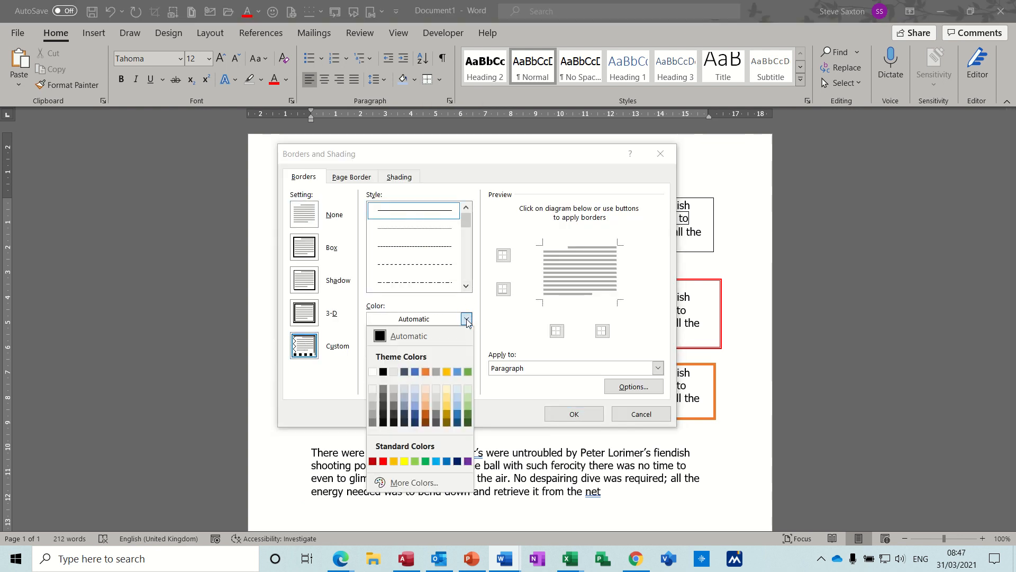
{"action": "left_click", "coordinate": [383, 461]}
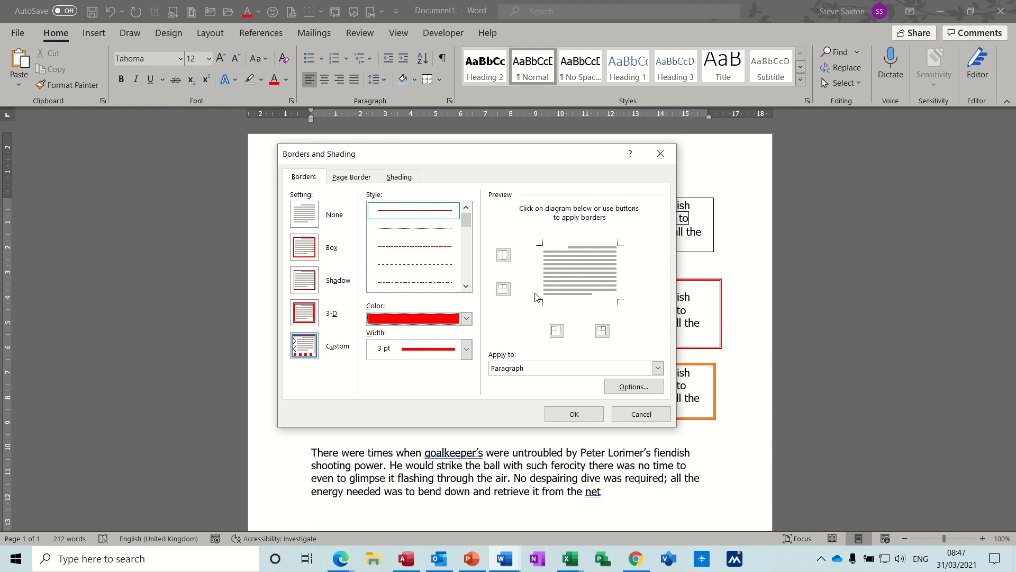
{"action": "left_click", "coordinate": [555, 274]}
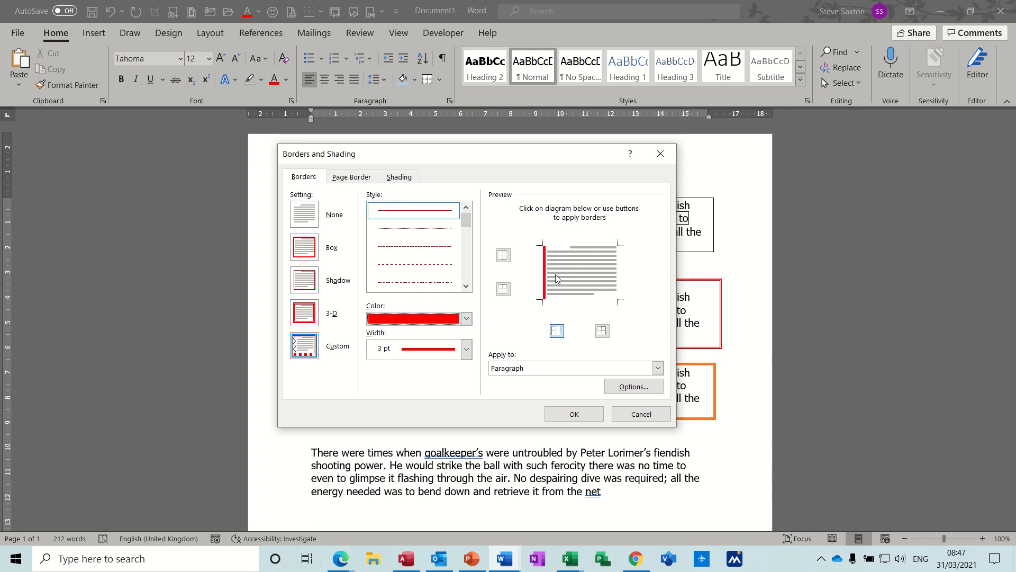
{"action": "left_click", "coordinate": [617, 285]}
{"action": "left_click", "coordinate": [575, 416]}
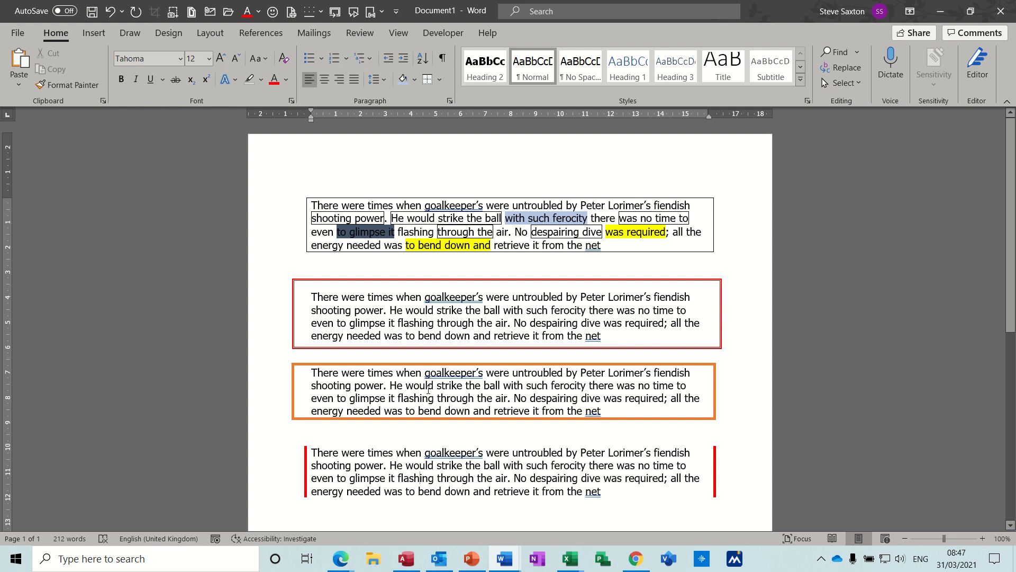
- Apply a red 3 pt box page border to the whole document
{"action": "left_click", "coordinate": [443, 82]}
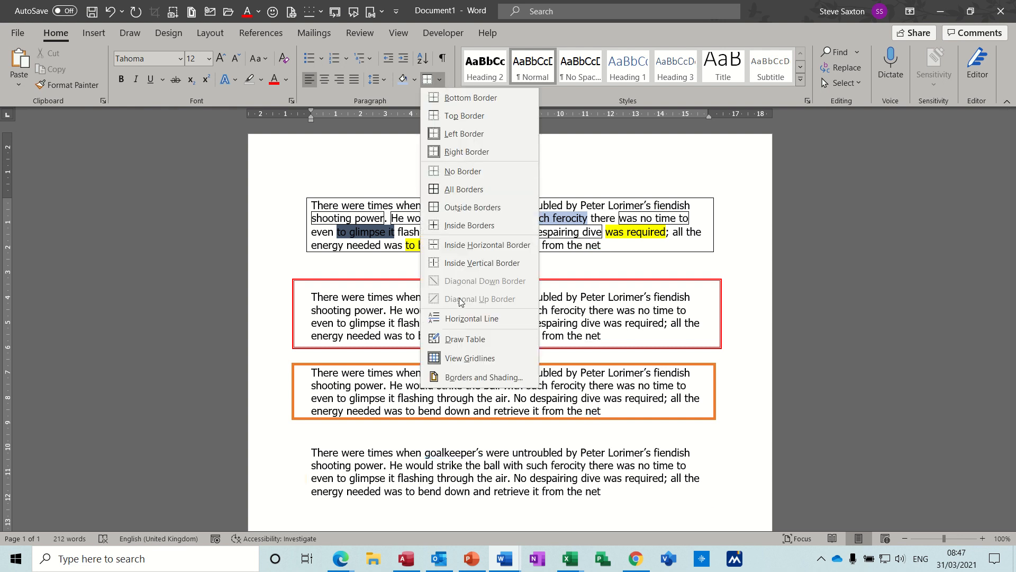
{"action": "left_click", "coordinate": [457, 379]}
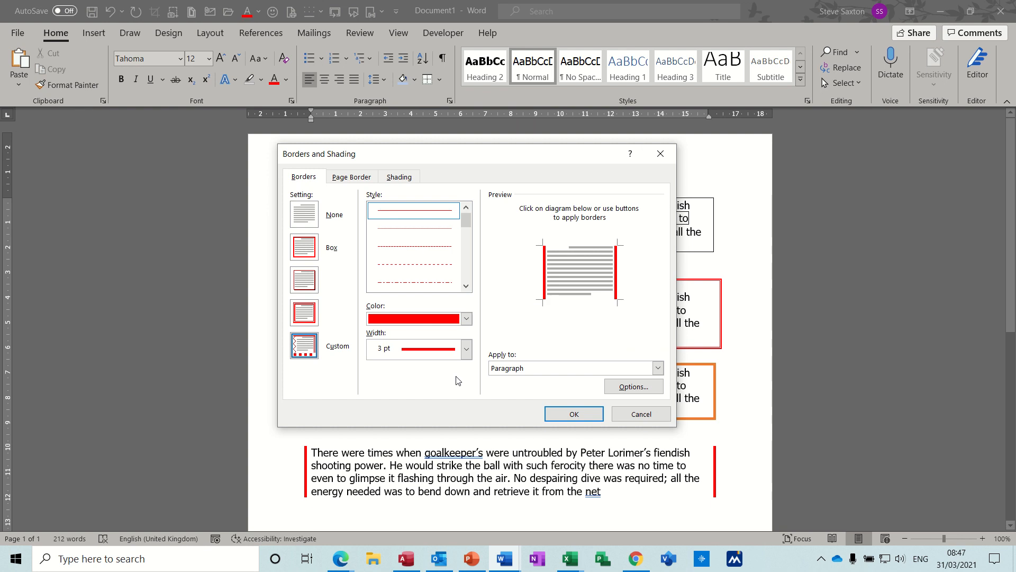
{"action": "left_click", "coordinate": [349, 178]}
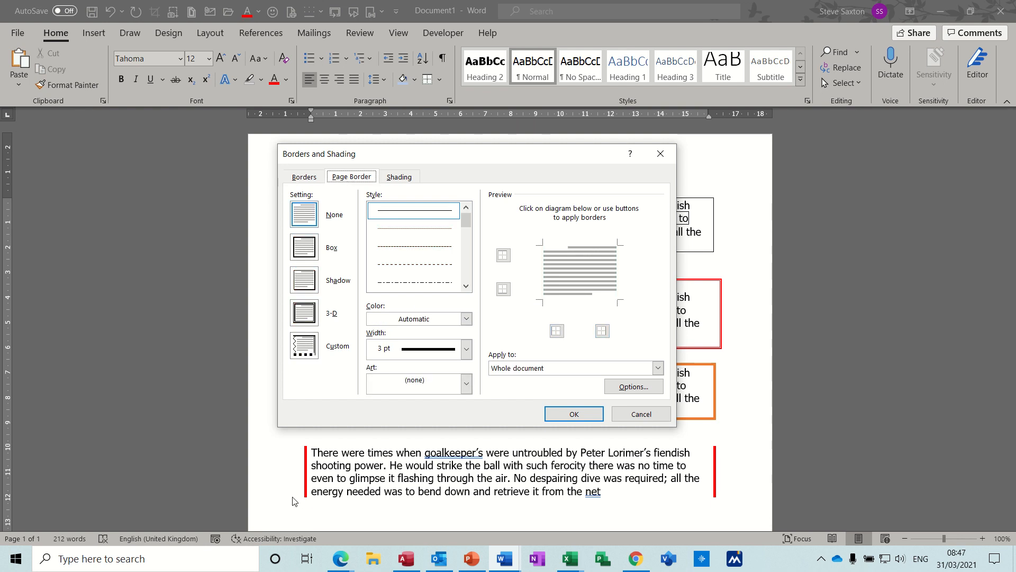
{"action": "left_click", "coordinate": [306, 247]}
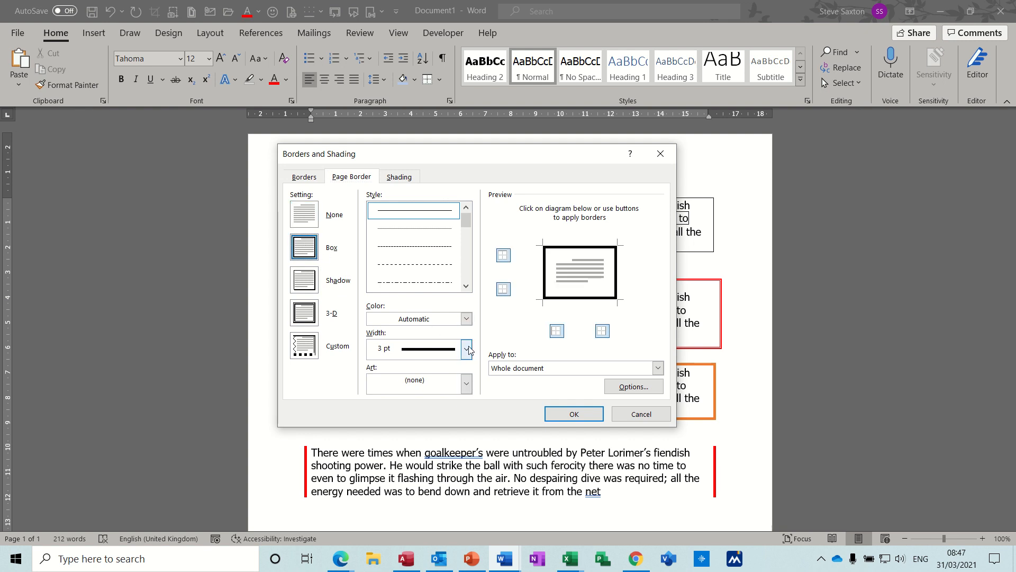
{"action": "left_click", "coordinate": [467, 319]}
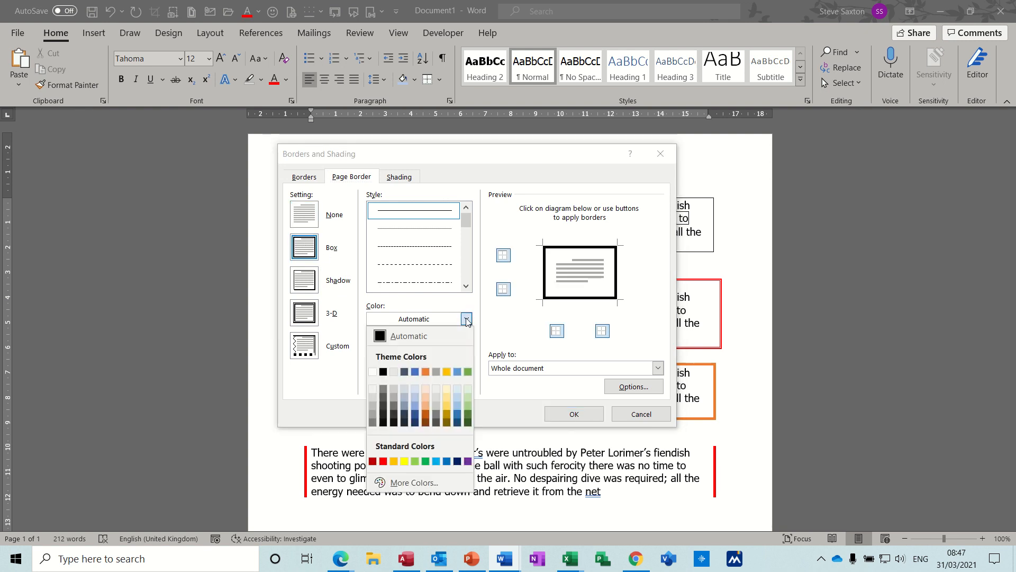
{"action": "left_click", "coordinate": [384, 461]}
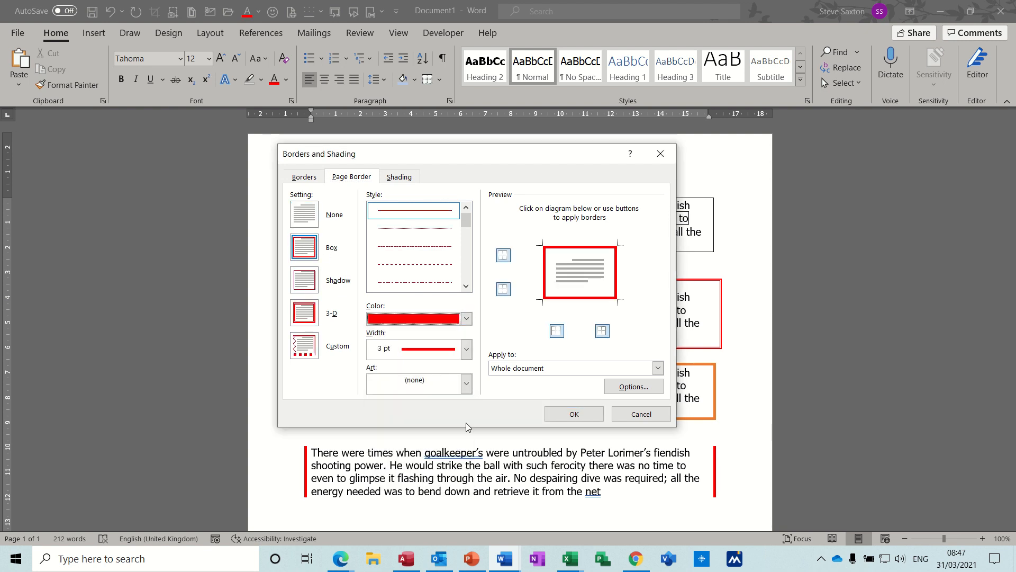
{"action": "left_click", "coordinate": [573, 414]}
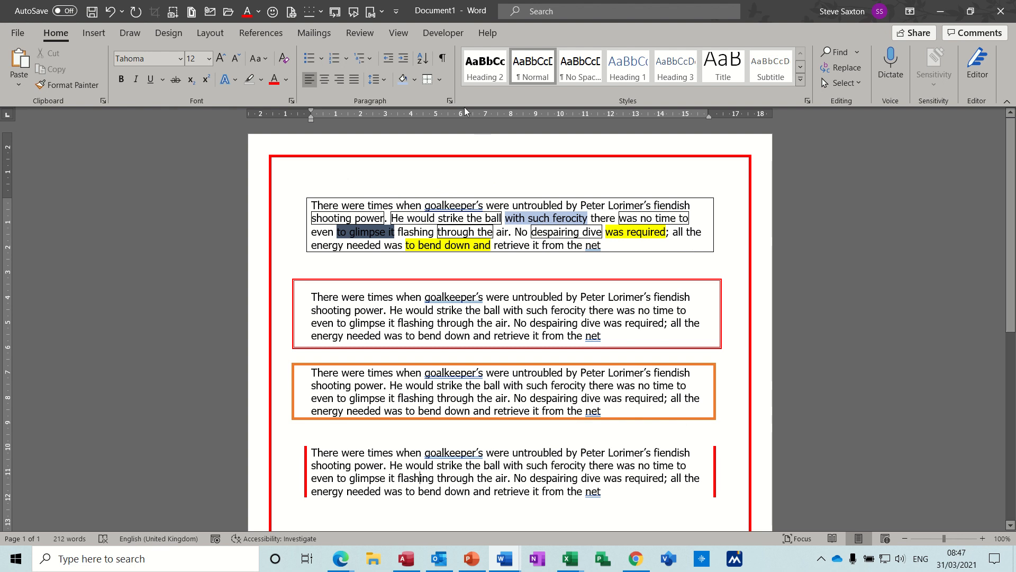
- Choose the purple swirl art pattern for the page border
{"action": "left_click", "coordinate": [440, 79]}
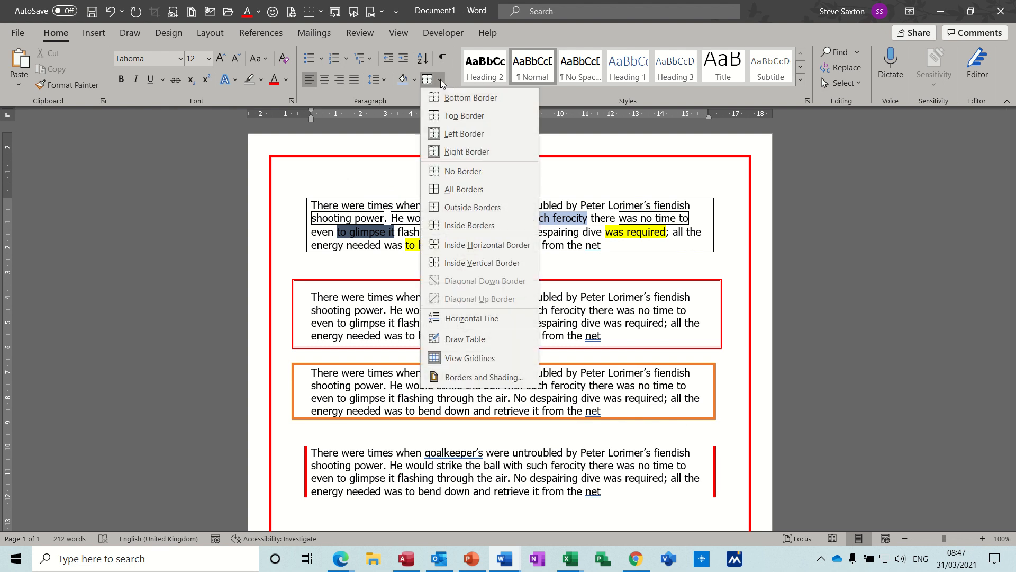
{"action": "left_click", "coordinate": [448, 377]}
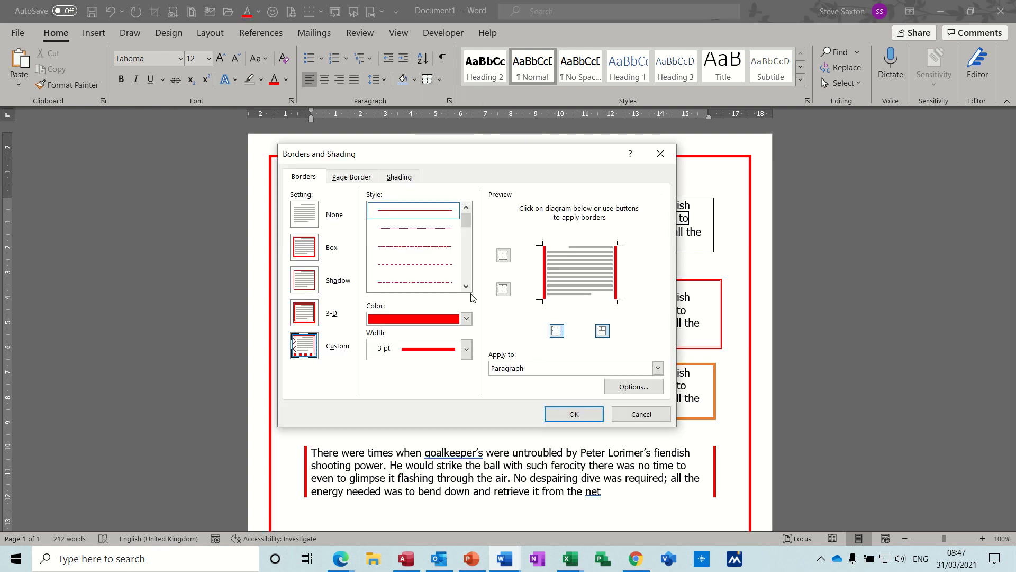
{"action": "left_click", "coordinate": [356, 180]}
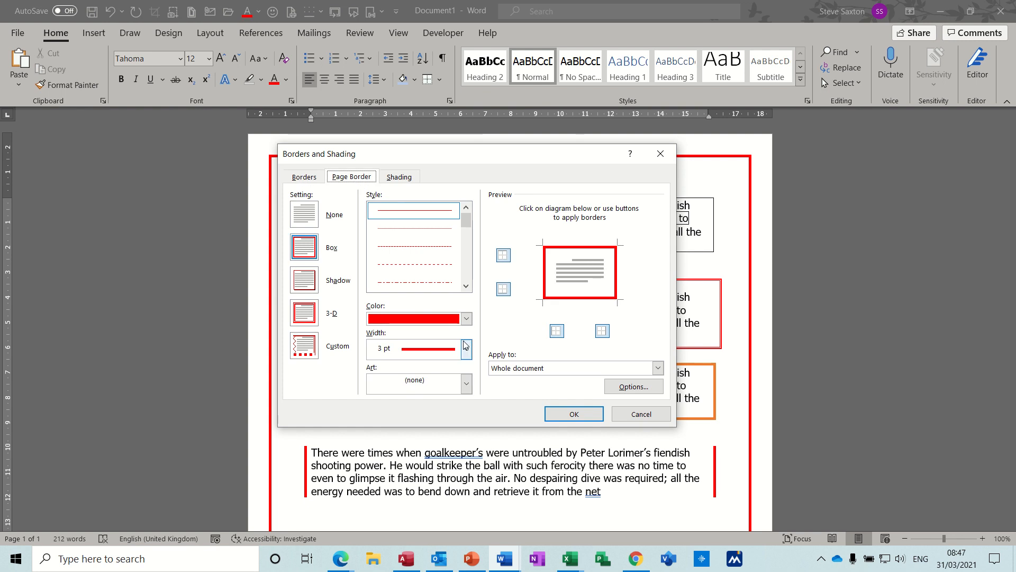
{"action": "left_click", "coordinate": [466, 384]}
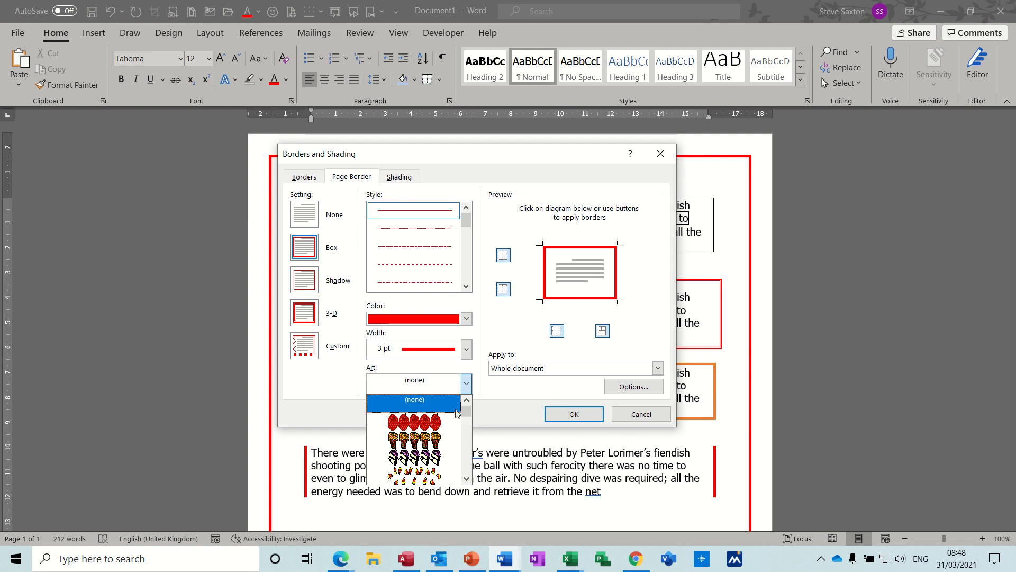
{"action": "left_click", "coordinate": [466, 479]}
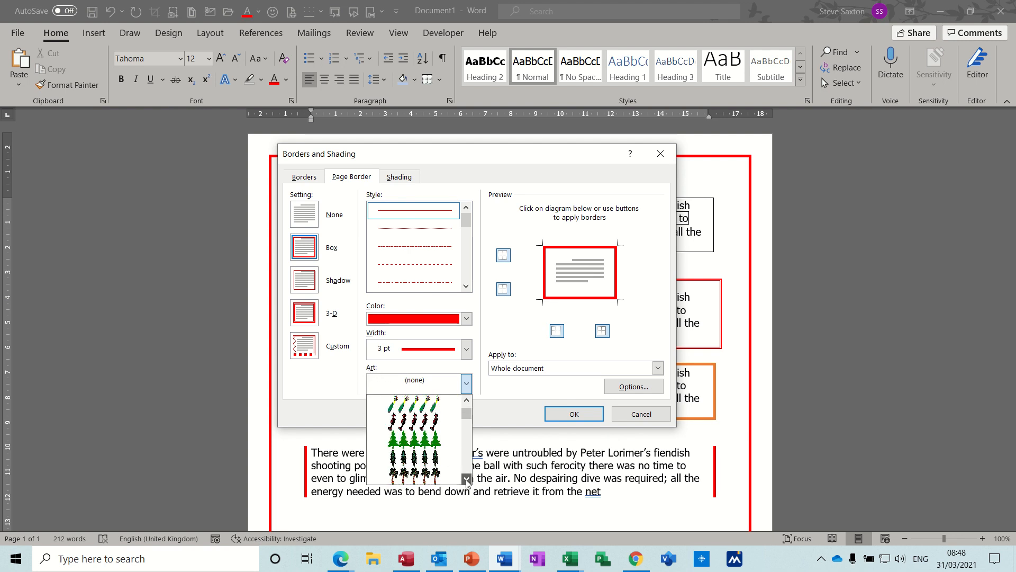
{"action": "left_click", "coordinate": [466, 479]}
{"action": "left_click", "coordinate": [466, 479]}
{"action": "left_click", "coordinate": [466, 479]}
{"action": "left_click", "coordinate": [466, 479]}
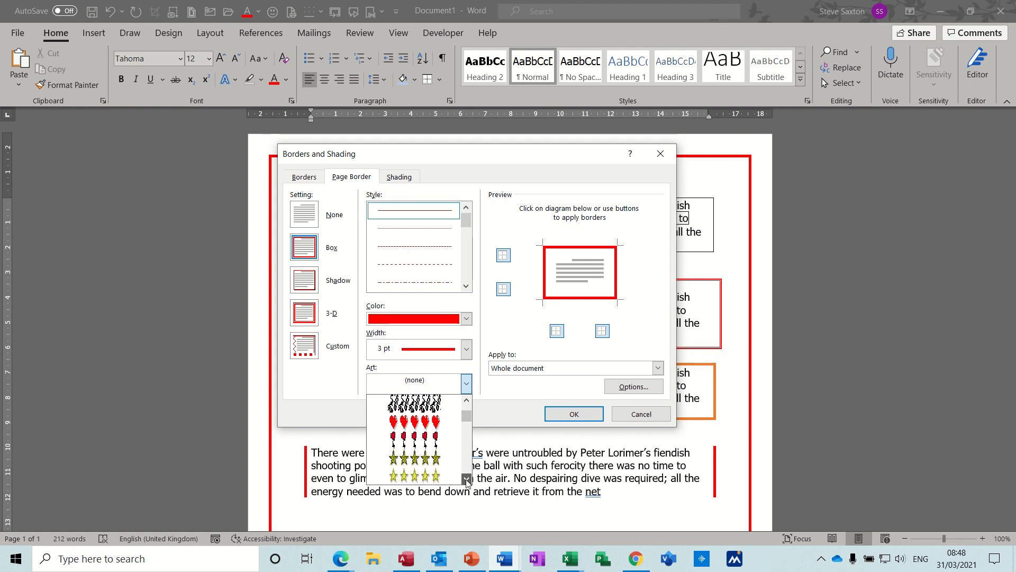
{"action": "left_click", "coordinate": [466, 479]}
{"action": "left_click", "coordinate": [466, 479]}
{"action": "left_click", "coordinate": [466, 479]}
{"action": "left_click", "coordinate": [467, 480]}
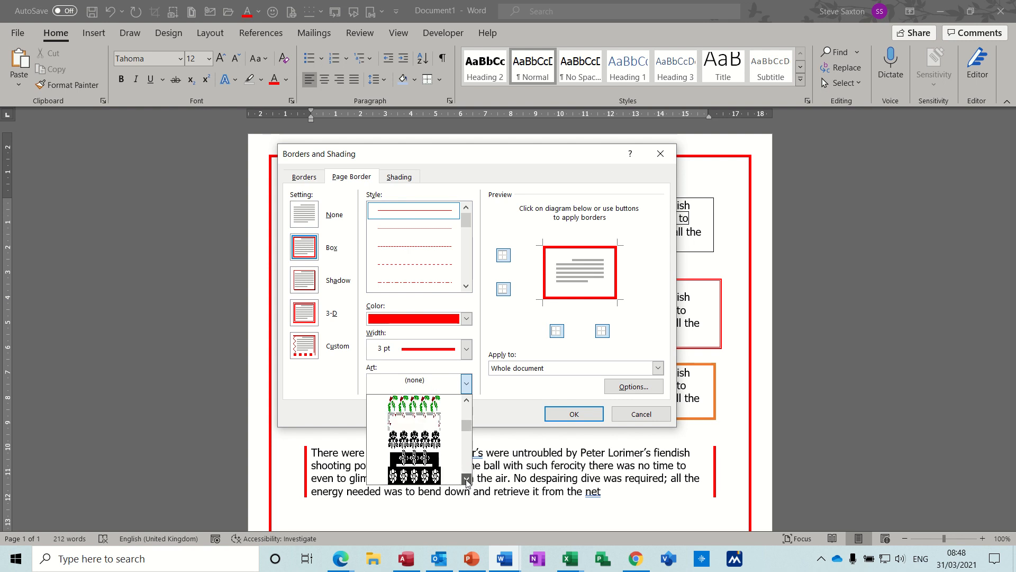
{"action": "left_click", "coordinate": [466, 479]}
{"action": "left_click", "coordinate": [466, 479]}
{"action": "left_click", "coordinate": [466, 479]}
{"action": "left_click", "coordinate": [466, 479]}
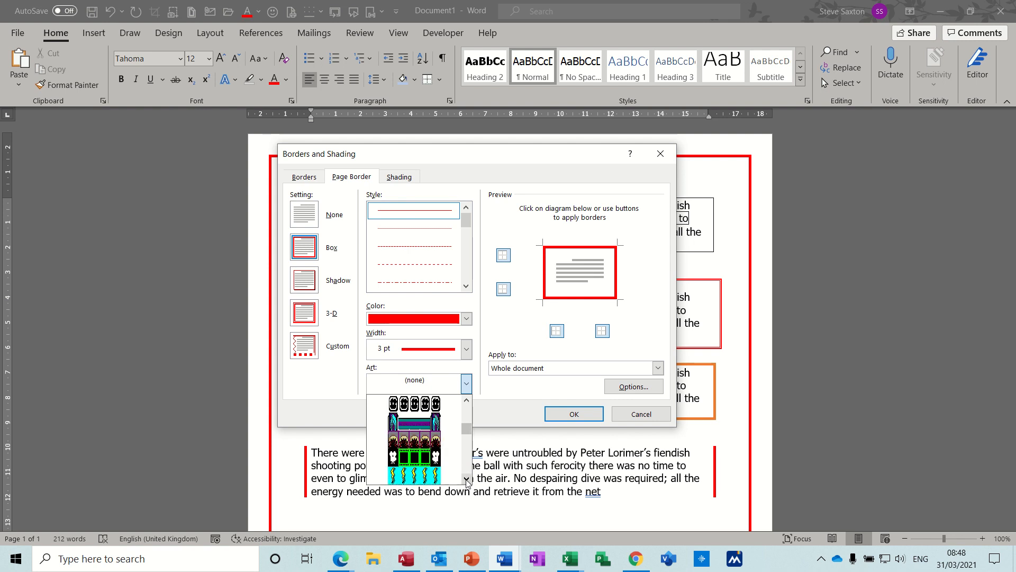
{"action": "left_click", "coordinate": [467, 479]}
{"action": "left_click", "coordinate": [467, 479]}
{"action": "left_click", "coordinate": [467, 479]}
{"action": "left_click", "coordinate": [467, 479]}
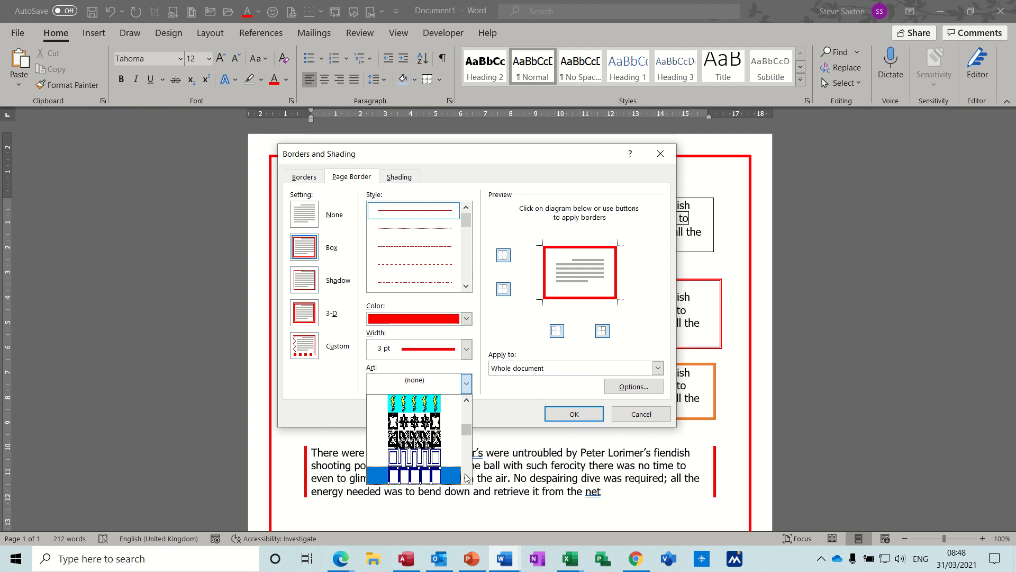
{"action": "left_click", "coordinate": [467, 479]}
{"action": "left_click", "coordinate": [466, 479]}
{"action": "left_click", "coordinate": [466, 479]}
{"action": "left_click", "coordinate": [466, 479]}
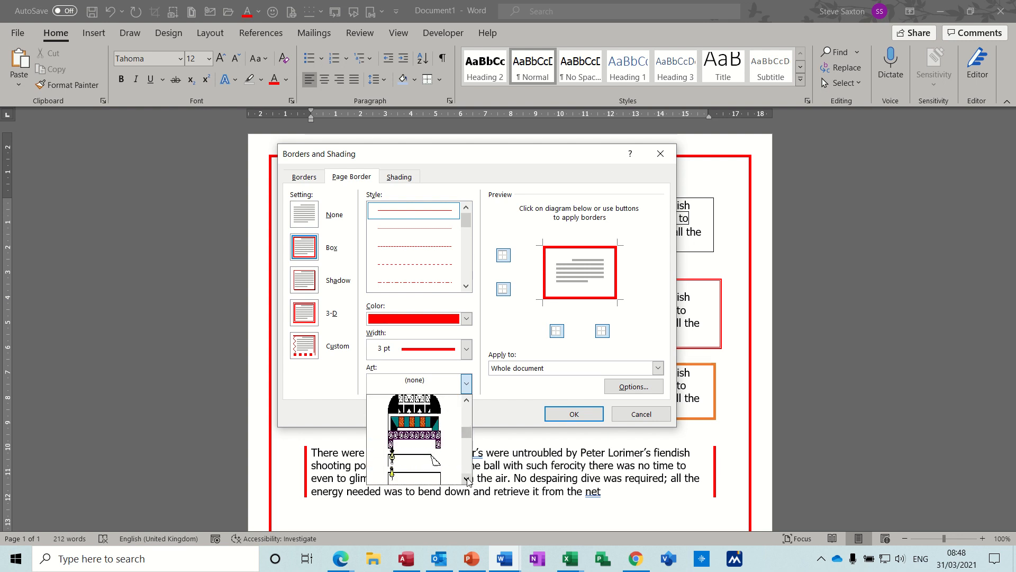
{"action": "left_click", "coordinate": [466, 480]}
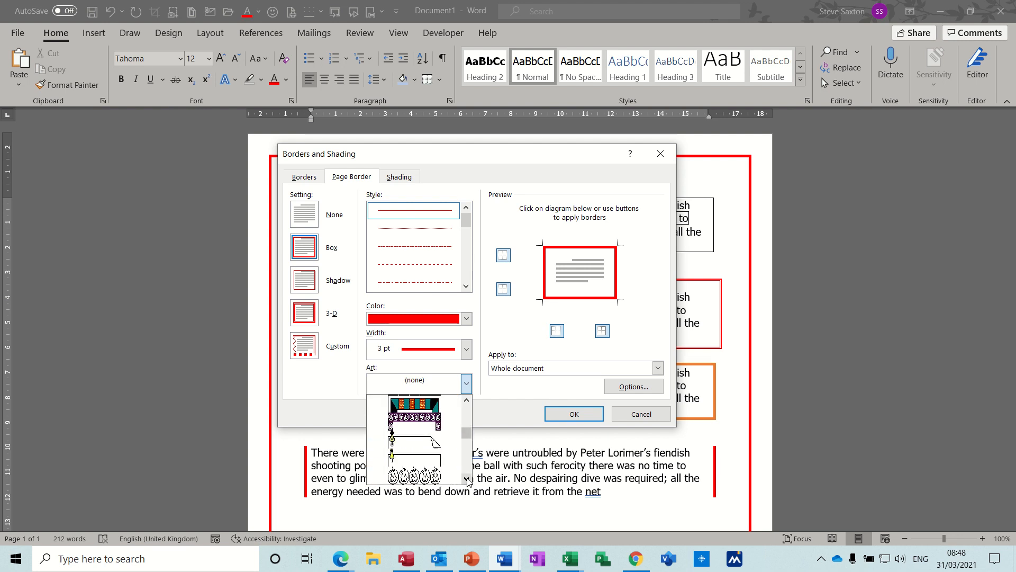
{"action": "left_click", "coordinate": [424, 419]}
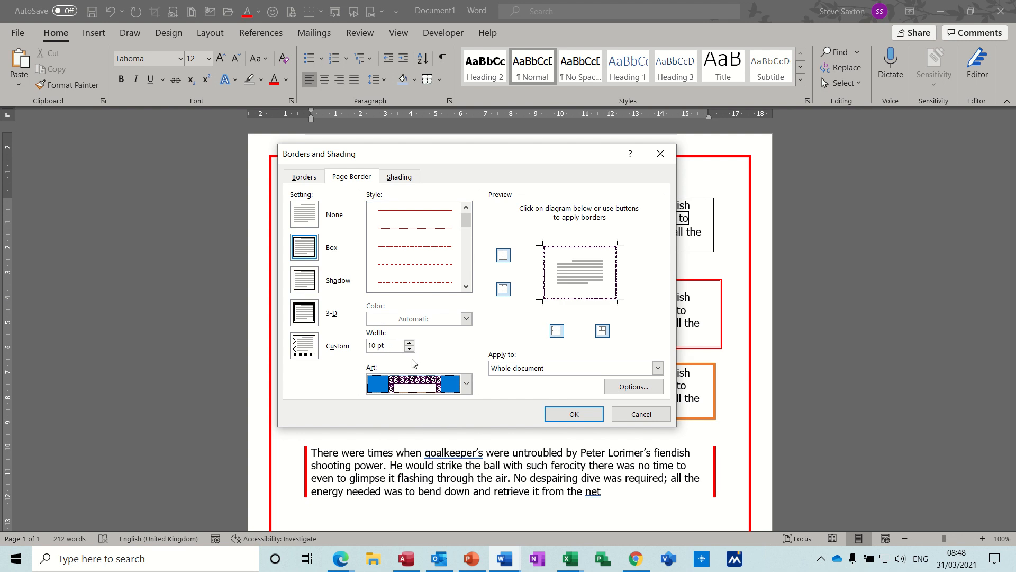
- Set the art page border's width to 31 pt
{"action": "left_click", "coordinate": [409, 343]}
{"action": "left_click", "coordinate": [410, 342]}
{"action": "left_click", "coordinate": [409, 343]}
{"action": "left_click", "coordinate": [409, 343]}
{"action": "left_click", "coordinate": [409, 343]}
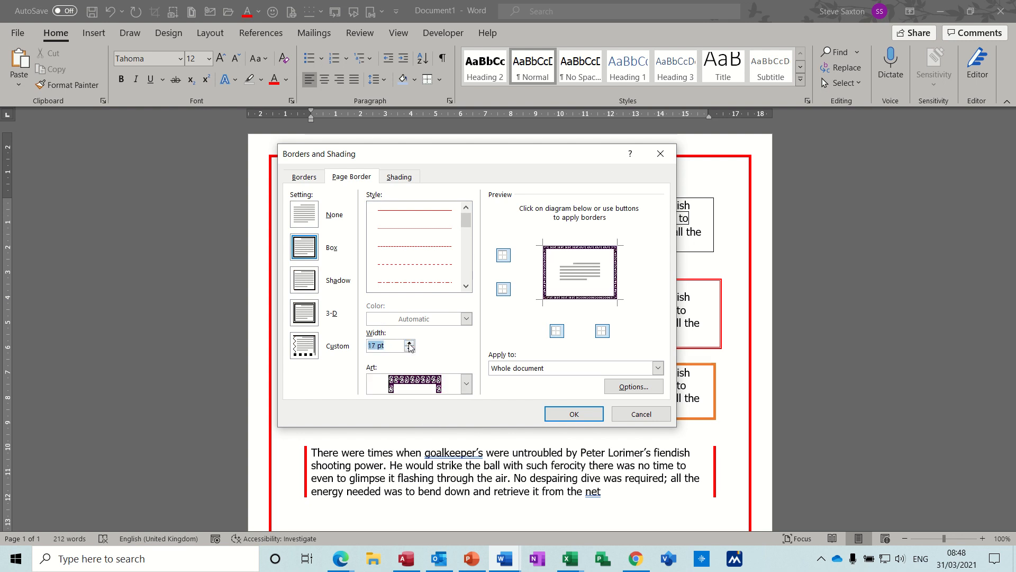
{"action": "left_click", "coordinate": [409, 343]}
{"action": "left_click", "coordinate": [409, 343]}
{"action": "left_click", "coordinate": [409, 343]}
{"action": "left_click", "coordinate": [410, 342]}
{"action": "left_click", "coordinate": [409, 343]}
{"action": "left_click", "coordinate": [409, 342]}
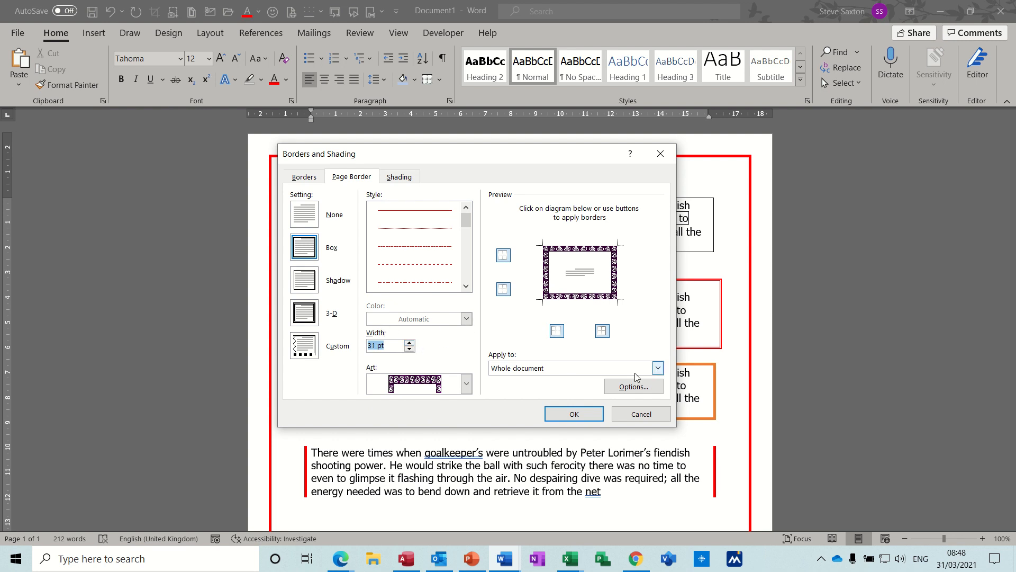
- Apply the art border to the whole document, keeping its margins measured from the edge of the page
{"action": "left_click", "coordinate": [658, 368]}
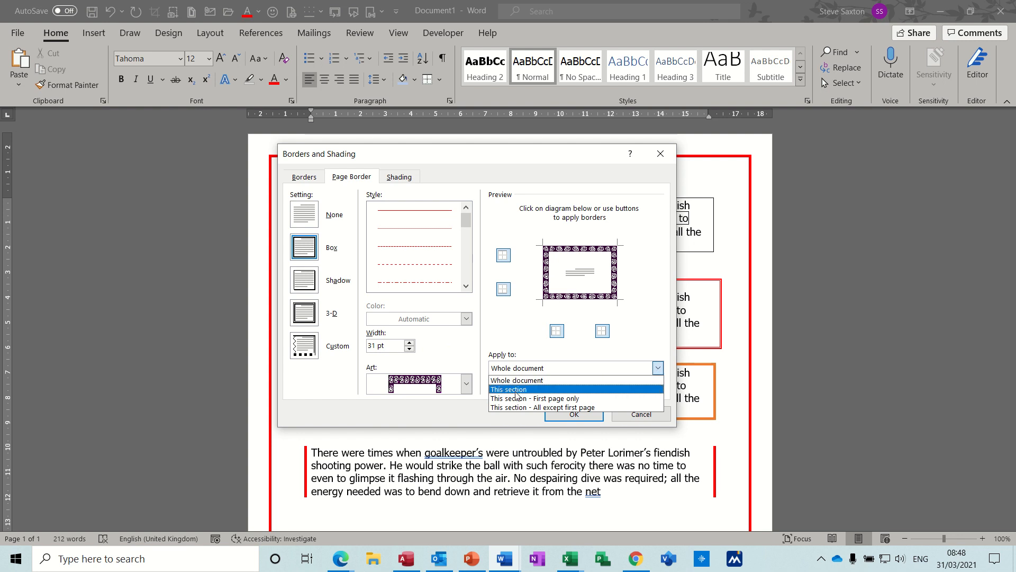
{"action": "left_click", "coordinate": [658, 368]}
{"action": "left_click", "coordinate": [634, 386]}
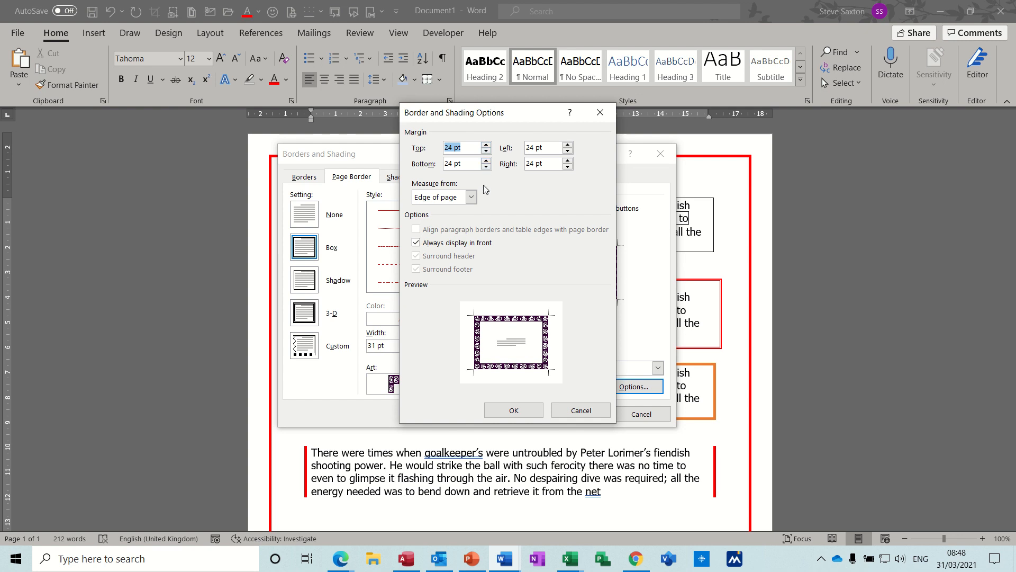
{"action": "left_click", "coordinate": [472, 199]}
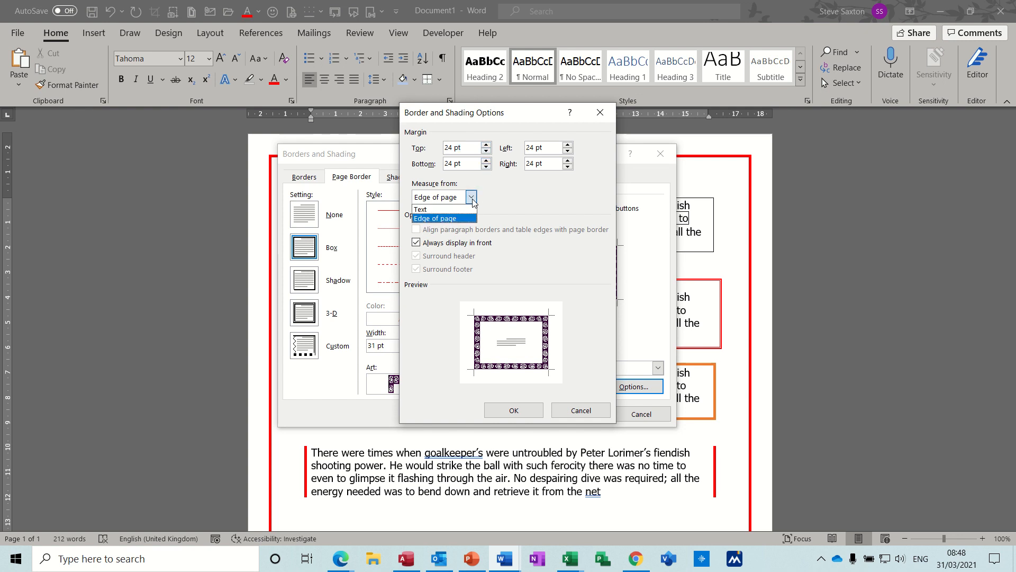
{"action": "left_click", "coordinate": [471, 199]}
{"action": "left_click", "coordinate": [472, 199]}
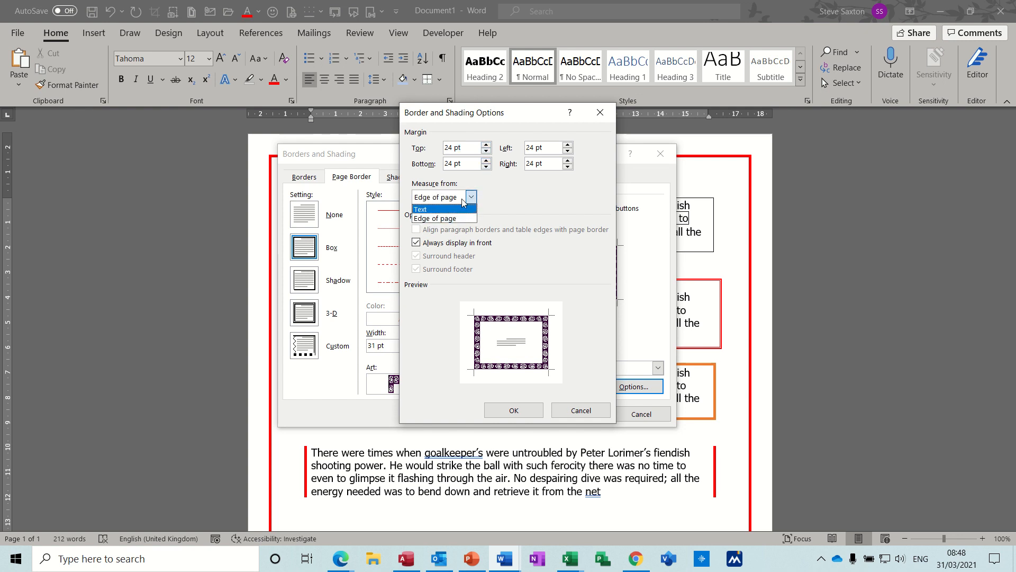
{"action": "left_click", "coordinate": [464, 199]}
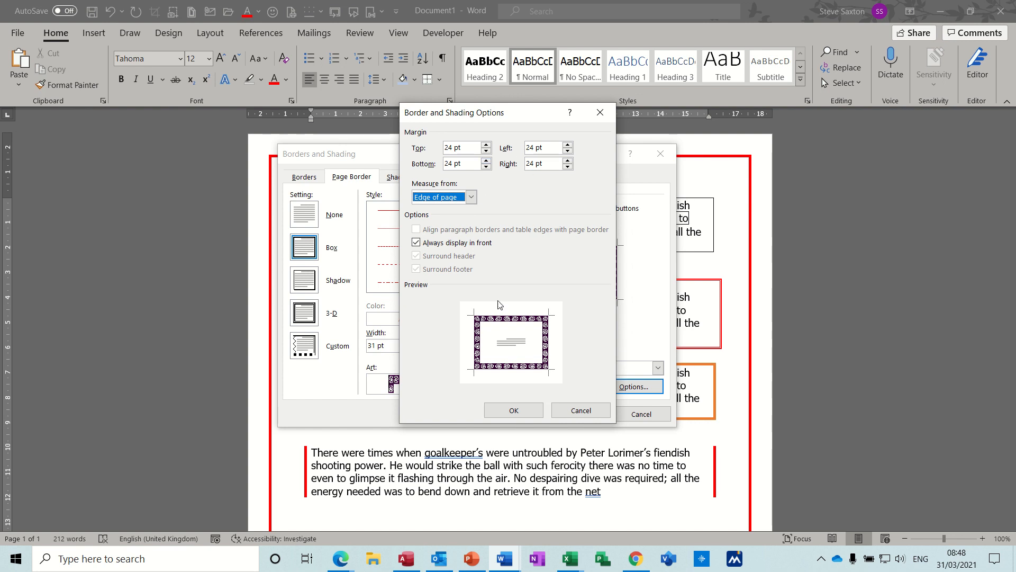
{"action": "left_click", "coordinate": [513, 411]}
{"action": "left_click", "coordinate": [571, 413]}
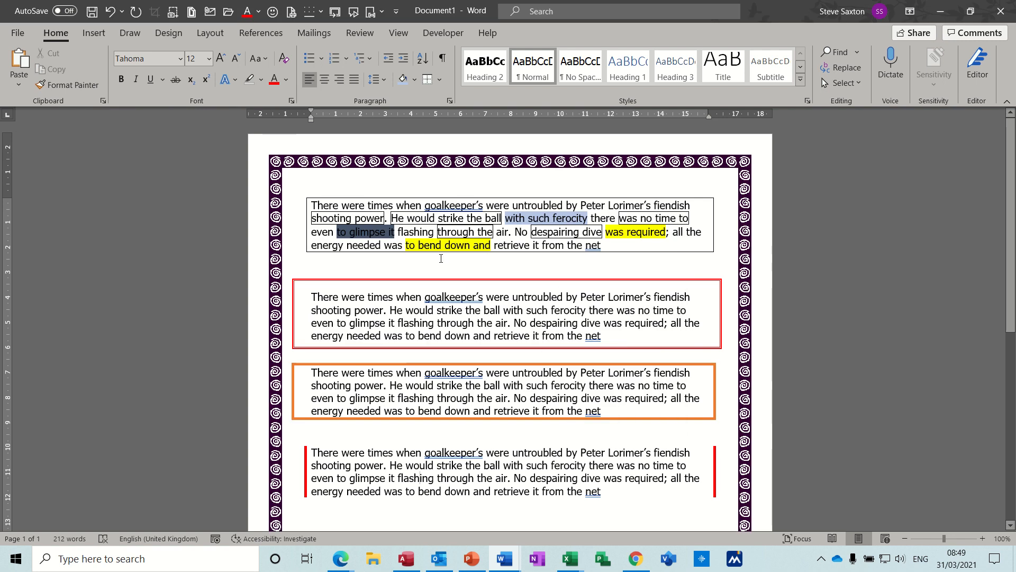
- Replace the page border's art with the black-and-white diagonal ribbon pattern at 14 pt for the whole document
{"action": "left_click", "coordinate": [441, 81]}
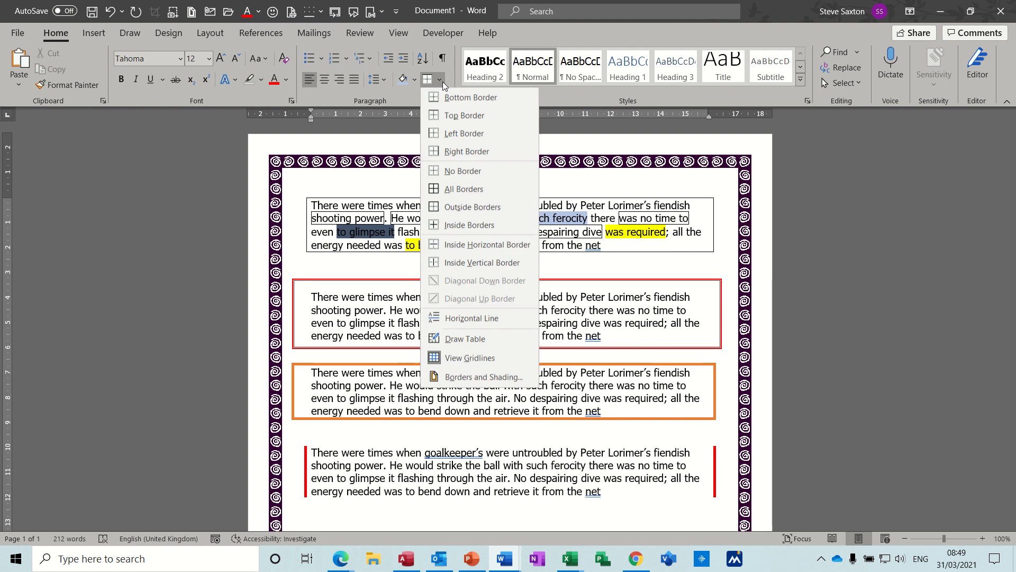
{"action": "left_click", "coordinate": [458, 377]}
{"action": "left_click", "coordinate": [352, 177]}
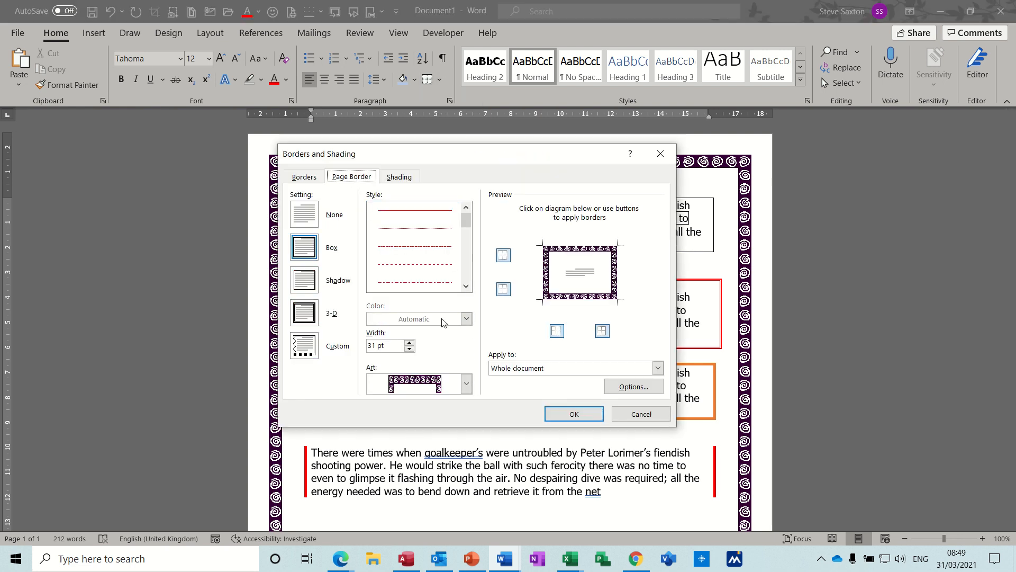
{"action": "left_click", "coordinate": [467, 383]}
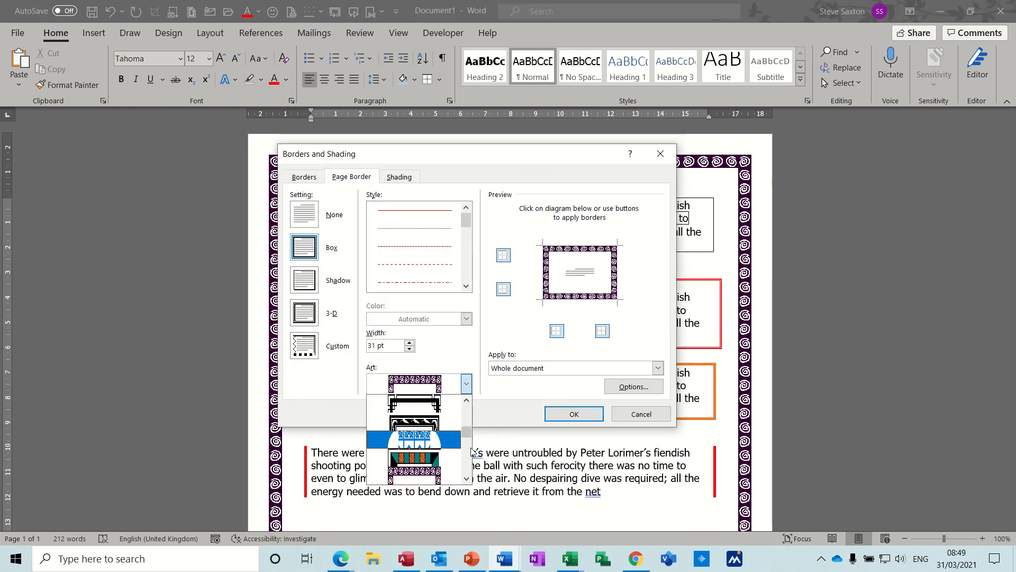
{"action": "left_click_drag", "start_coordinate": [466, 432], "coordinate": [466, 445]}
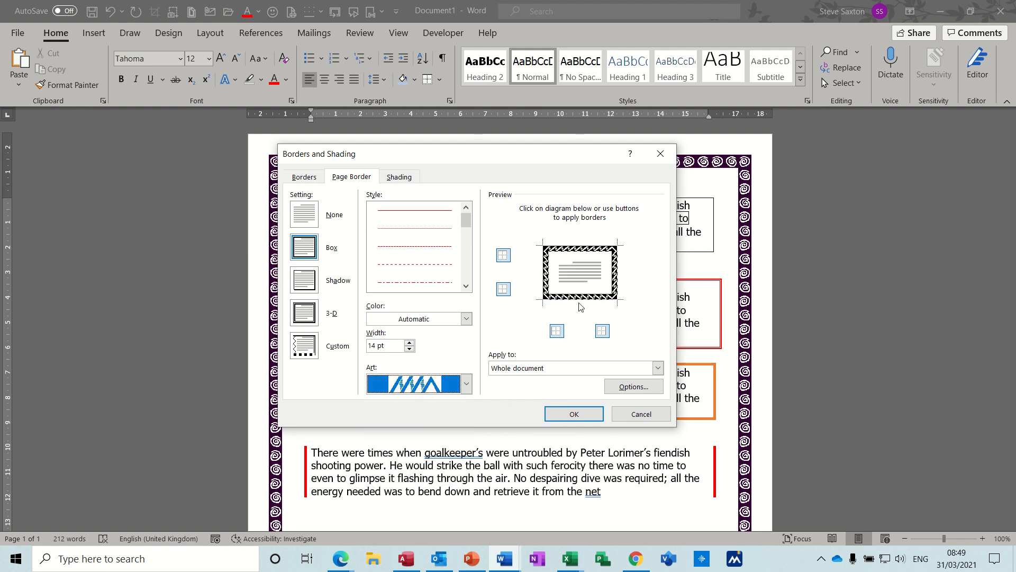
{"action": "left_click", "coordinate": [569, 414]}
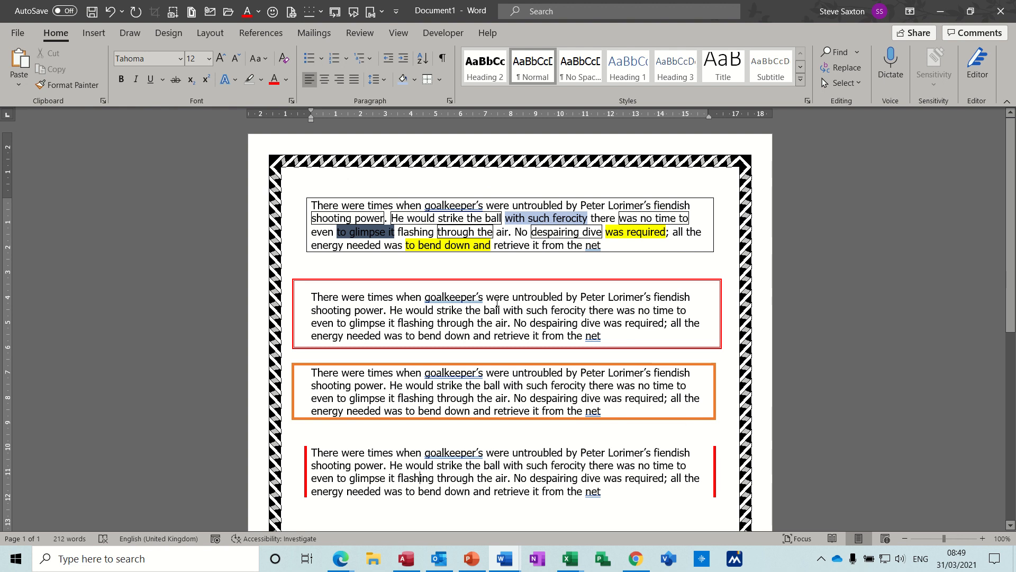
- Create a new blank document and set its page orientation to landscape
{"action": "key", "text": "ctrl+n"}
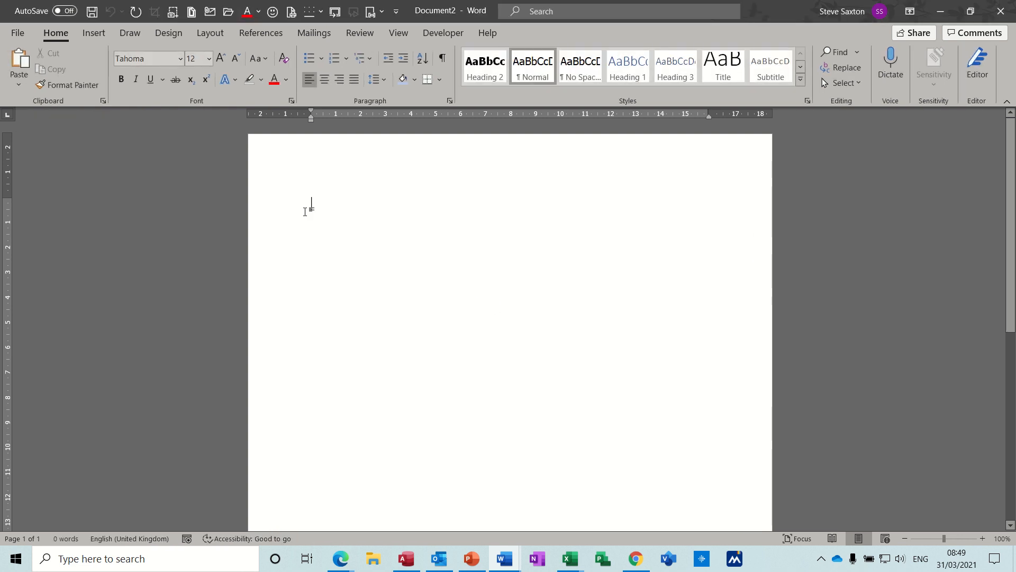
{"action": "left_click", "coordinate": [205, 35]}
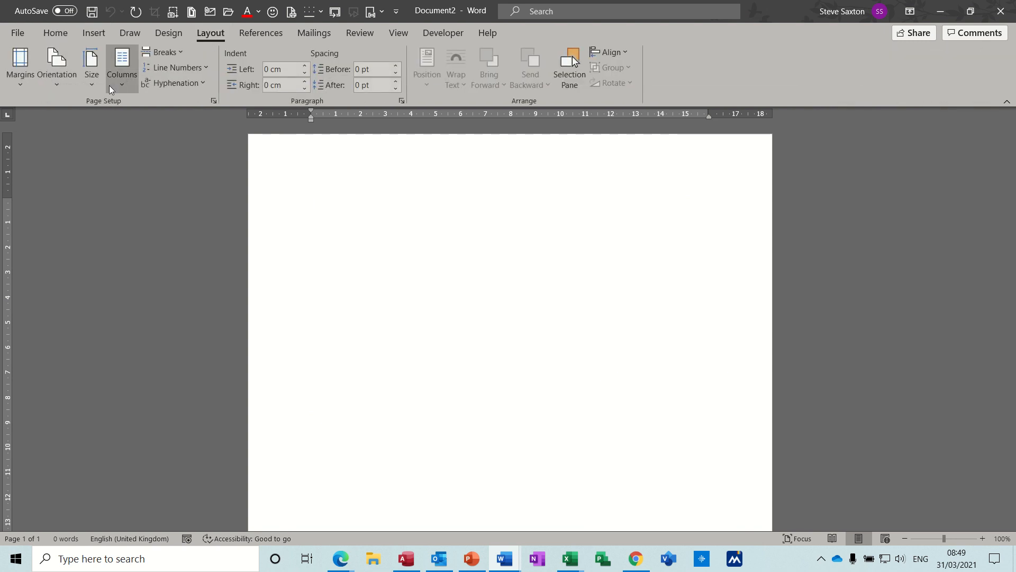
{"action": "left_click", "coordinate": [62, 84]}
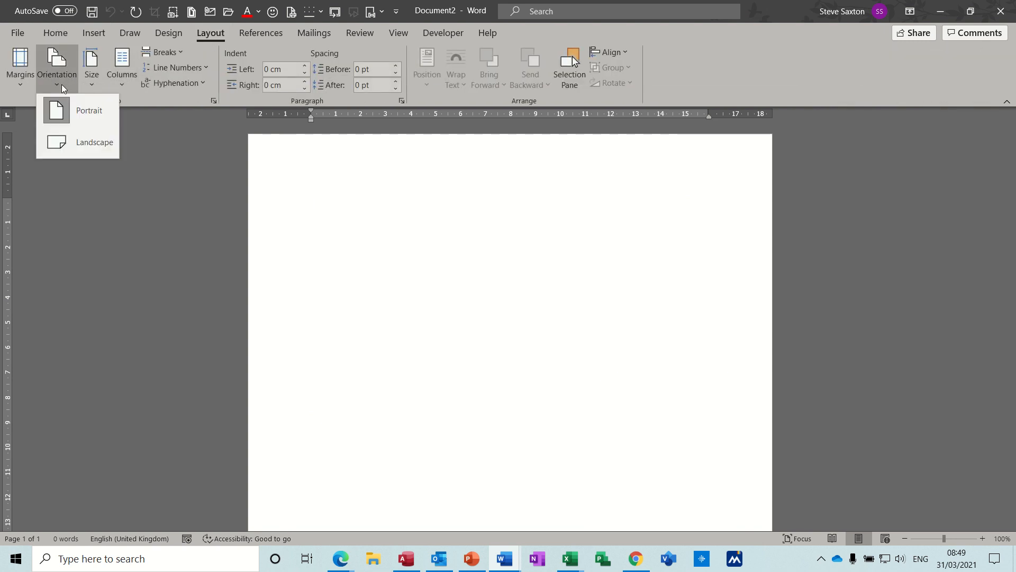
{"action": "left_click", "coordinate": [73, 142]}
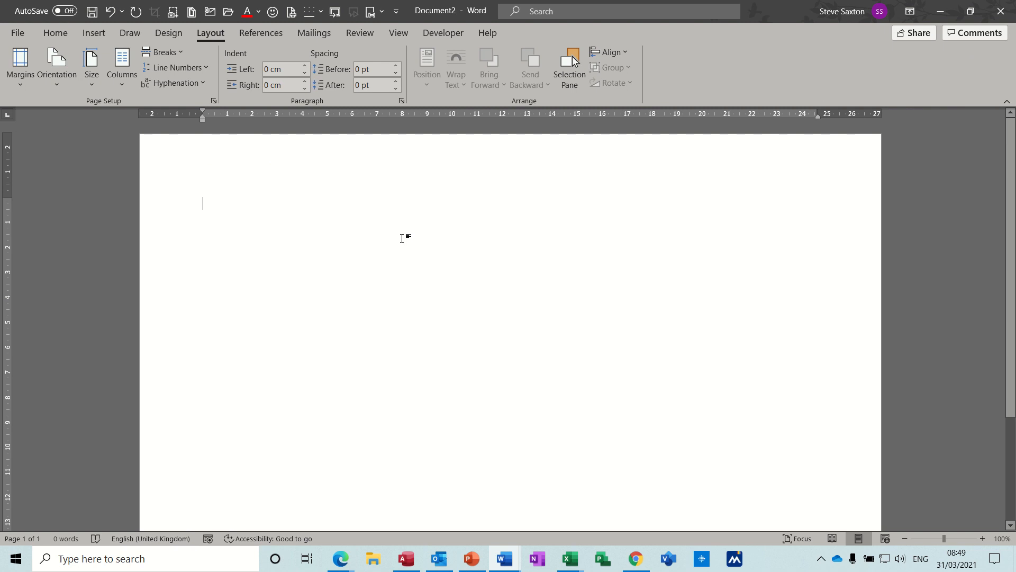
- Apply the cake slice art page border at 31 pt to the whole new document
{"action": "left_click", "coordinate": [904, 537]}
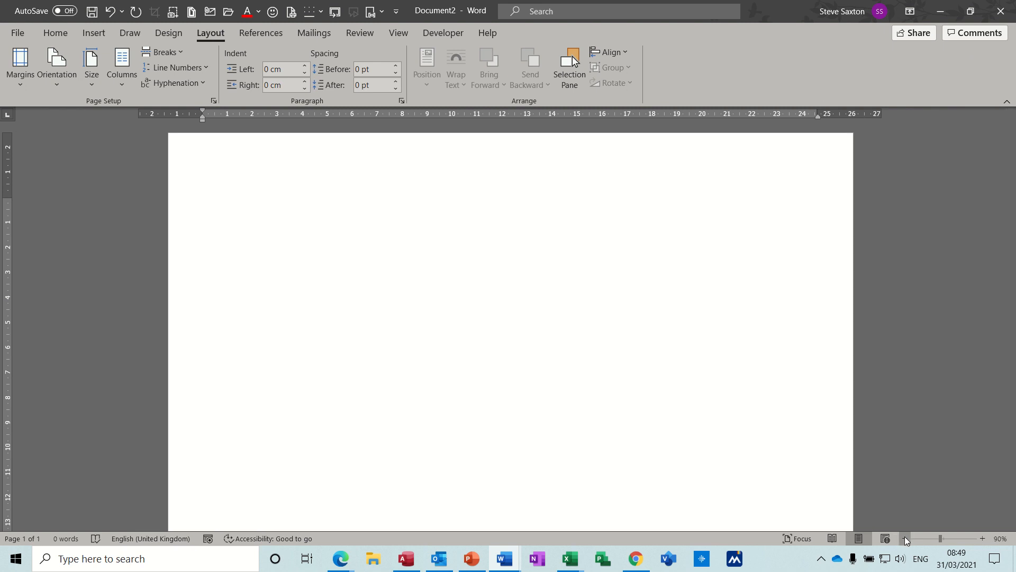
{"action": "left_click", "coordinate": [904, 536]}
{"action": "left_click", "coordinate": [904, 536]}
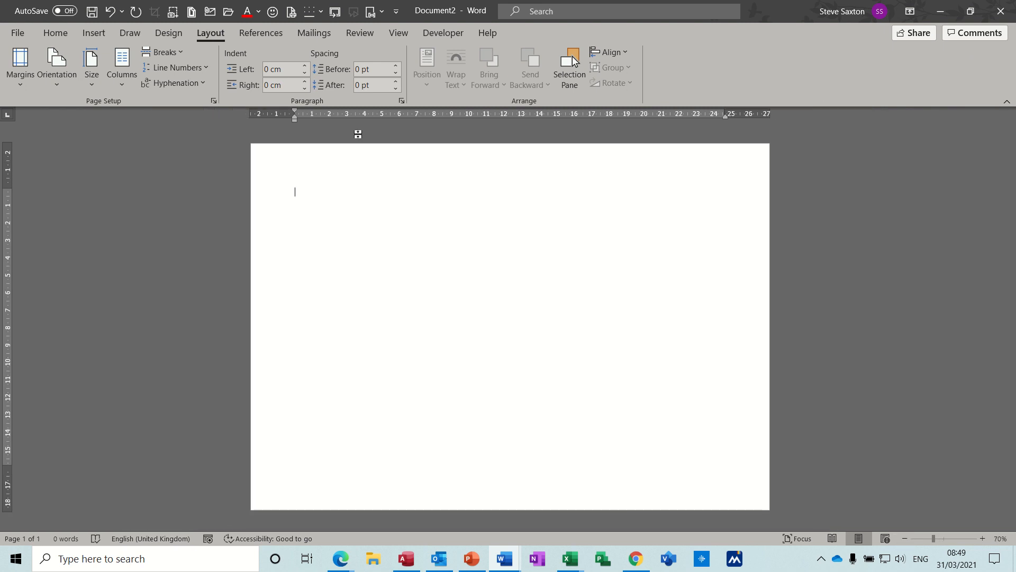
{"action": "left_click", "coordinate": [38, 32]}
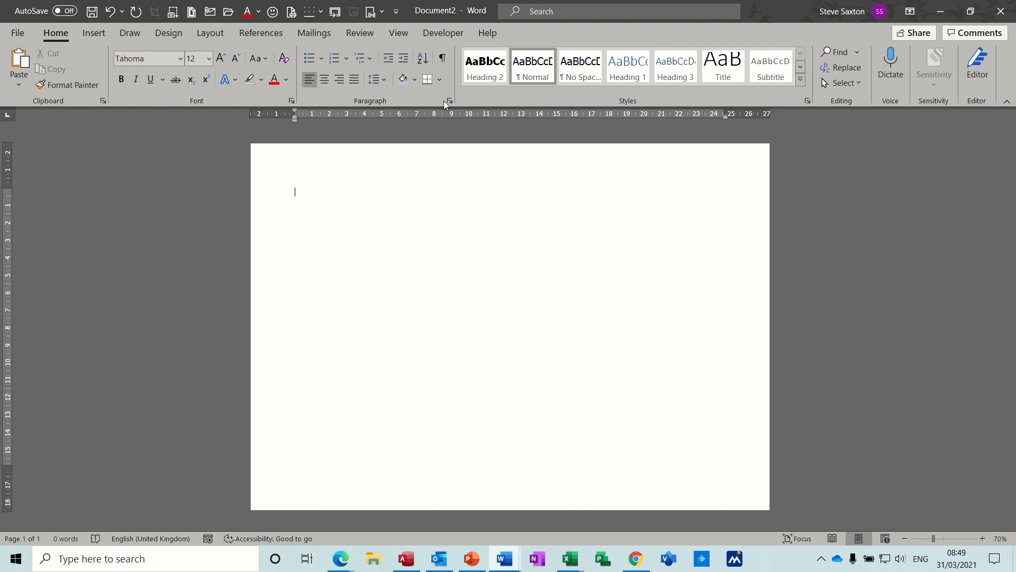
{"action": "left_click", "coordinate": [440, 78]}
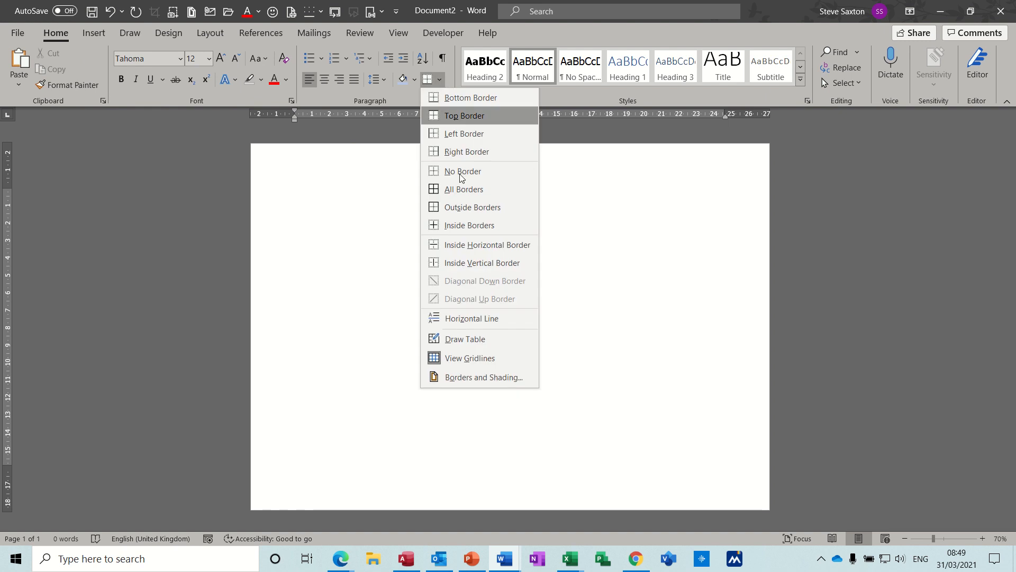
{"action": "left_click", "coordinate": [461, 377]}
{"action": "left_click", "coordinate": [353, 177]}
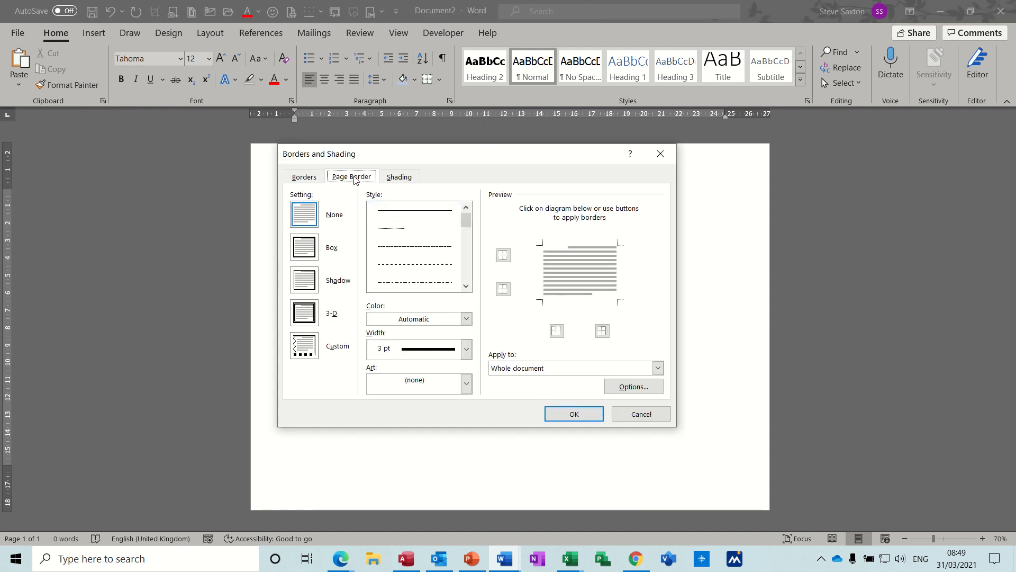
{"action": "left_click", "coordinate": [466, 383]}
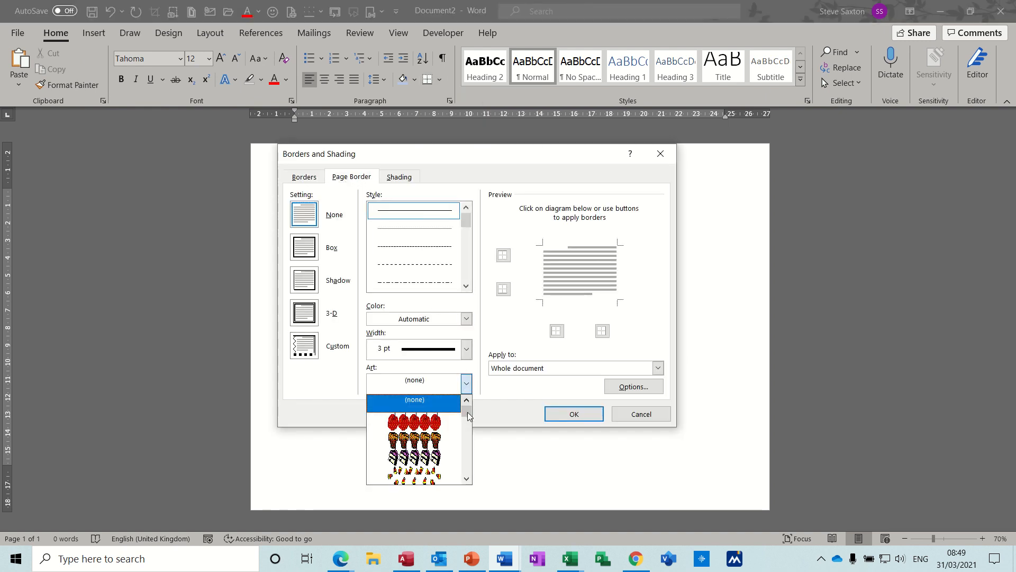
{"action": "left_click", "coordinate": [427, 458]}
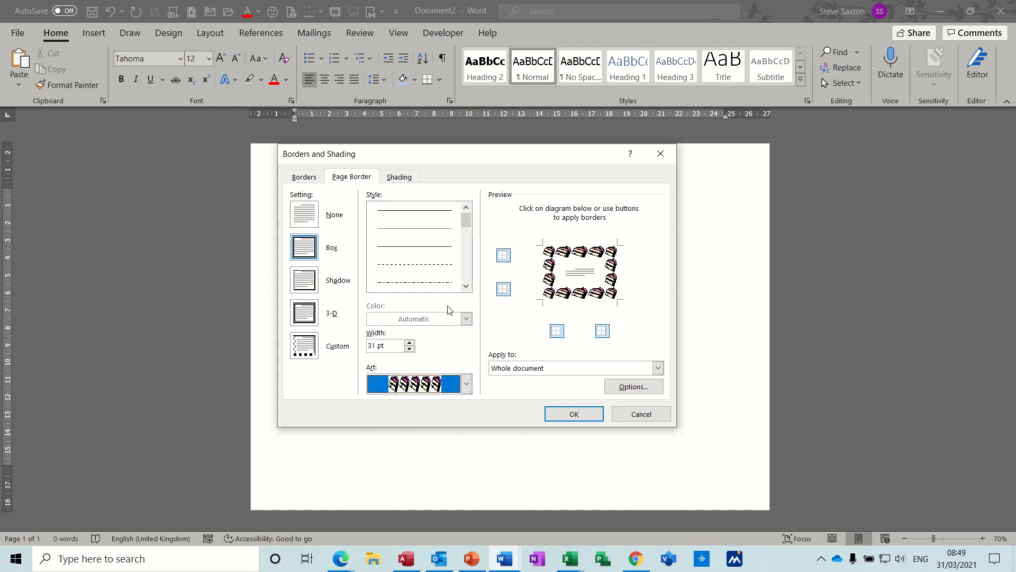
{"action": "left_click", "coordinate": [562, 415]}
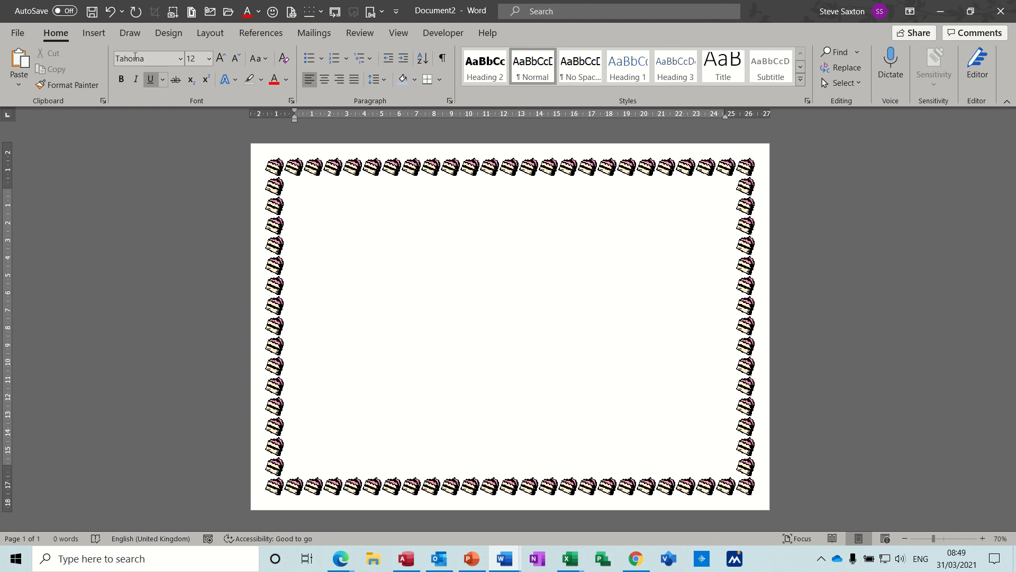
- Draw a text box about 5.2 cm high and 17.2 cm wide inside the cake border and enter "Cake" in it
{"action": "left_click", "coordinate": [93, 33]}
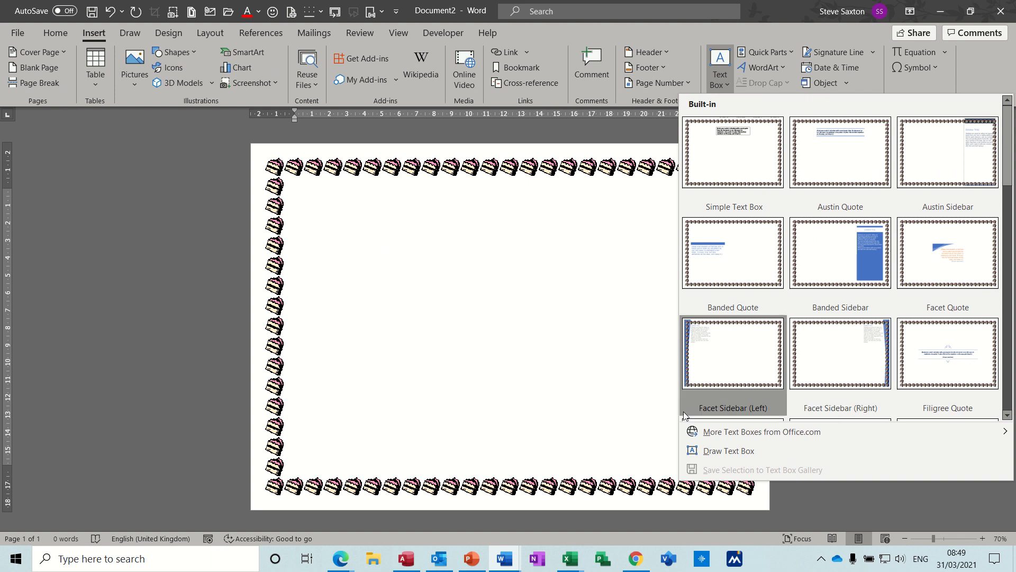
{"action": "left_click", "coordinate": [729, 450]}
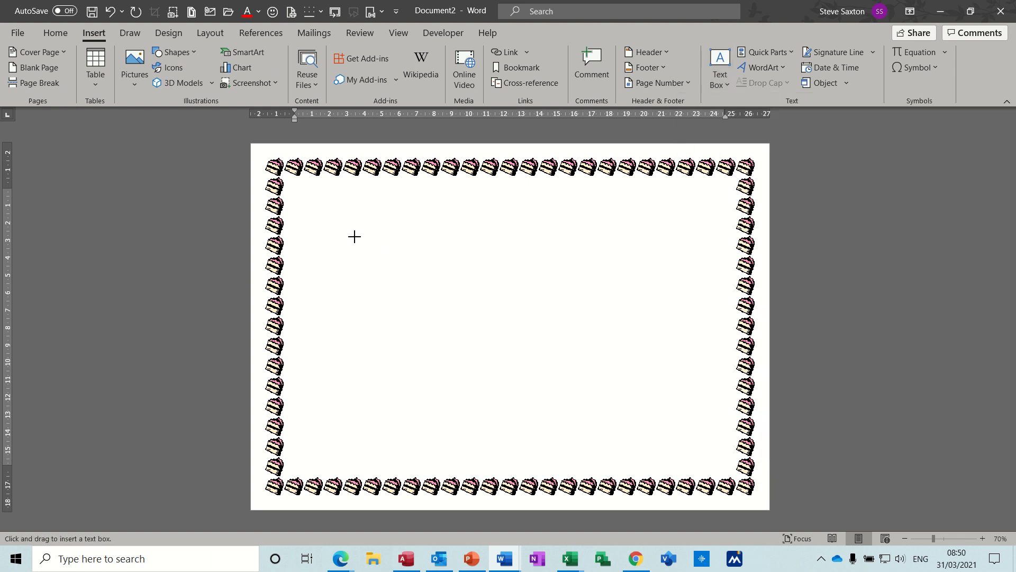
{"action": "left_click_drag", "start_coordinate": [344, 243], "coordinate": [646, 334]}
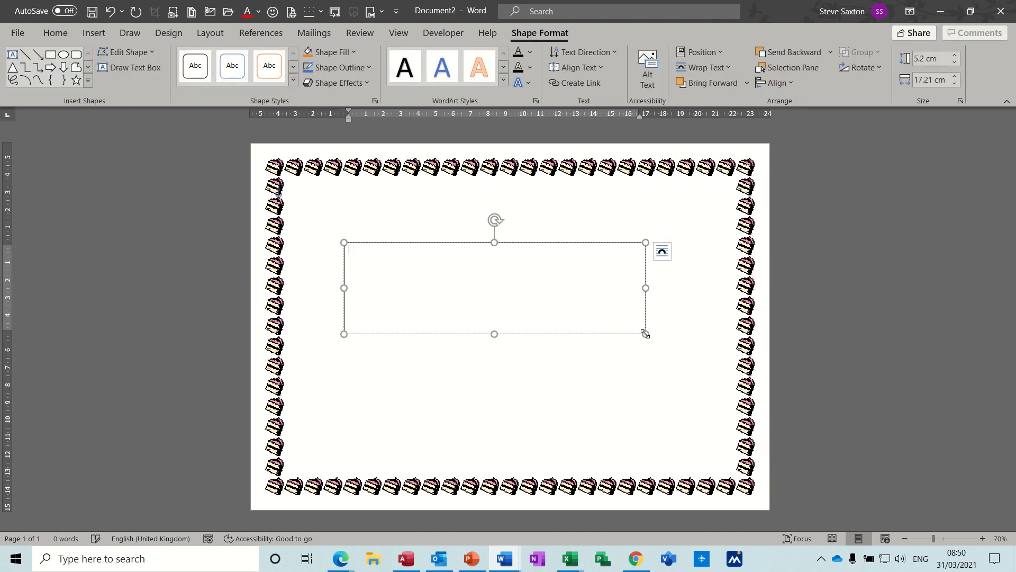
{"action": "type", "text": "Cake"}
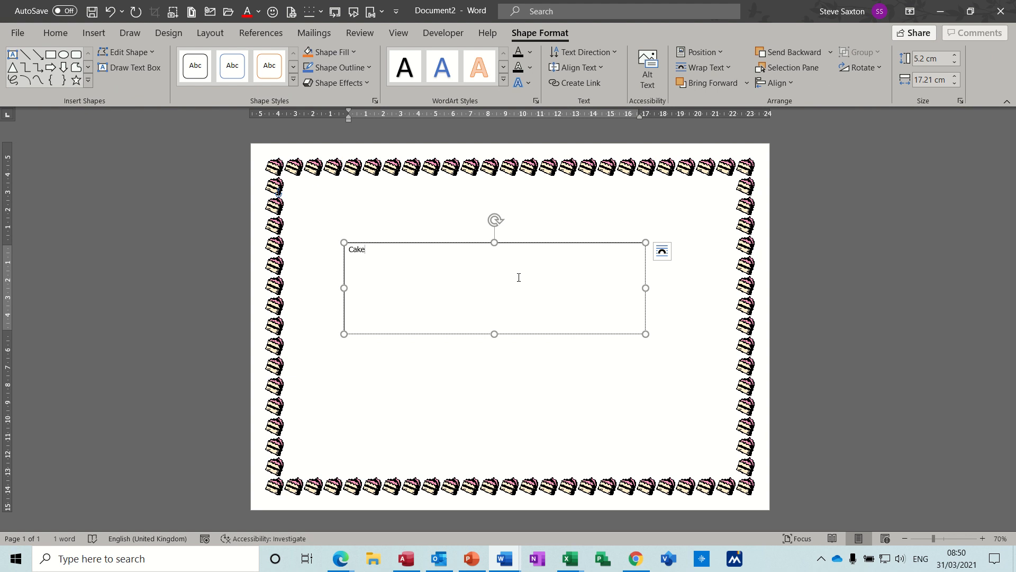
- Enlarge the word "Cake" to a large title size and centre it within the text box
{"action": "left_click_drag", "start_coordinate": [364, 253], "coordinate": [348, 255]}
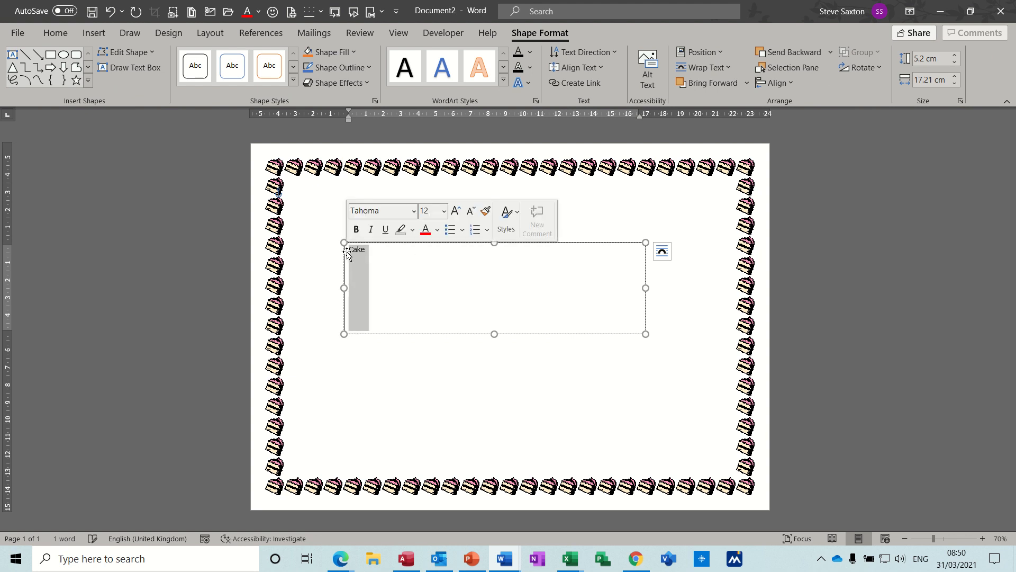
{"action": "key", "text": "ctrl+bracketright"}
{"action": "key", "text": "ctrl+bracketright"}
{"action": "key", "text": "ctrl+bracketright"}
{"action": "key", "text": "ctrl+bracketright"}
{"action": "key", "text": "ctrl+bracketright"}
{"action": "key", "text": "ctrl+bracketright"}
{"action": "key", "text": "ctrl+bracketright"}
{"action": "key", "text": "ctrl+bracketright"}
{"action": "key", "text": "ctrl+bracketright"}
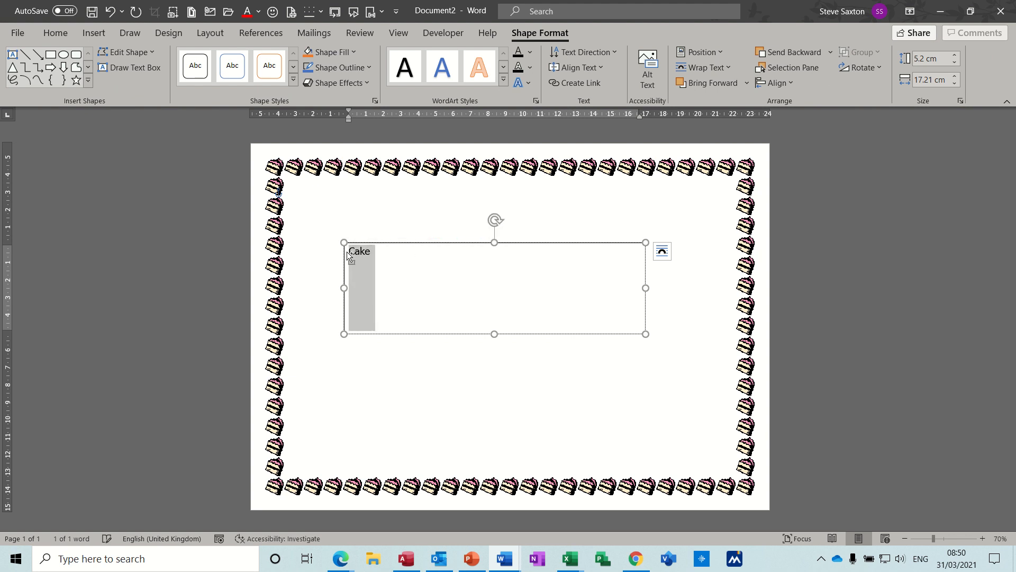
{"action": "key", "text": "ctrl+bracketright"}
{"action": "key", "text": "ctrl+bracketright"}
{"action": "key", "text": "ctrl+bracketright"}
{"action": "key", "text": "ctrl+bracketright"}
{"action": "key", "text": "ctrl+bracketright"}
{"action": "key", "text": "ctrl+bracketright"}
{"action": "key", "text": "ctrl+bracketright"}
{"action": "key", "text": "ctrl+bracketright"}
{"action": "key", "text": "ctrl+bracketright"}
{"action": "key", "text": "ctrl+bracketright"}
{"action": "key", "text": "ctrl+bracketright"}
{"action": "key", "text": "ctrl+bracketright"}
{"action": "key", "text": "ctrl+bracketright"}
{"action": "key", "text": "ctrl+bracketright"}
{"action": "key", "text": "ctrl+bracketright"}
{"action": "key", "text": "ctrl+bracketright"}
{"action": "key", "text": "ctrl+bracketright"}
{"action": "key", "text": "ctrl+bracketright"}
{"action": "key", "text": "ctrl+bracketright"}
{"action": "key", "text": "ctrl+bracketright"}
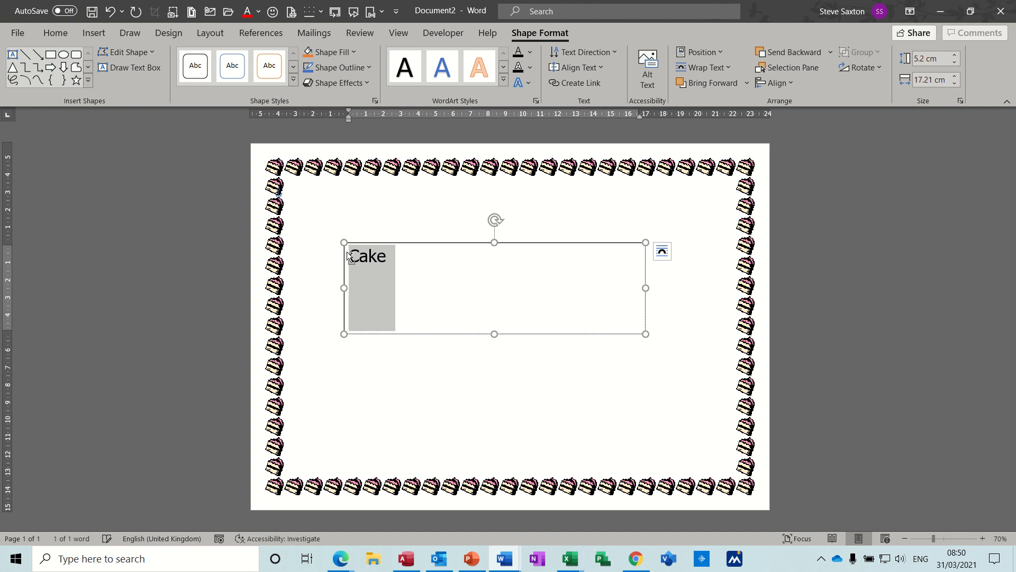
{"action": "key", "text": "ctrl+bracketright"}
{"action": "key", "text": "ctrl+bracketright"}
{"action": "key", "text": "ctrl+bracketright"}
{"action": "key", "text": "ctrl+bracketright"}
{"action": "key", "text": "ctrl+bracketright"}
{"action": "key", "text": "ctrl+bracketright"}
{"action": "key", "text": "ctrl+bracketright"}
{"action": "key", "text": "ctrl+bracketright"}
{"action": "key", "text": "ctrl+bracketright"}
{"action": "key", "text": "ctrl+bracketright"}
{"action": "key", "text": "ctrl+bracketright"}
{"action": "key", "text": "ctrl+bracketright"}
{"action": "key", "text": "ctrl+bracketright"}
{"action": "key", "text": "ctrl+bracketright"}
{"action": "key", "text": "ctrl+bracketright"}
{"action": "key", "text": "ctrl+bracketright"}
{"action": "key", "text": "ctrl+bracketright"}
{"action": "key", "text": "ctrl+bracketright"}
{"action": "key", "text": "ctrl+bracketright"}
{"action": "key", "text": "ctrl+bracketright"}
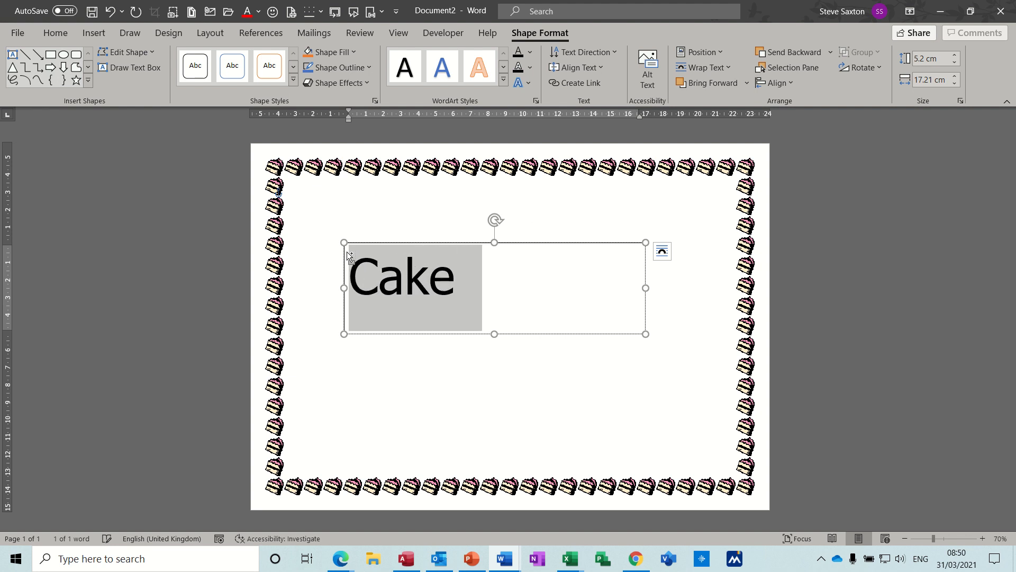
{"action": "key", "text": "ctrl+e"}
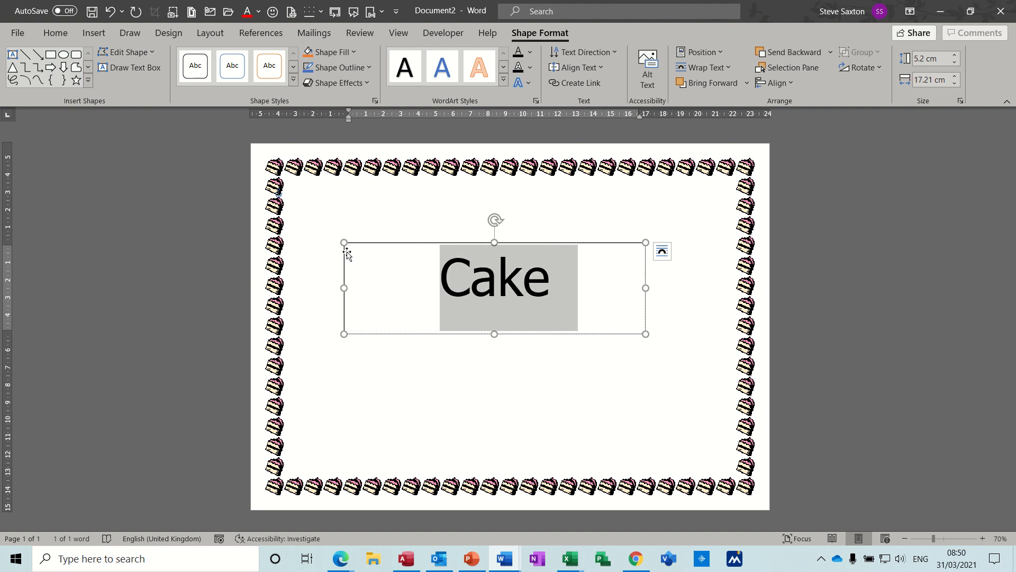
- Remove the outline from the "Cake" text box
{"action": "left_click", "coordinate": [422, 244]}
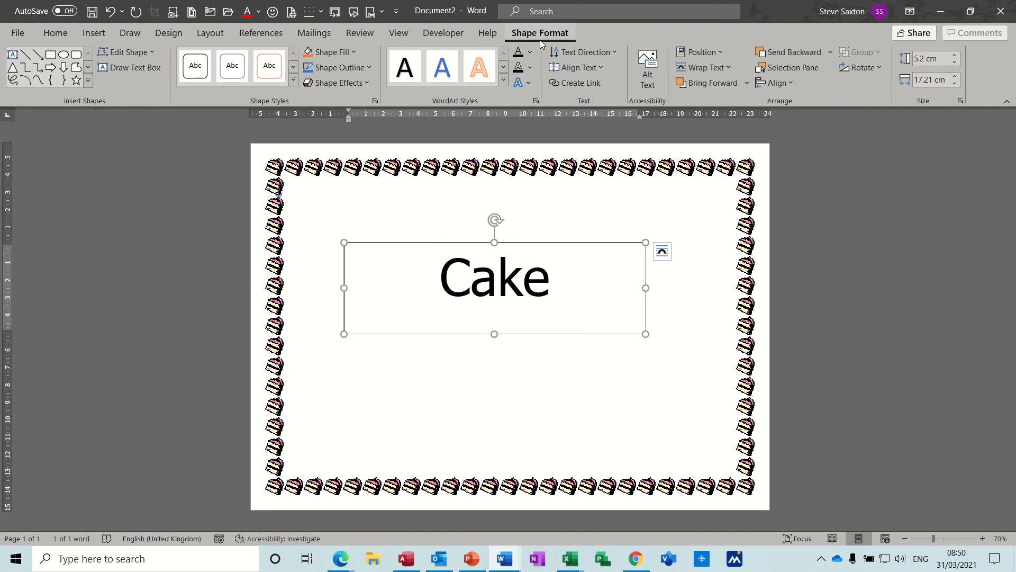
{"action": "left_click", "coordinate": [370, 67]}
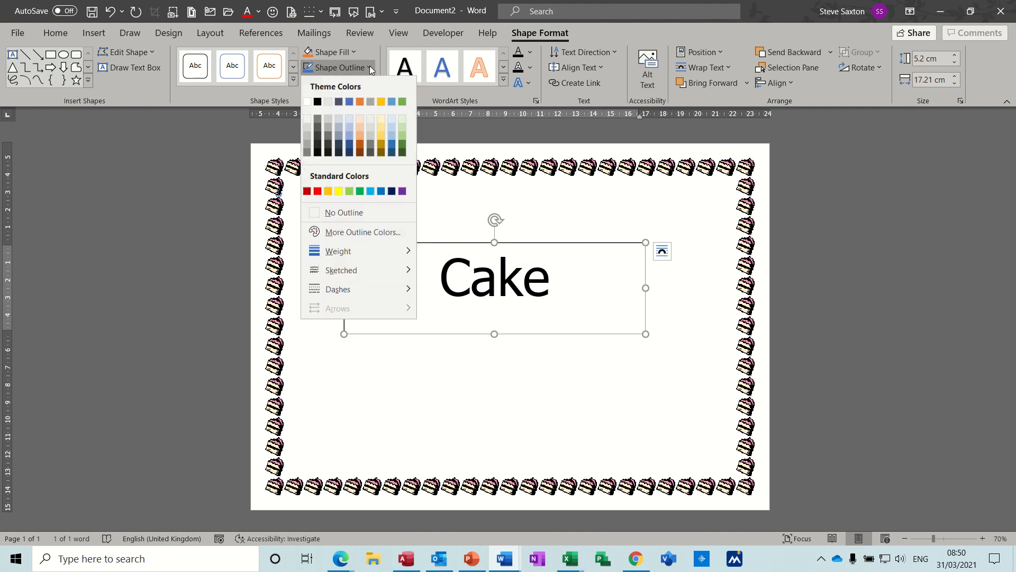
{"action": "left_click", "coordinate": [339, 212]}
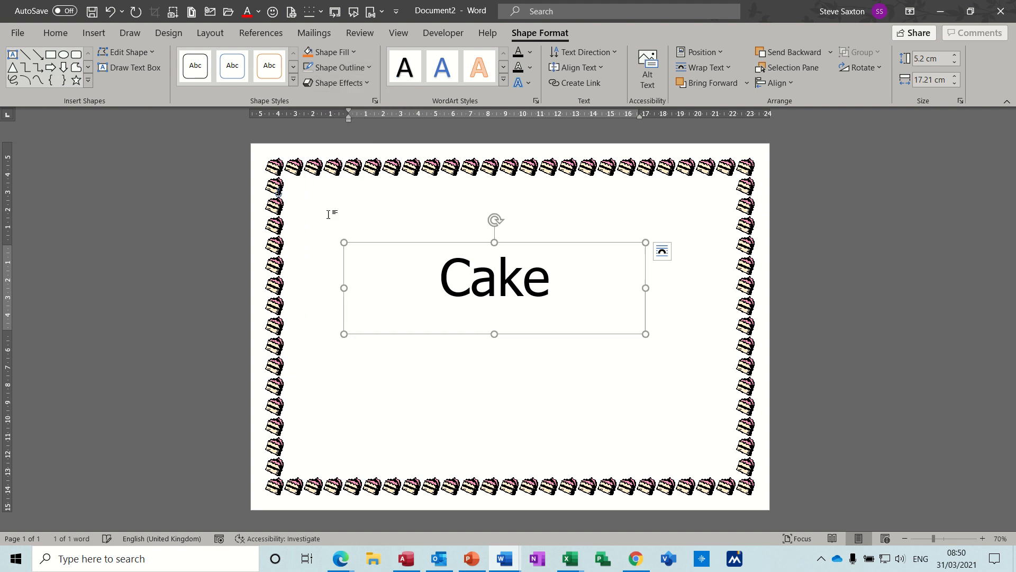
{"action": "left_click", "coordinate": [432, 357]}
- Move the "Cake" text box to about the middle of the bordered page and deselect it
{"action": "left_click", "coordinate": [492, 291]}
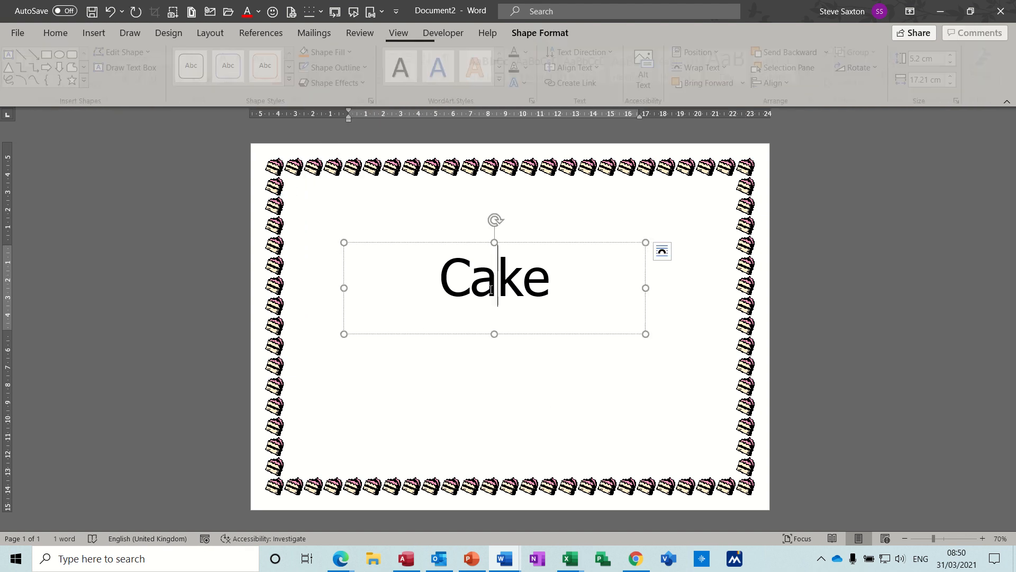
{"action": "left_click", "coordinate": [466, 249]}
{"action": "left_click_drag", "start_coordinate": [466, 250], "coordinate": [479, 282]}
{"action": "left_click", "coordinate": [454, 235]}
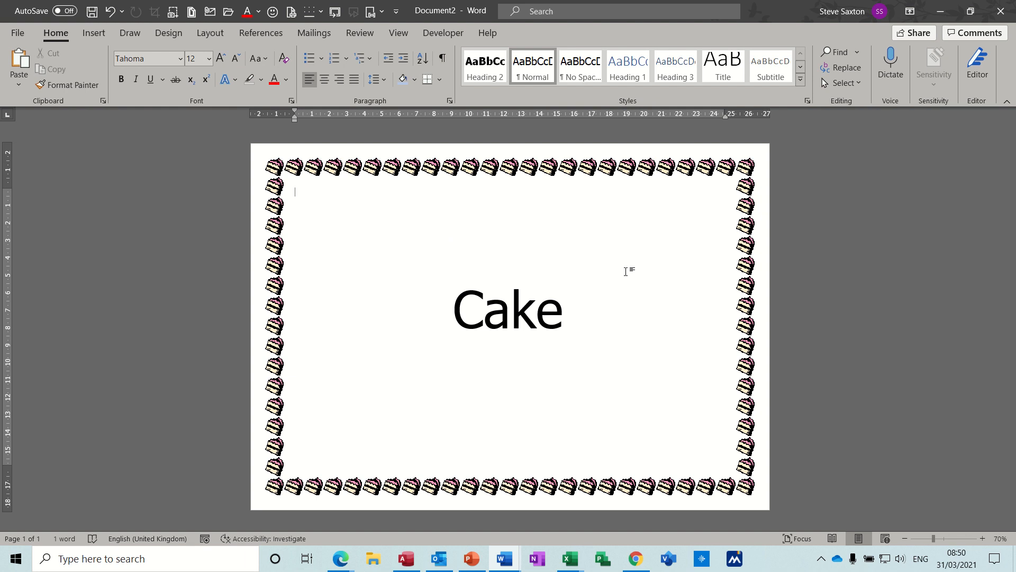
- Close the cake sign document without saving it
{"action": "key", "text": "ctrl+w"}
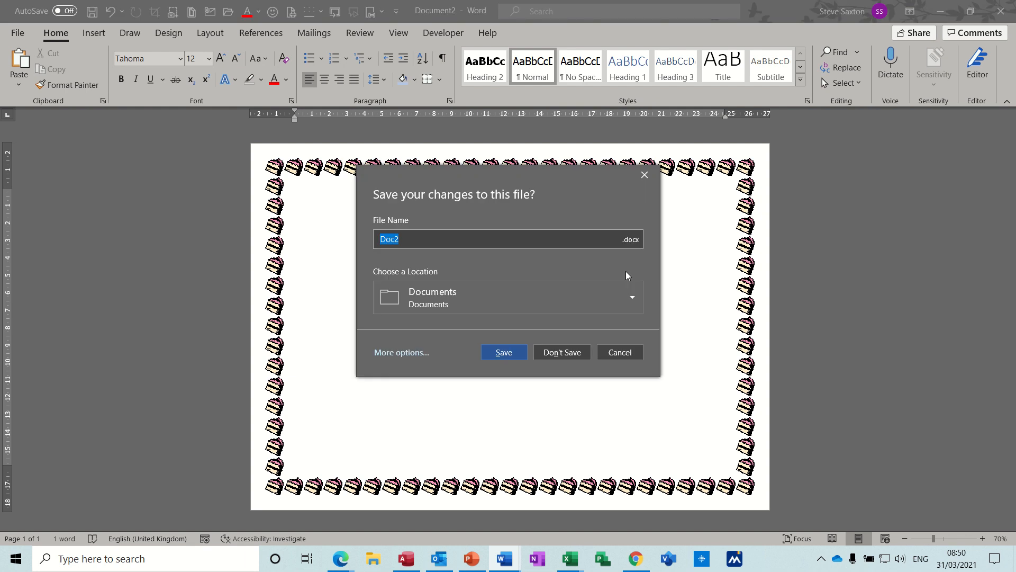
{"action": "left_click", "coordinate": [561, 352]}
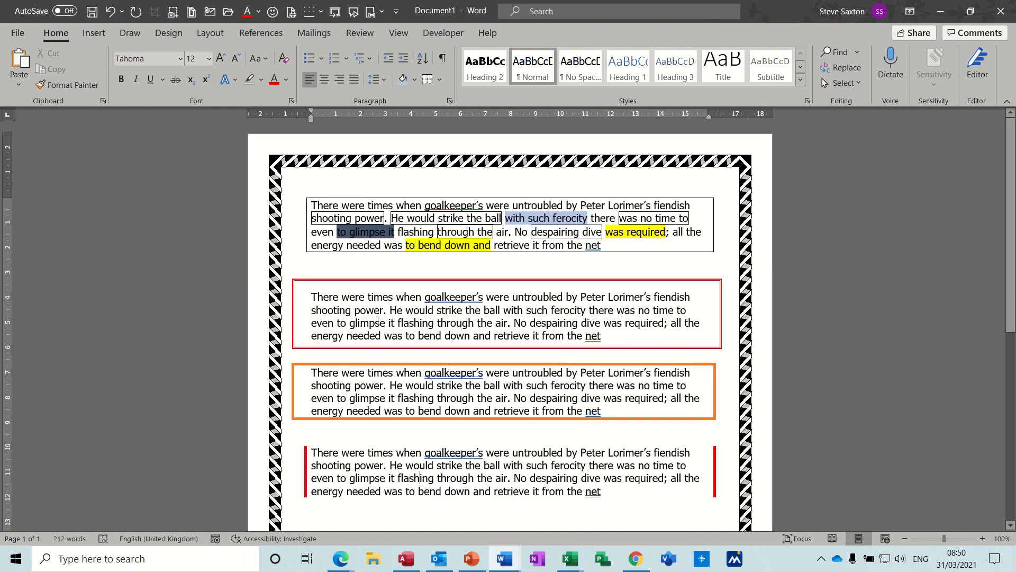
- Insert "intro" after "Th" in the first word of the paragraph with red side borders
{"action": "left_click", "coordinate": [318, 468]}
{"action": "left_click", "coordinate": [651, 501]}
{"action": "left_click", "coordinate": [324, 453]}
{"action": "type", "text": "intro"}
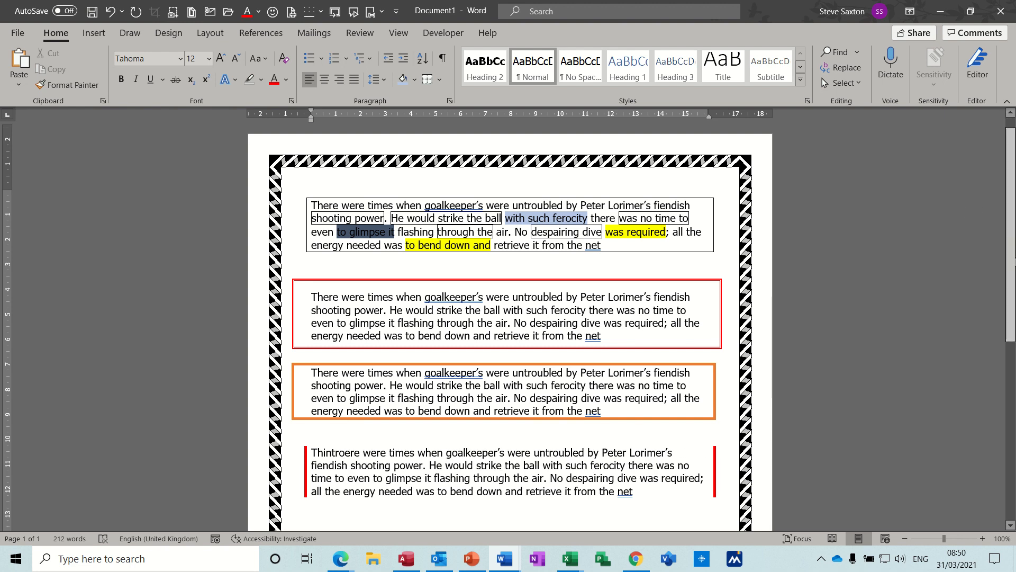
- Insert the "intro" AutoText paragraph below the paragraph with red side borders and shade it light blue
{"action": "scroll", "coordinate": [986, 208], "scroll_direction": "down", "scroll_amount": 5}
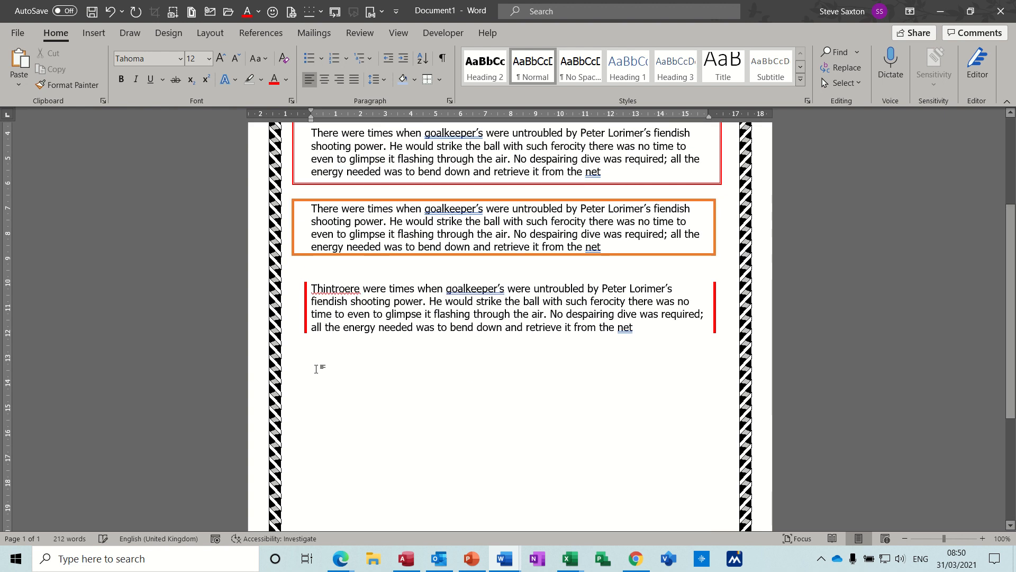
{"action": "type", "text": "intro"}
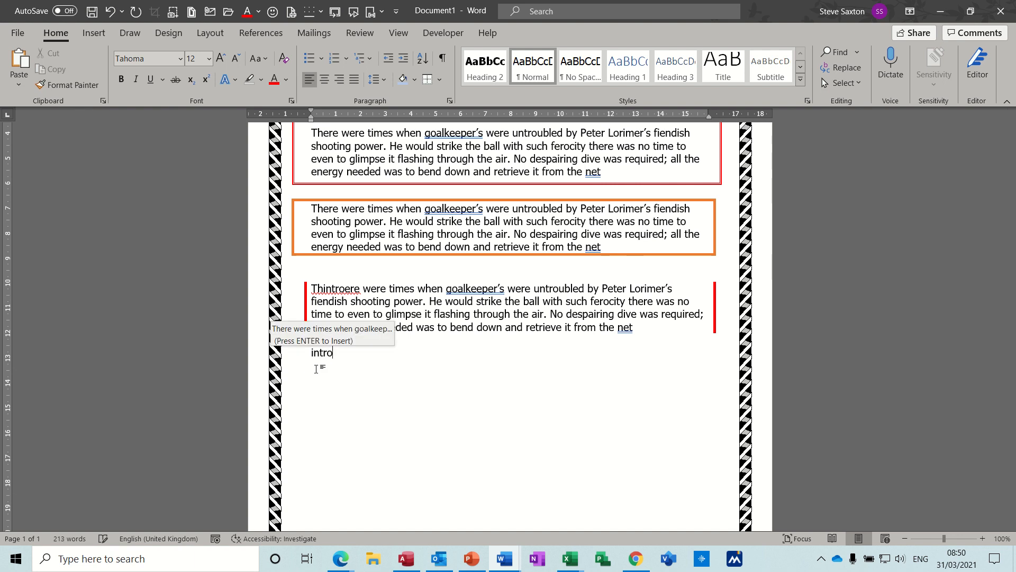
{"action": "key", "text": "Return"}
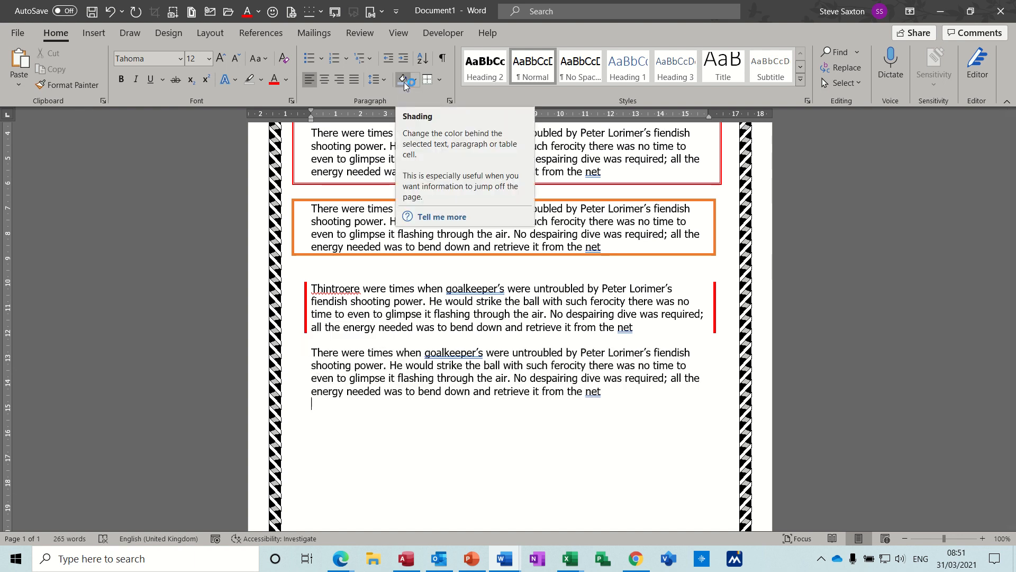
{"action": "left_click", "coordinate": [346, 378]}
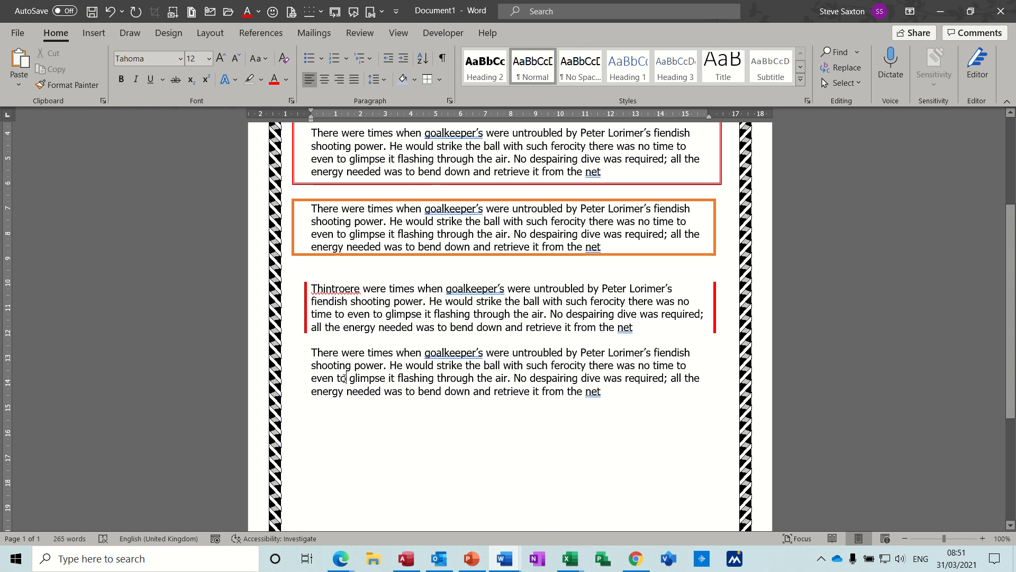
{"action": "left_click", "coordinate": [401, 82]}
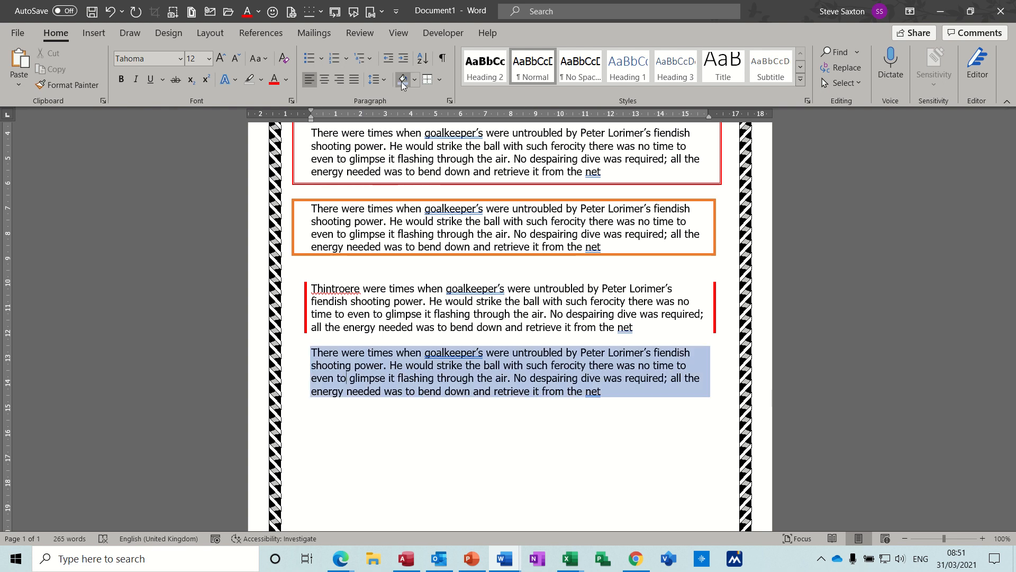
- Set the newly inserted paragraph's fill to gold in the Borders and Shading settings
{"action": "left_click", "coordinate": [441, 82]}
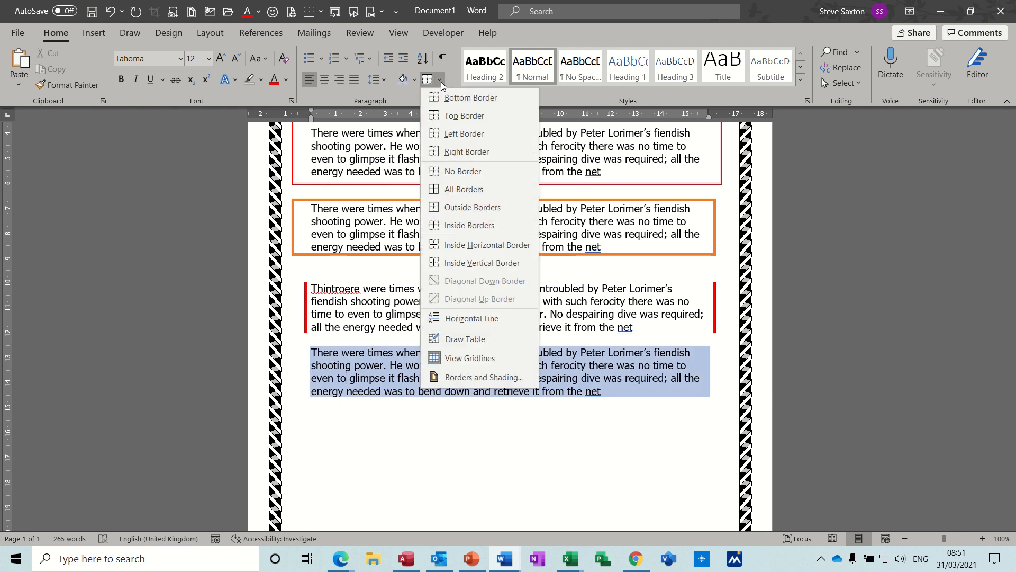
{"action": "left_click", "coordinate": [476, 376]}
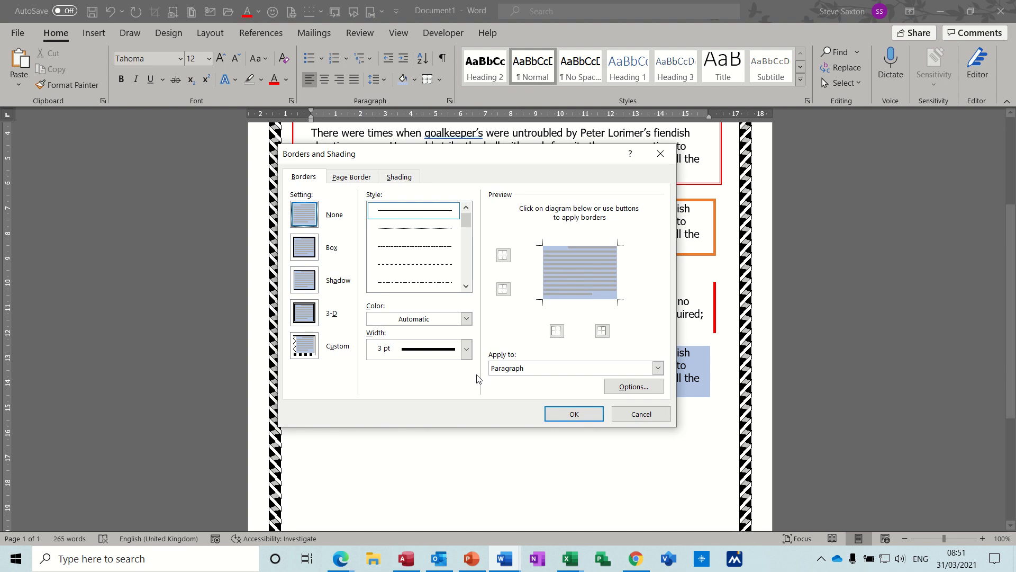
{"action": "left_click", "coordinate": [400, 177]}
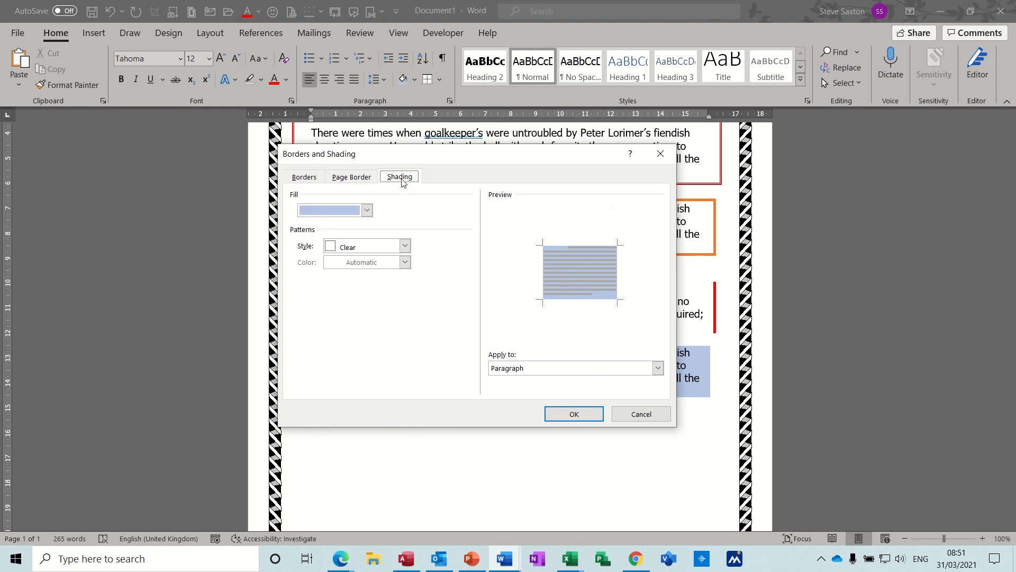
{"action": "left_click", "coordinate": [367, 211]}
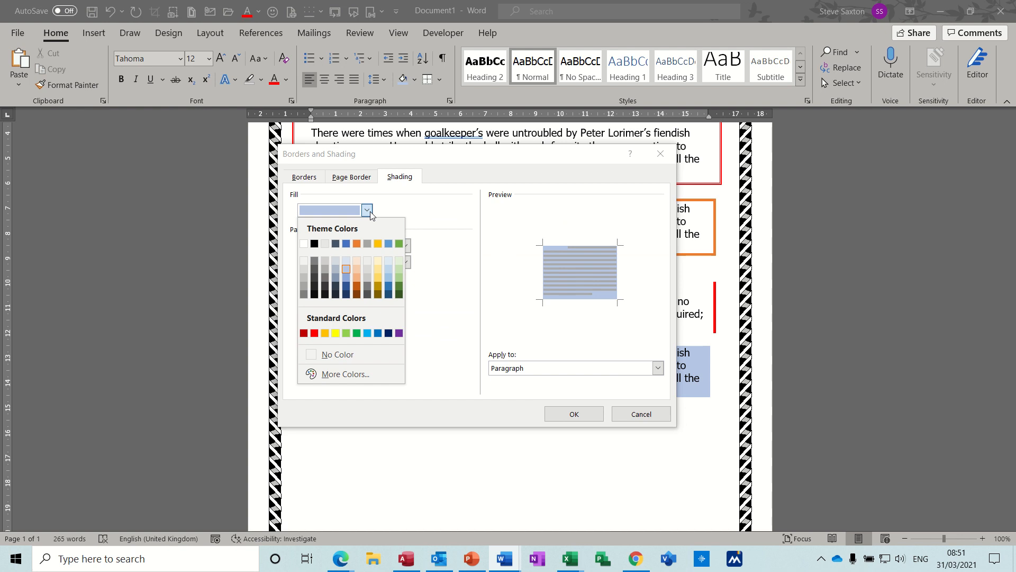
{"action": "left_click", "coordinate": [378, 244]}
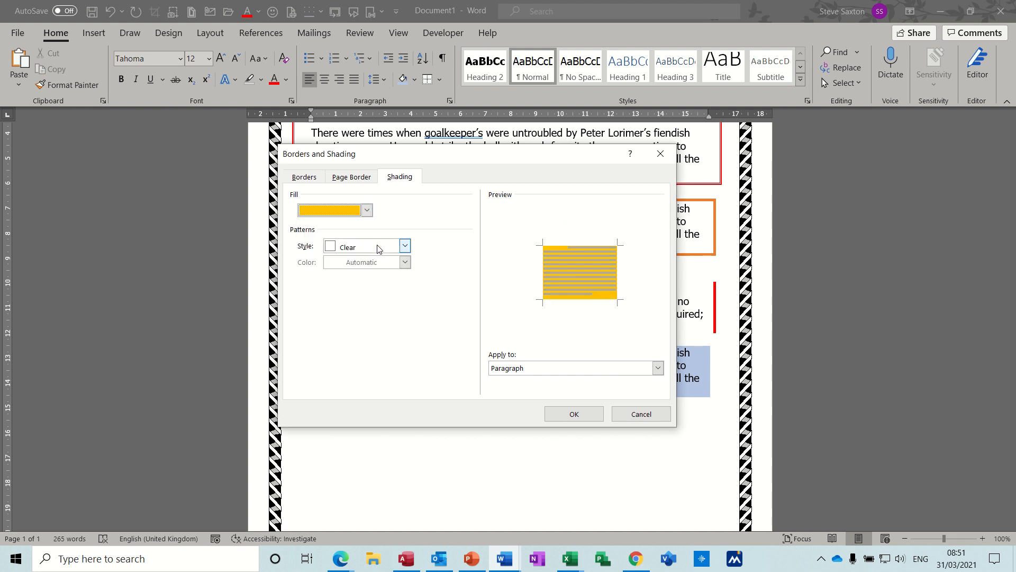
- Add a 50% pattern in blue over the gold fill and apply the shading to the paragraph
{"action": "left_click", "coordinate": [405, 248]}
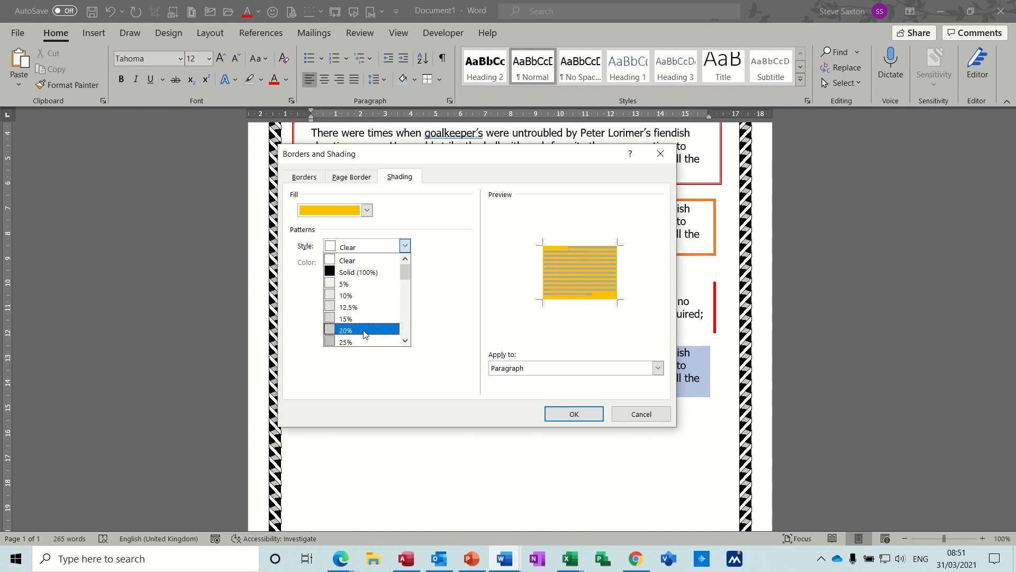
{"action": "left_click", "coordinate": [406, 342]}
{"action": "left_click", "coordinate": [406, 342]}
{"action": "left_click", "coordinate": [406, 341]}
{"action": "left_click", "coordinate": [405, 341]}
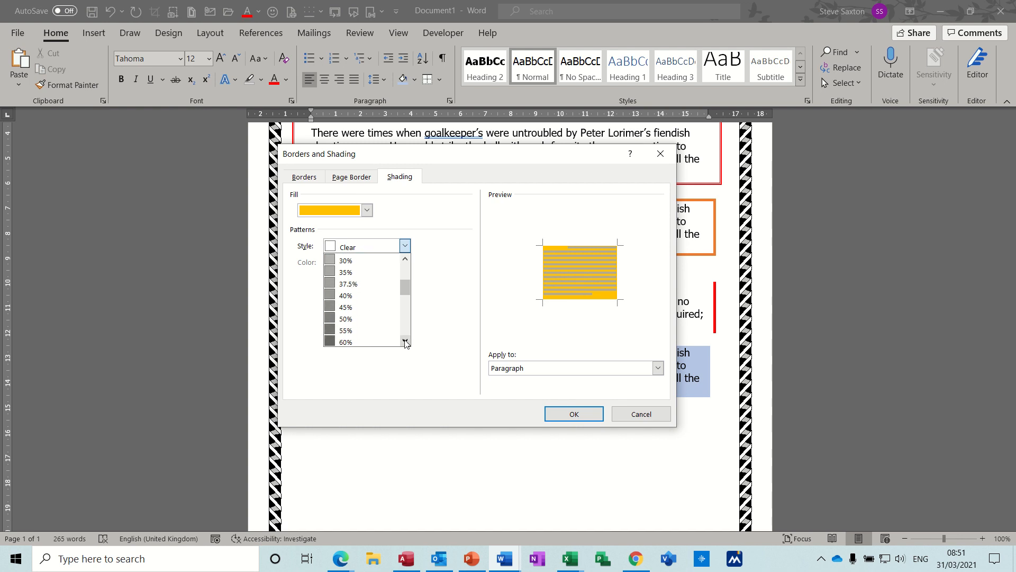
{"action": "left_click", "coordinate": [354, 319]}
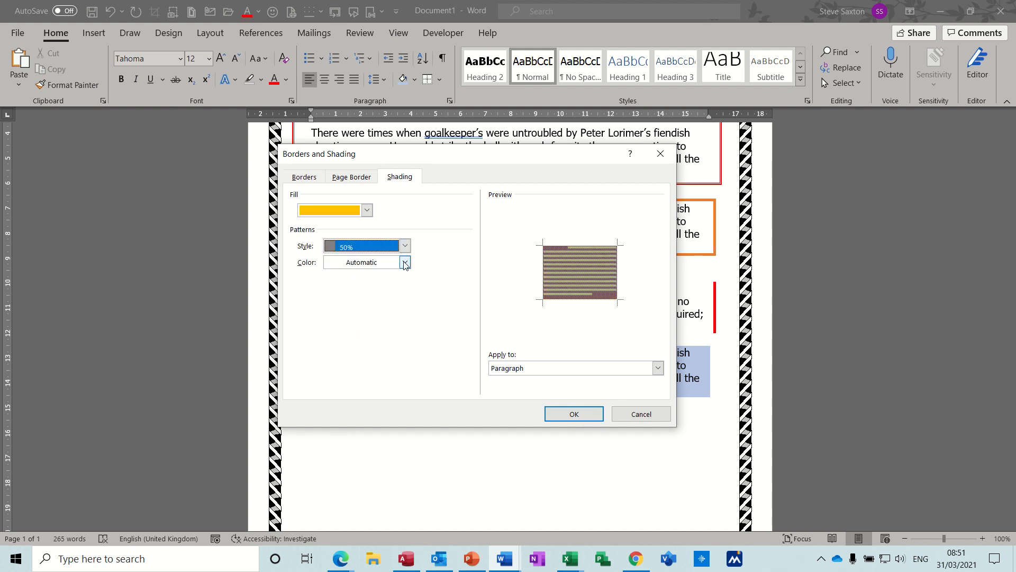
{"action": "left_click", "coordinate": [405, 262]}
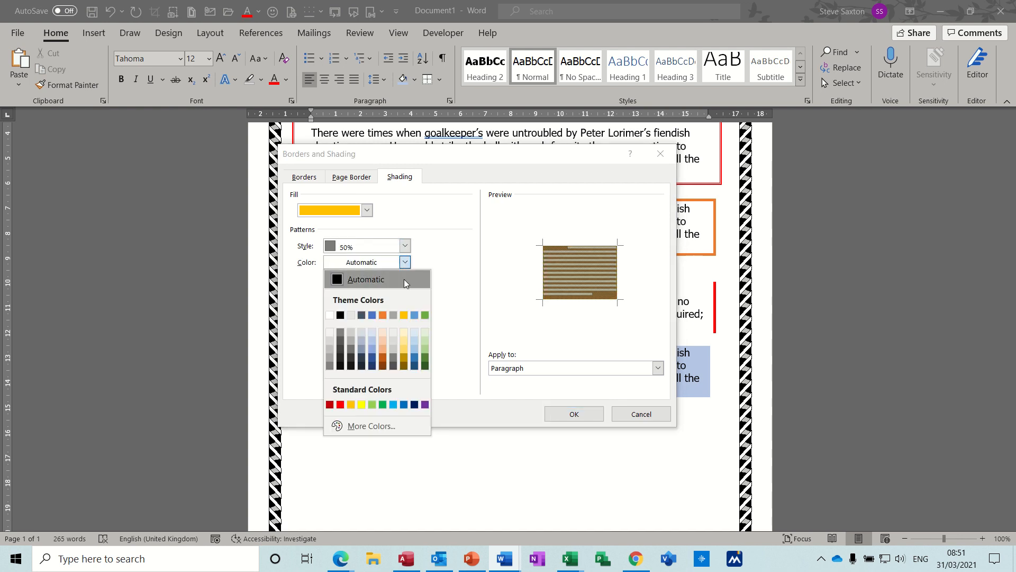
{"action": "left_click", "coordinate": [371, 316]}
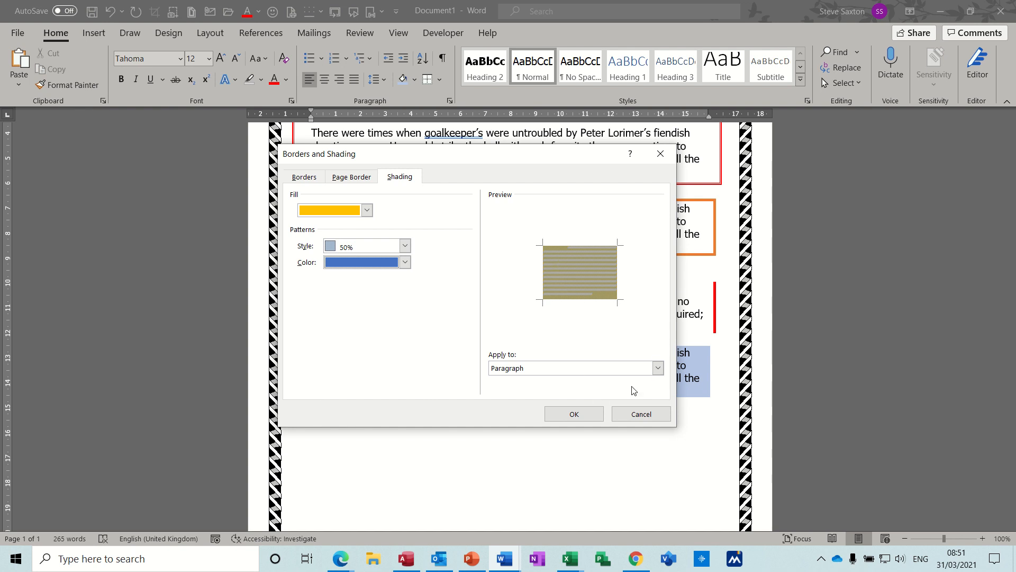
{"action": "left_click", "coordinate": [658, 368]}
{"action": "left_click", "coordinate": [659, 369]}
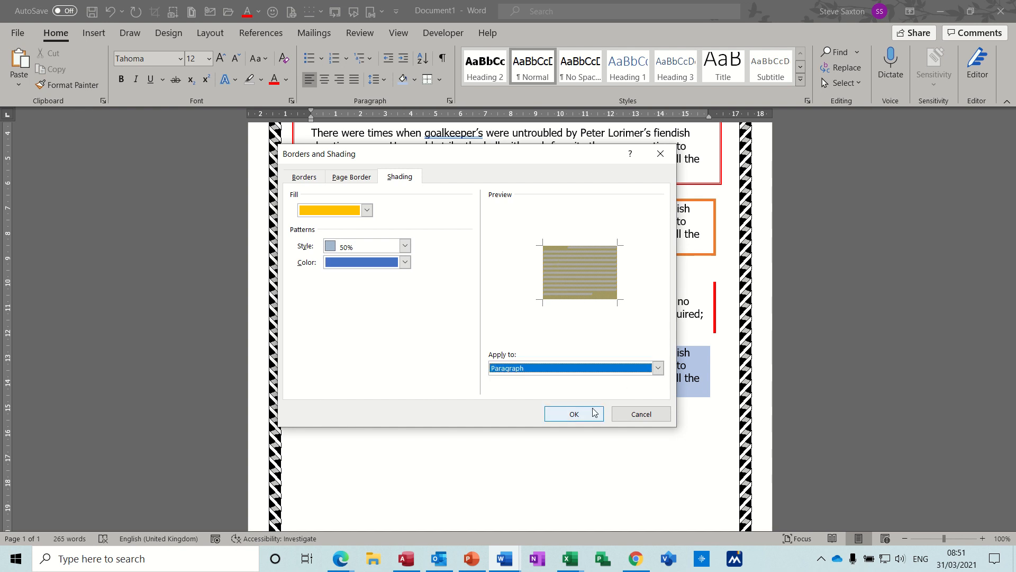
{"action": "left_click", "coordinate": [576, 416]}
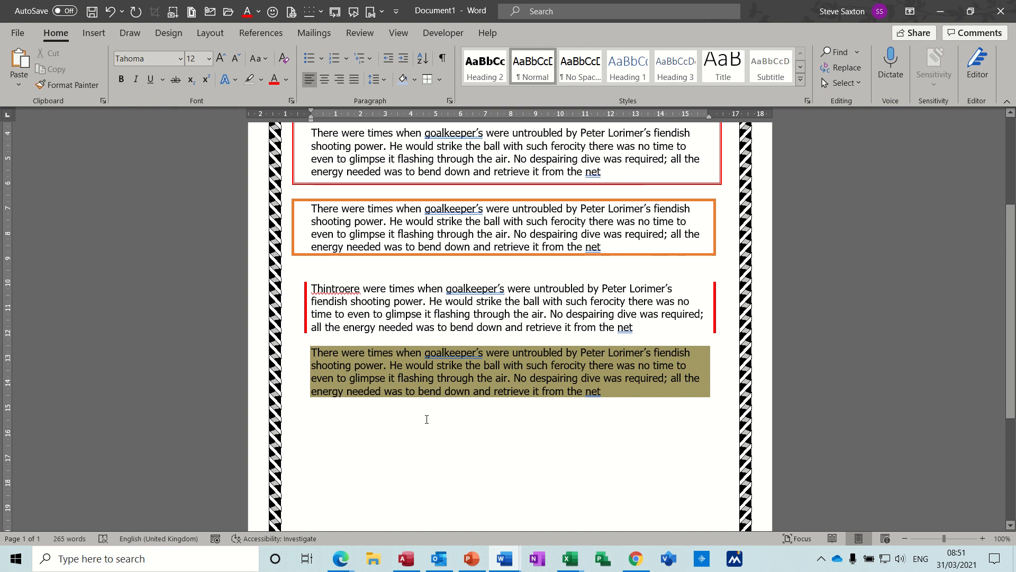
- Insert another "intro" AutoText paragraph below the shaded paragraph
{"action": "left_click", "coordinate": [362, 404]}
{"action": "type", "text": "intrp"}
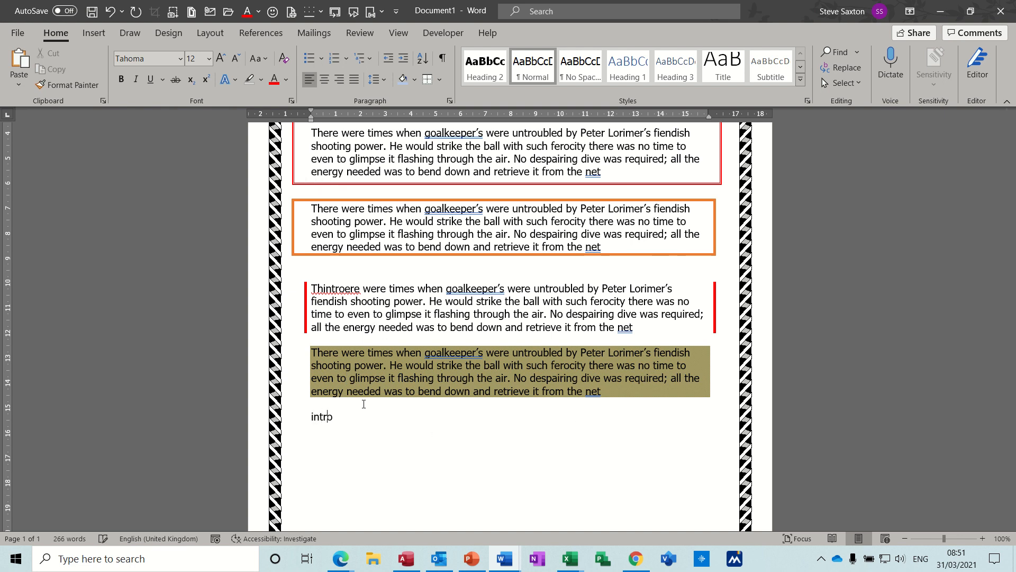
{"action": "key", "text": "Return"}
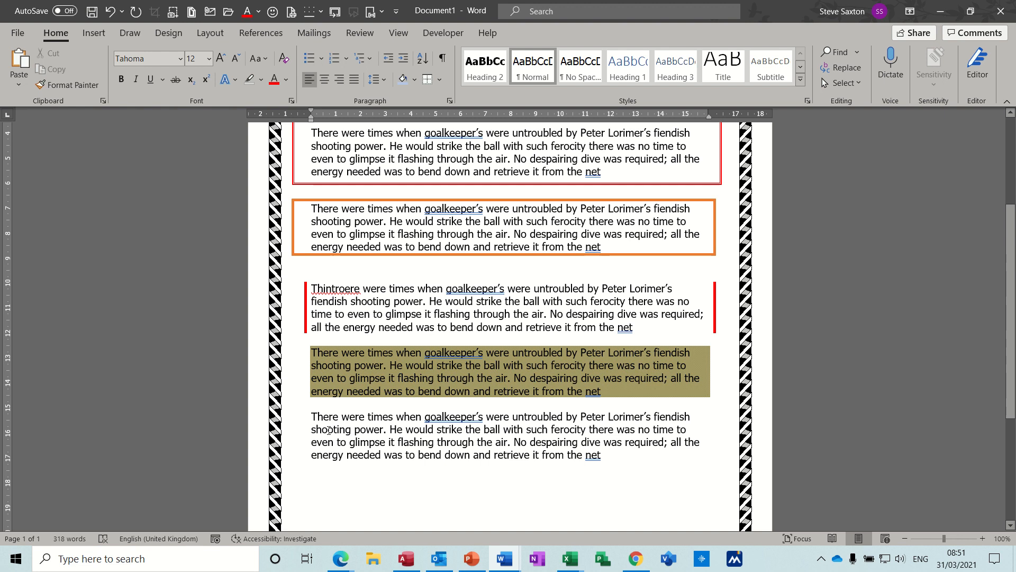
- Examine the standard and custom colours available for shading the last paragraph
{"action": "left_click", "coordinate": [336, 429]}
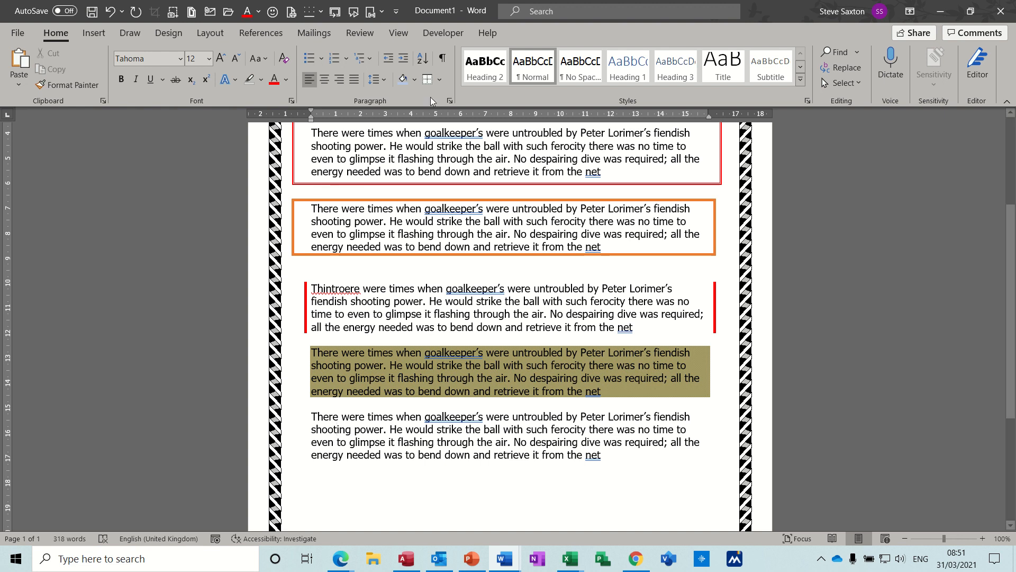
{"action": "left_click", "coordinate": [413, 81]}
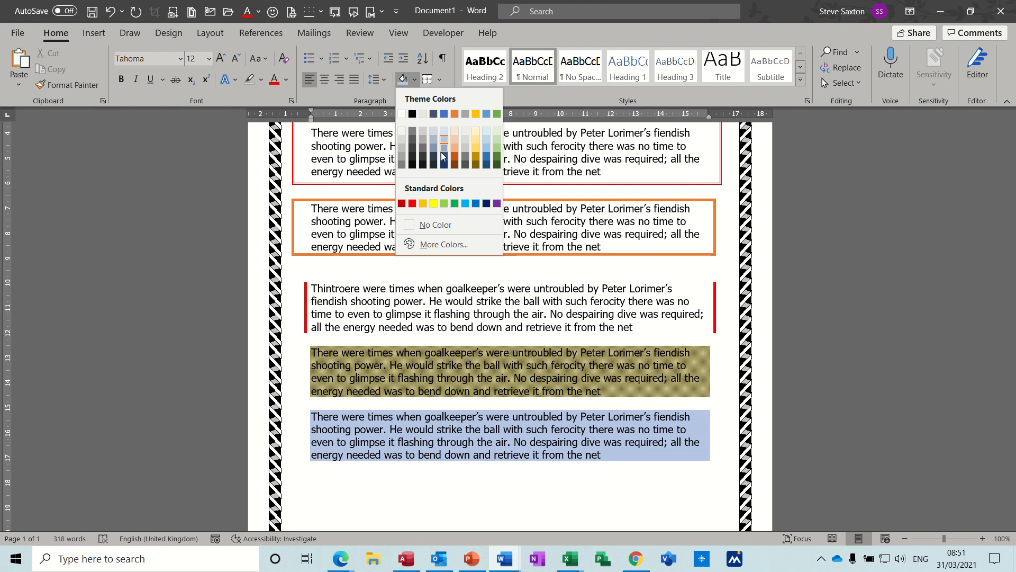
{"action": "left_click", "coordinate": [442, 242]}
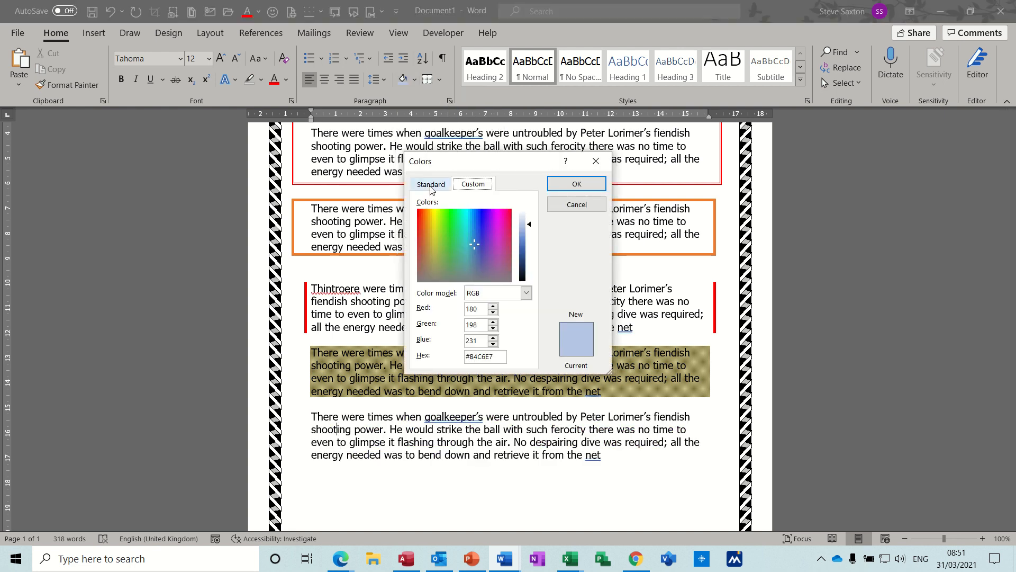
{"action": "left_click", "coordinate": [430, 185]}
{"action": "left_click", "coordinate": [479, 184]}
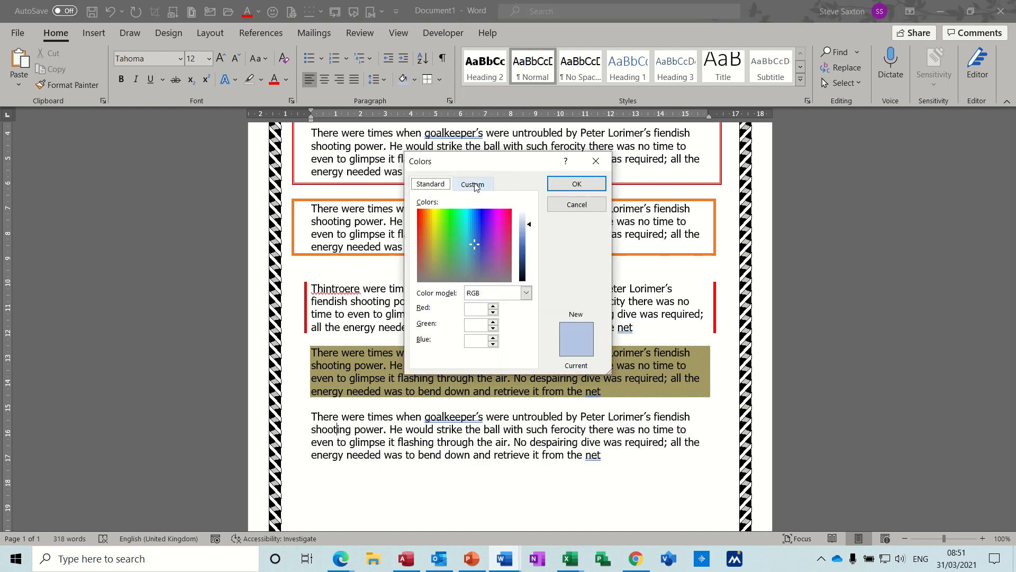
{"action": "left_click", "coordinate": [581, 207]}
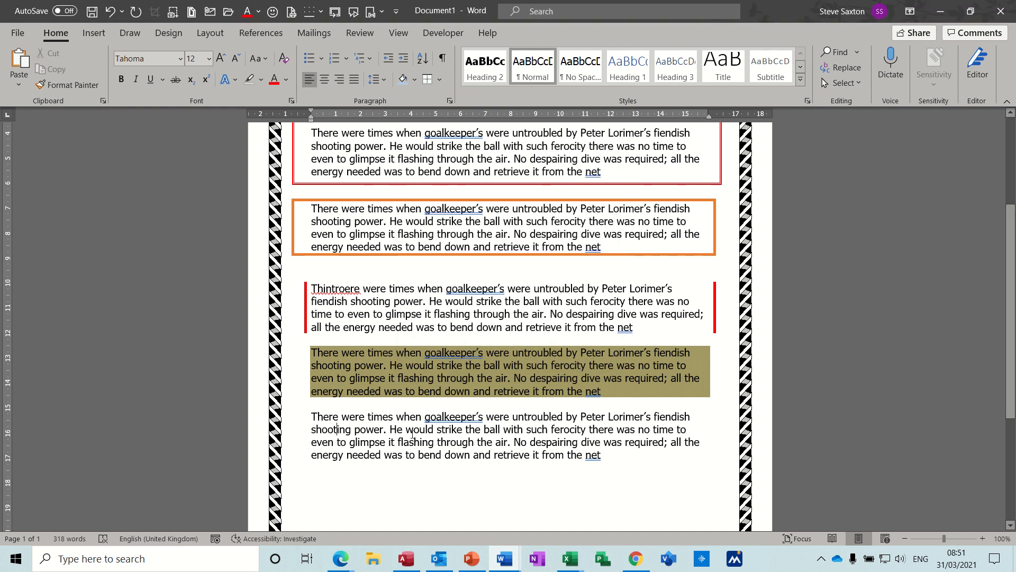
- Set the last paragraph's fill to blue in the Borders and Shading settings
{"action": "left_click", "coordinate": [441, 79]}
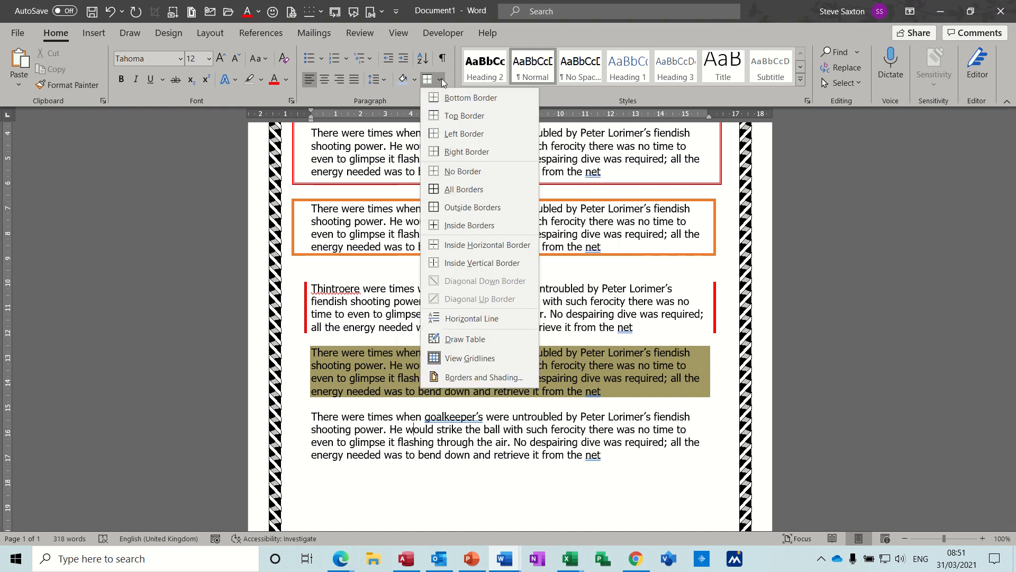
{"action": "left_click", "coordinate": [465, 377]}
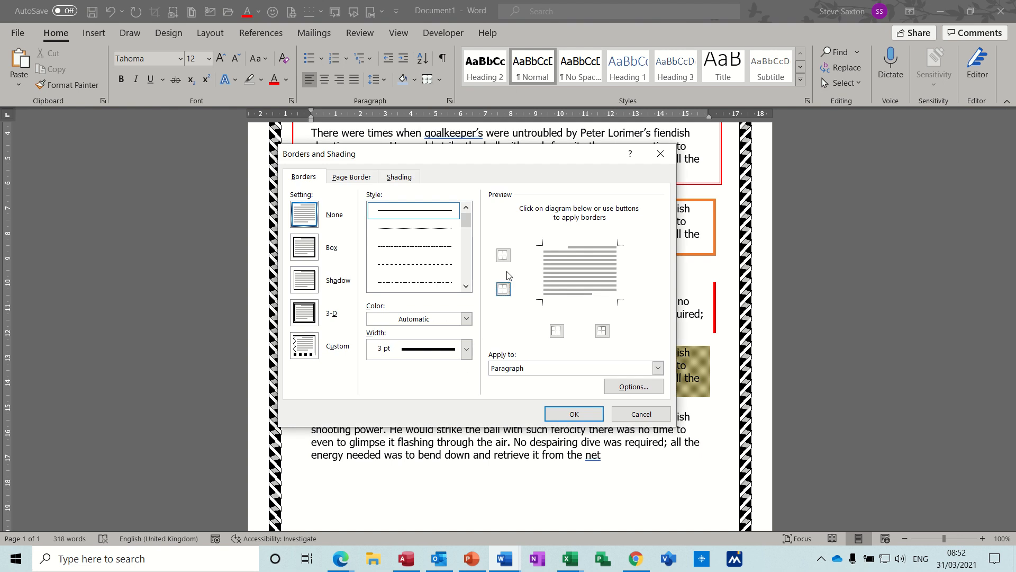
{"action": "left_click", "coordinate": [404, 177]}
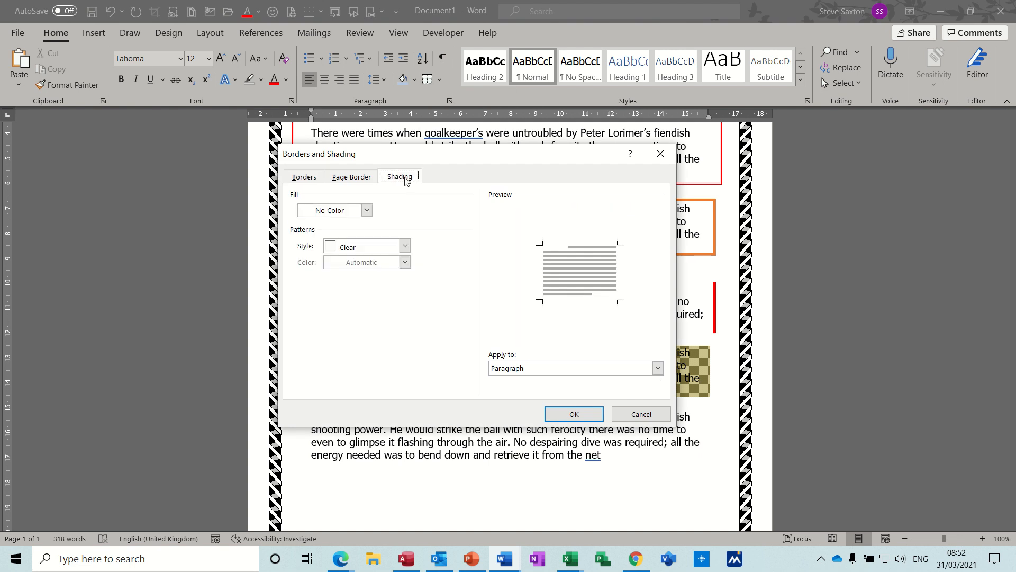
{"action": "left_click", "coordinate": [366, 210]}
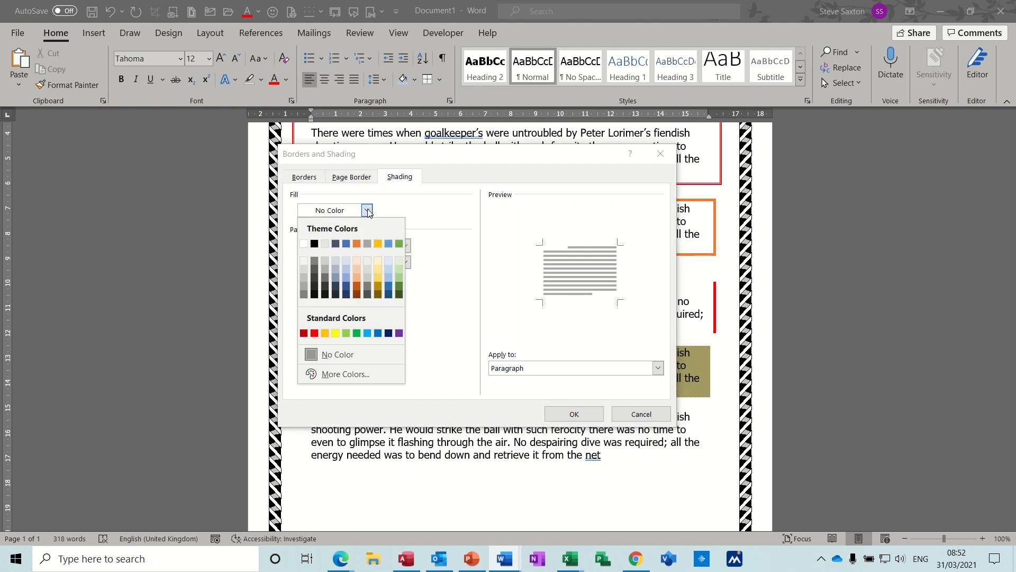
{"action": "left_click", "coordinate": [346, 243]}
- Add a 25% pattern in gold over the blue fill and apply the shading to the last paragraph
{"action": "left_click", "coordinate": [406, 246]}
{"action": "left_click", "coordinate": [405, 246]}
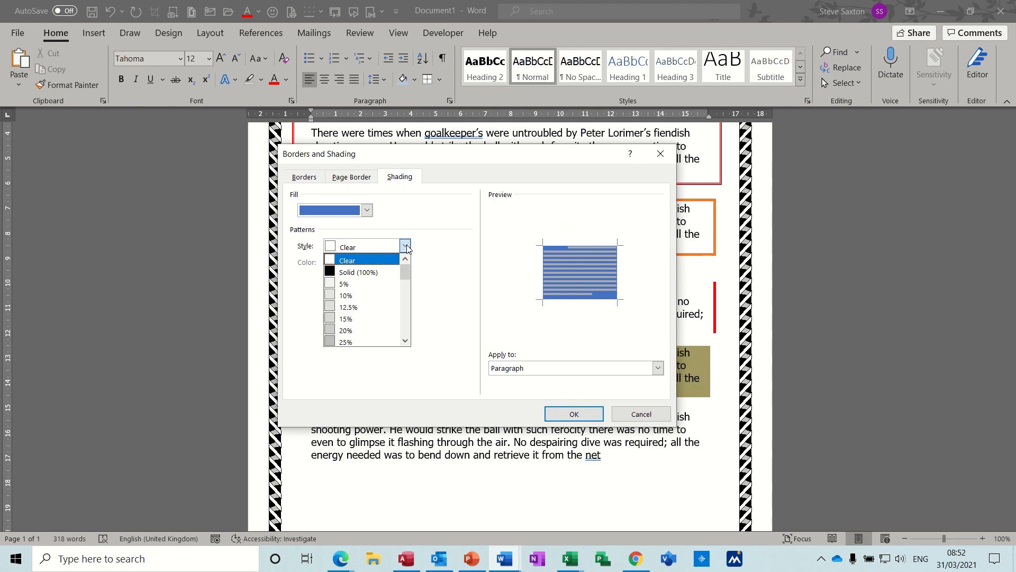
{"action": "left_click", "coordinate": [350, 342]}
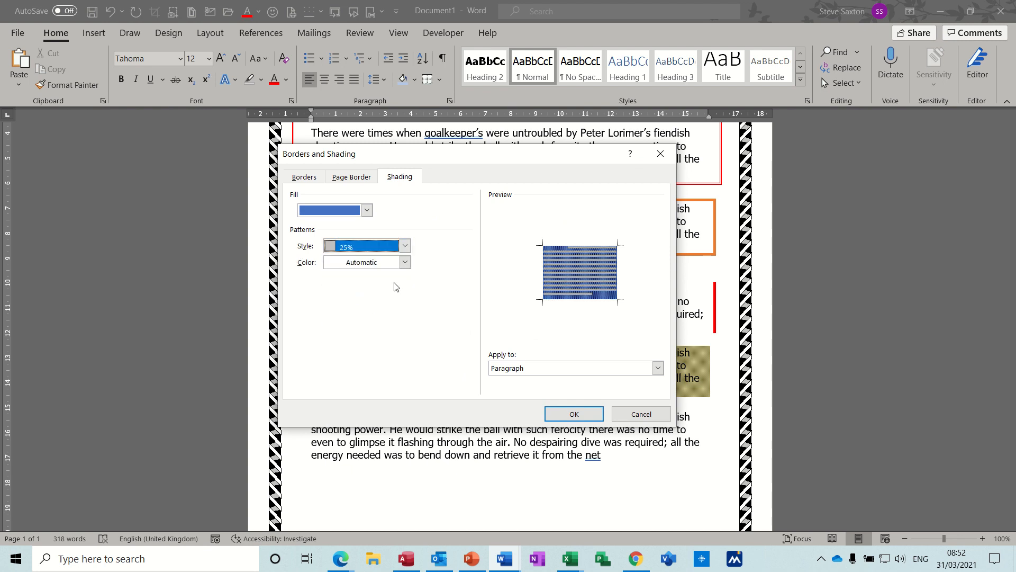
{"action": "left_click", "coordinate": [405, 262]}
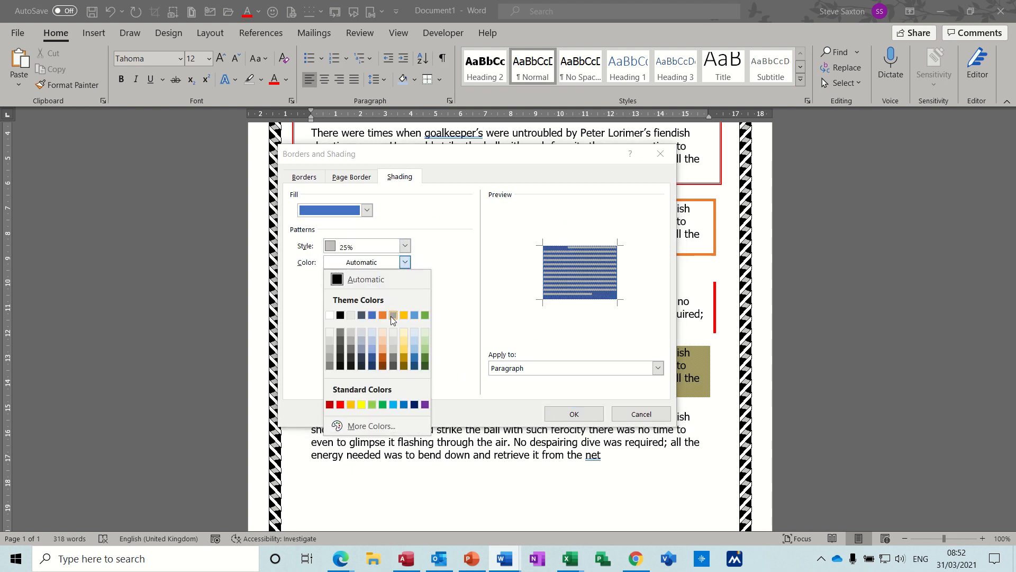
{"action": "left_click", "coordinate": [404, 316]}
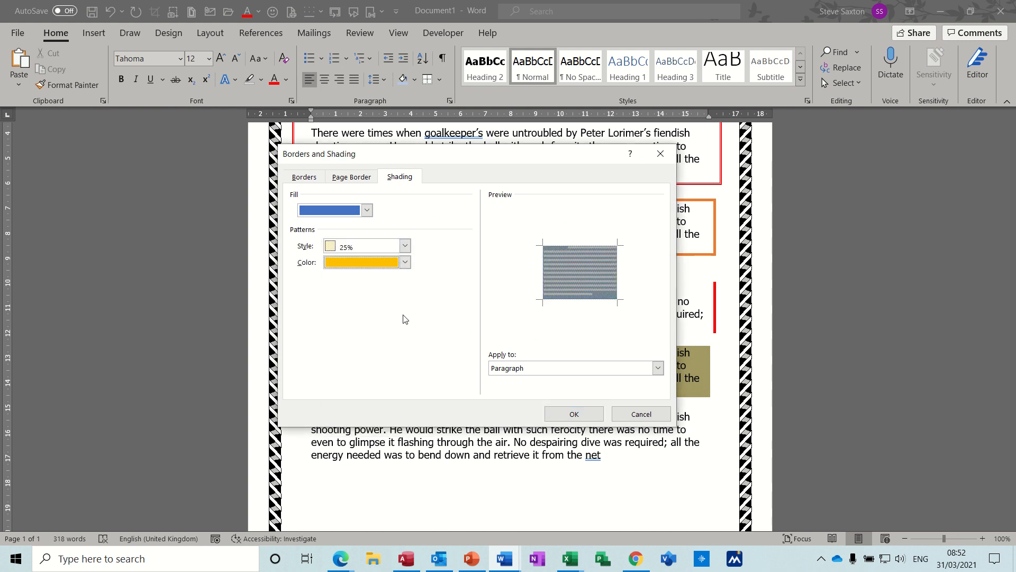
{"action": "left_click", "coordinate": [556, 411]}
{"action": "left_click", "coordinate": [466, 468]}
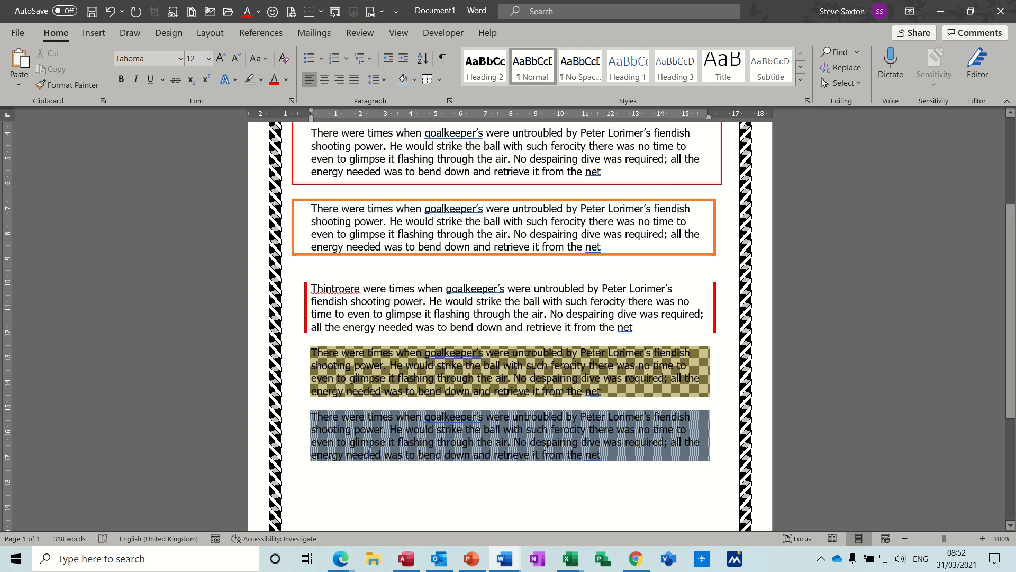
- Examine the customisation choices for the Borders command and the border options of its quick-access copy
{"action": "right_click", "coordinate": [429, 85]}
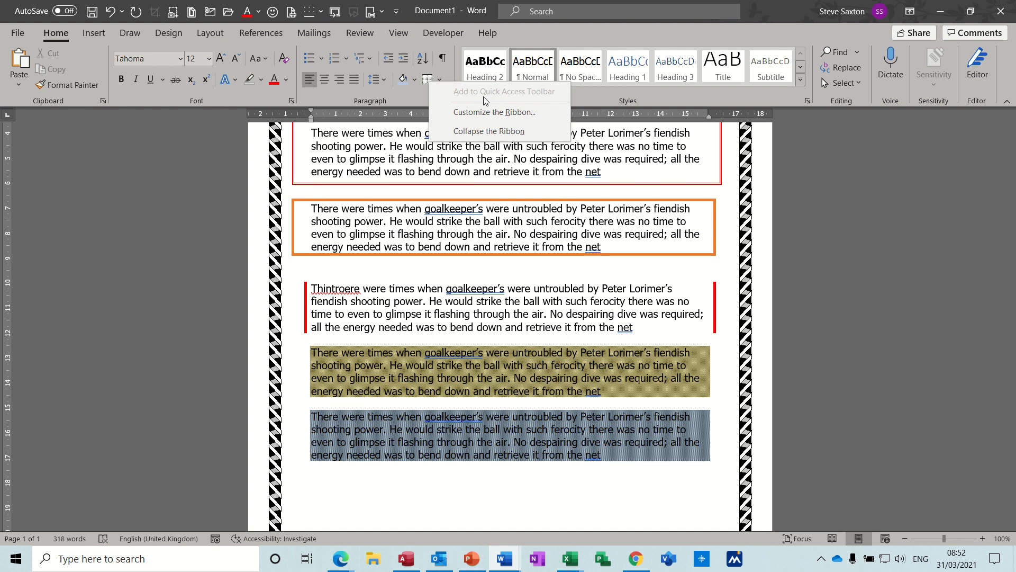
{"action": "left_click", "coordinate": [321, 14]}
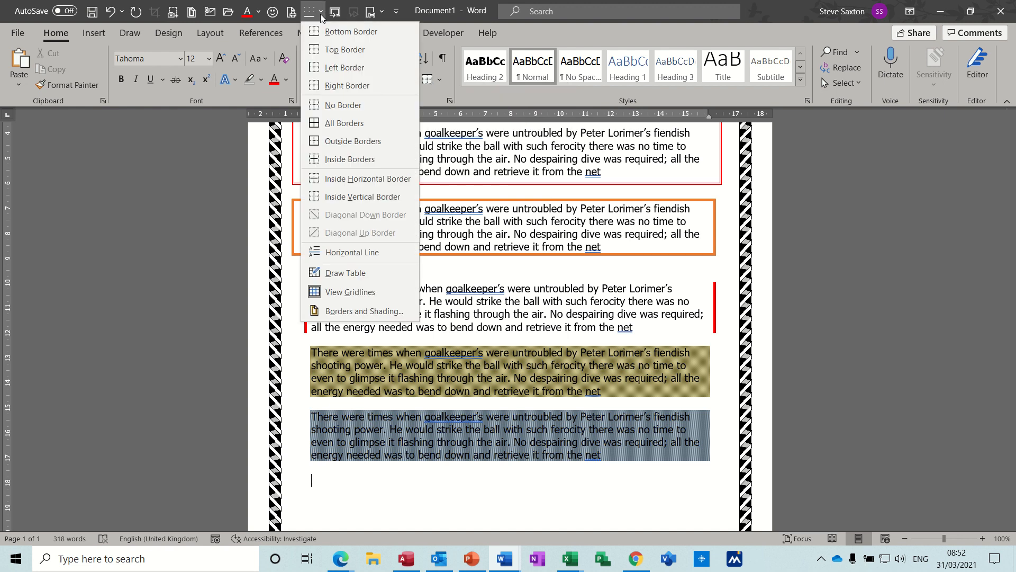
- Turn off the display of table gridlines using the quick-access Borders command
{"action": "left_click", "coordinate": [357, 292]}
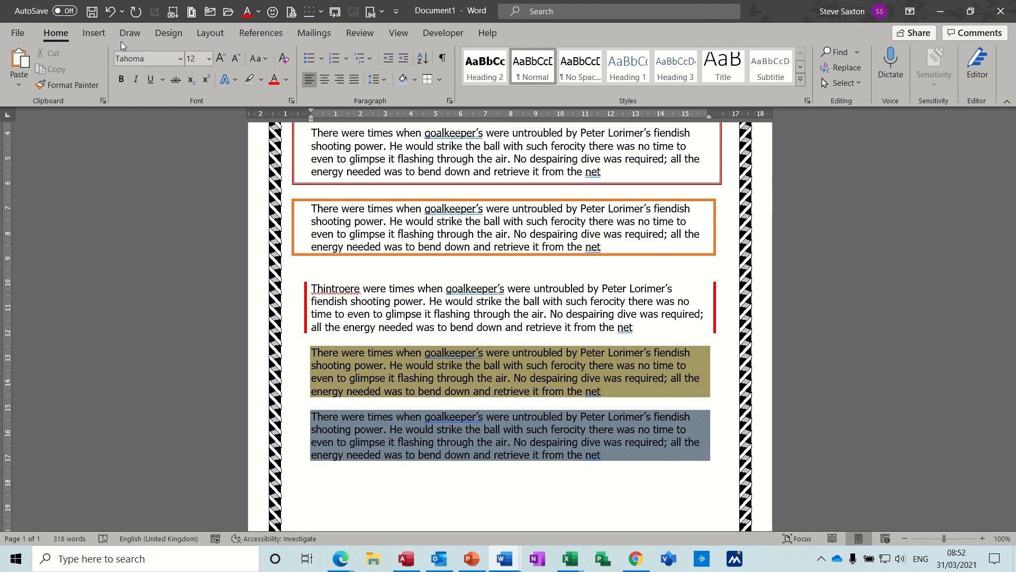
- Examine the Design and References commands and compare them with the quick-access border options and font colour choices
{"action": "left_click", "coordinate": [97, 33]}
{"action": "left_click", "coordinate": [173, 37]}
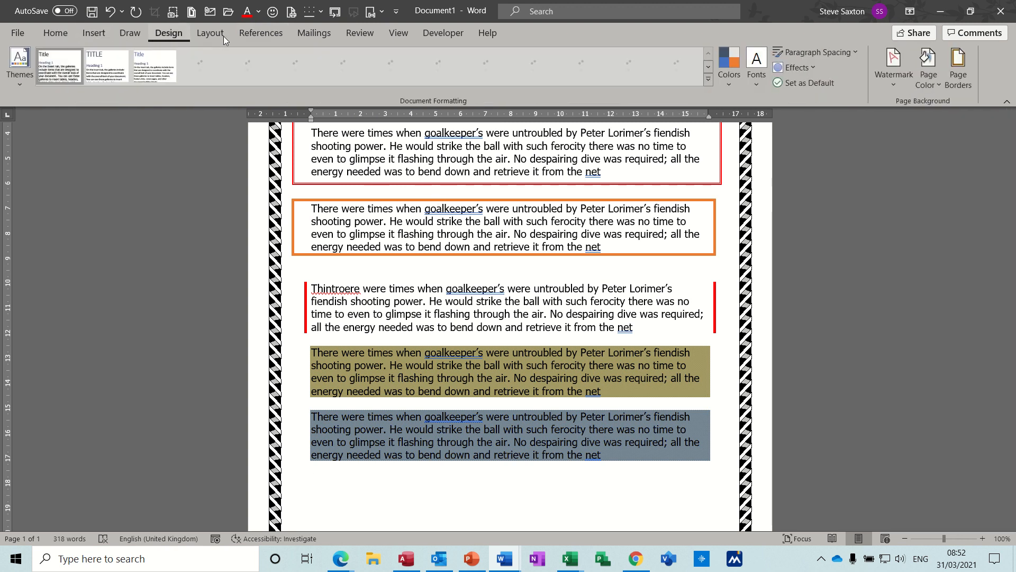
{"action": "left_click", "coordinate": [255, 36]}
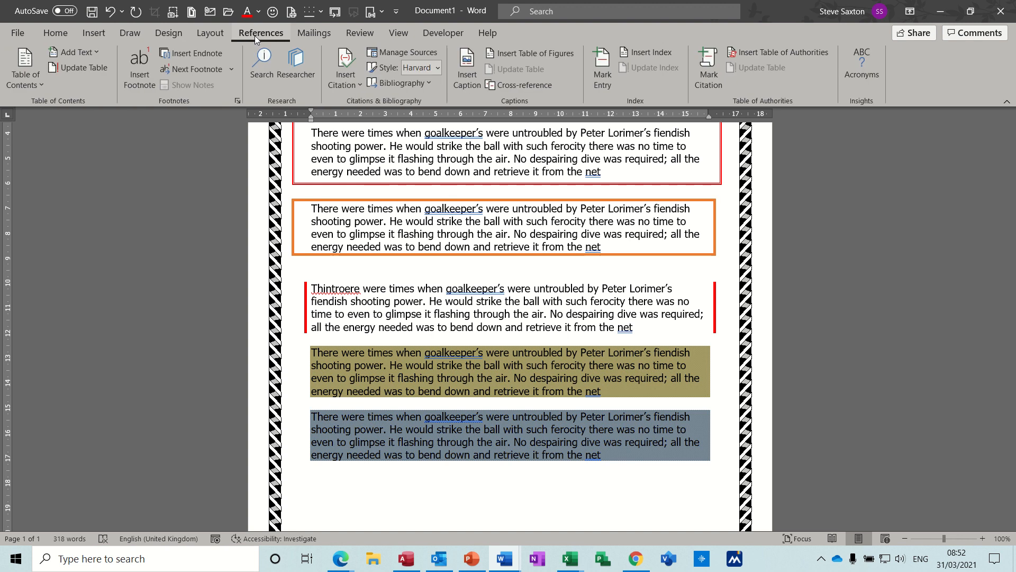
{"action": "left_click", "coordinate": [57, 31]}
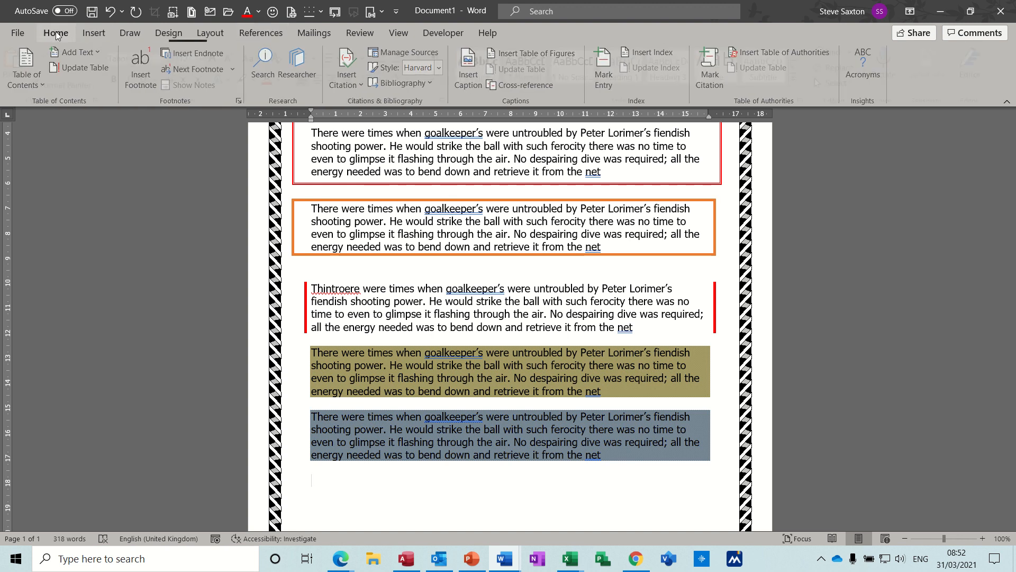
{"action": "left_click", "coordinate": [319, 15]}
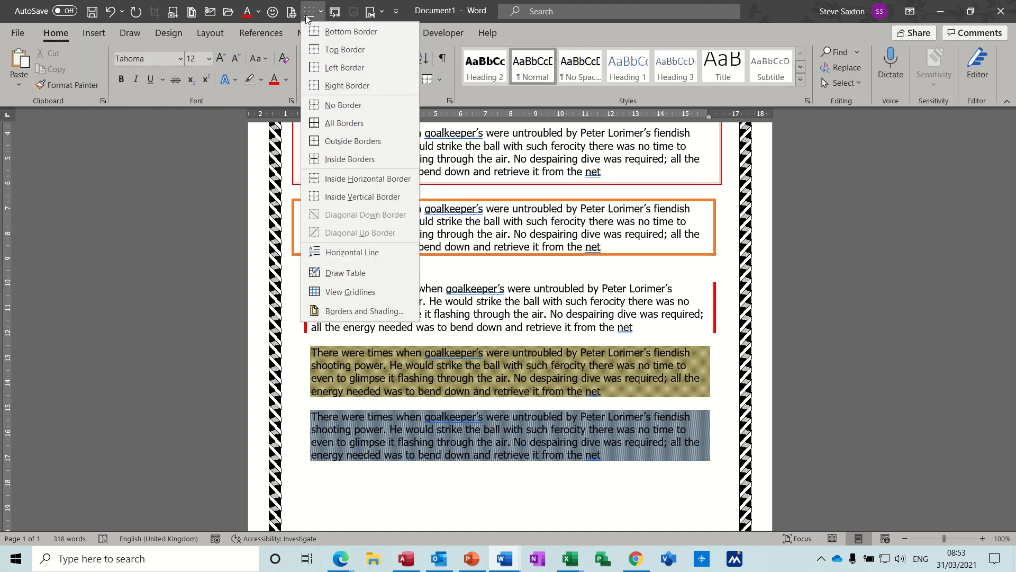
{"action": "left_click", "coordinate": [258, 14]}
{"action": "left_click", "coordinate": [258, 14]}
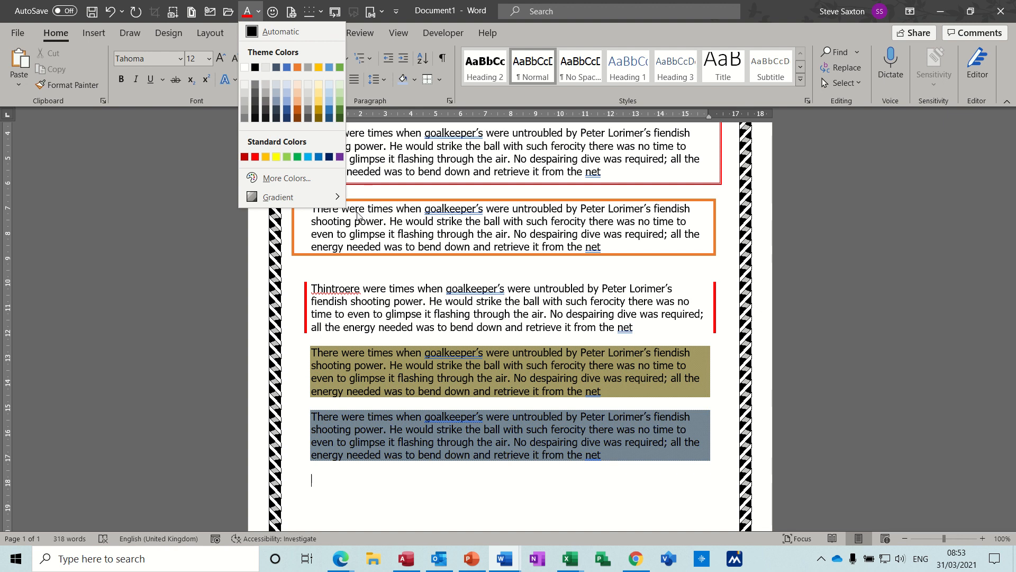
{"action": "left_click", "coordinate": [343, 249]}
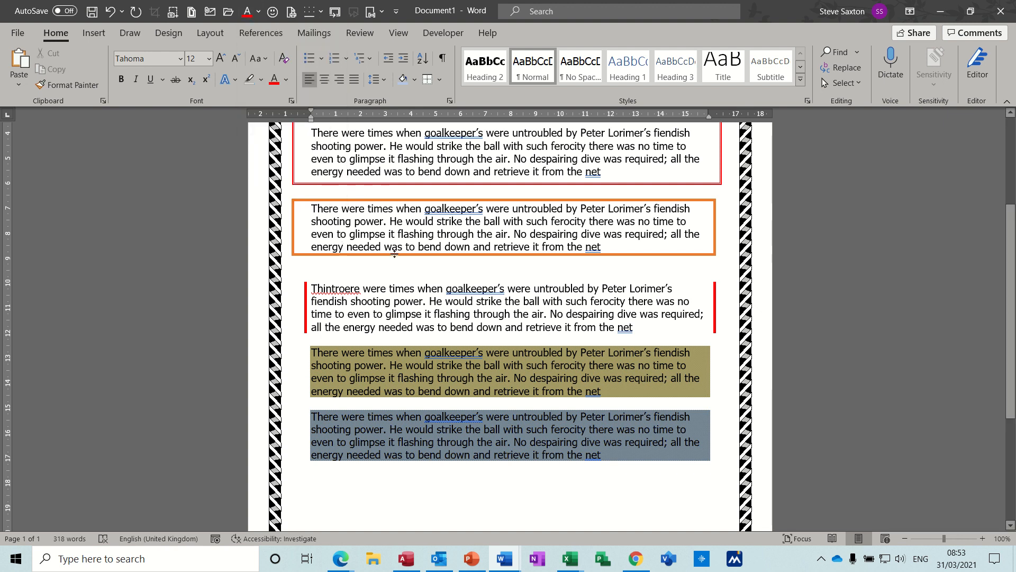